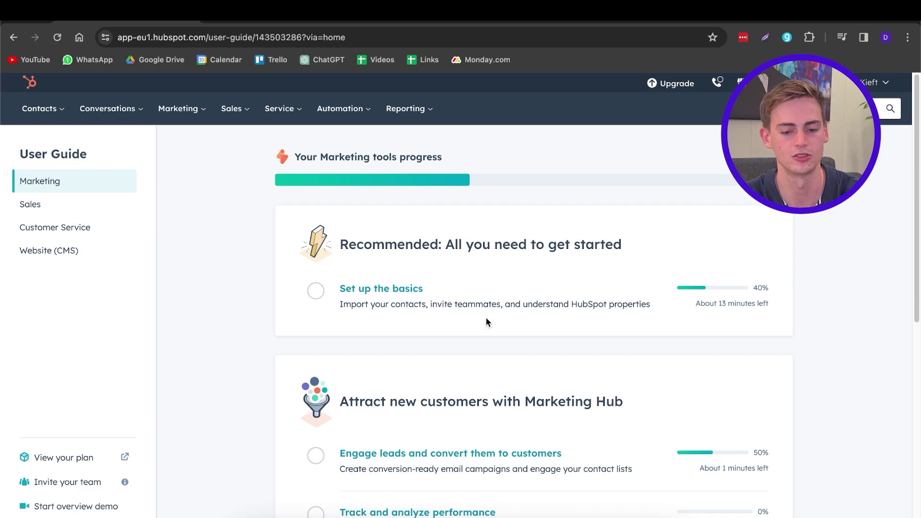
Open the list of all contacts.
scroll(431, 348, down, 10)
scroll(399, 355, up, 10)
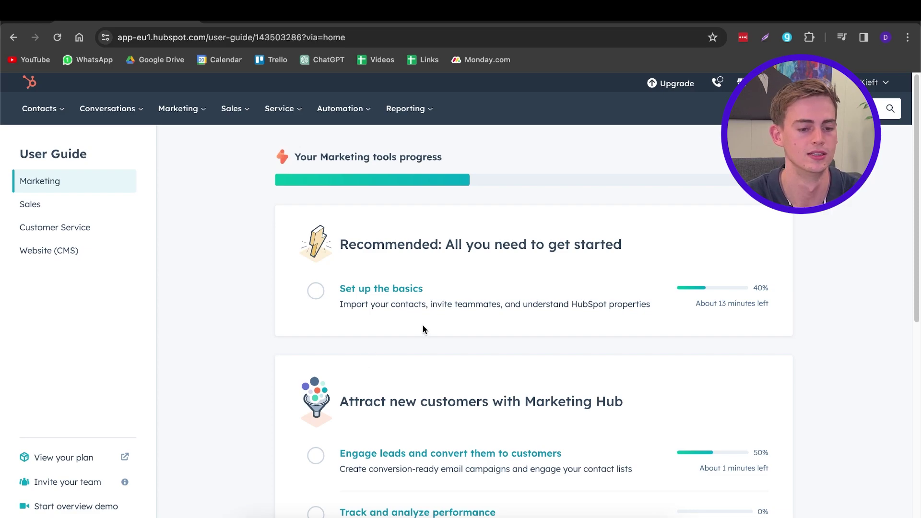
click(47, 114)
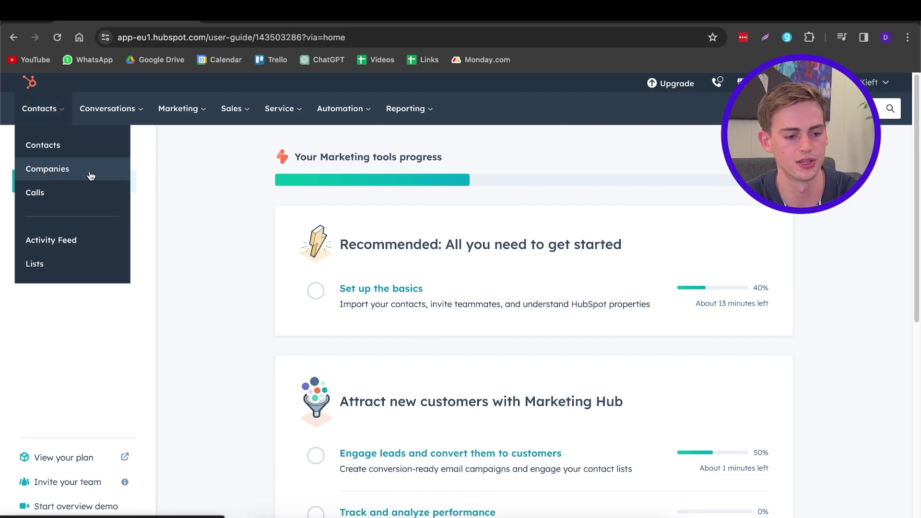
click(54, 152)
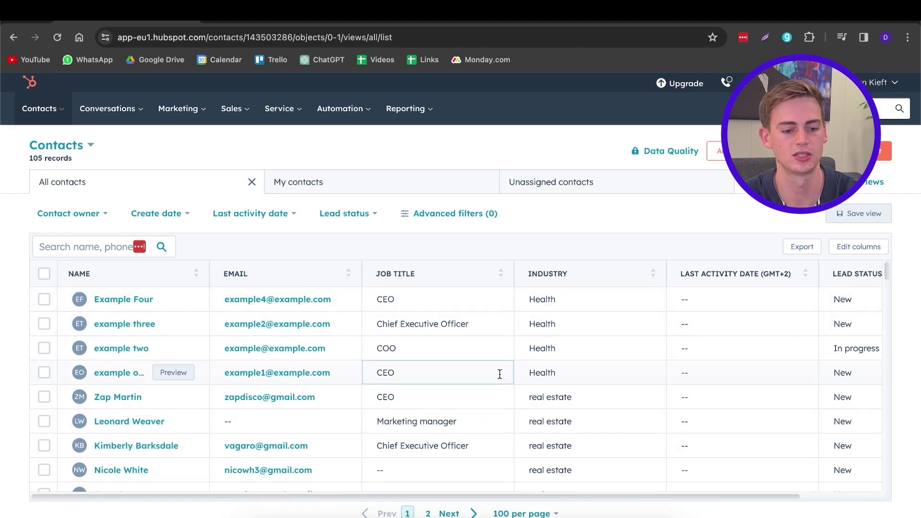
Add the Contact → Conversations association as a column in the All contacts table.
click(860, 248)
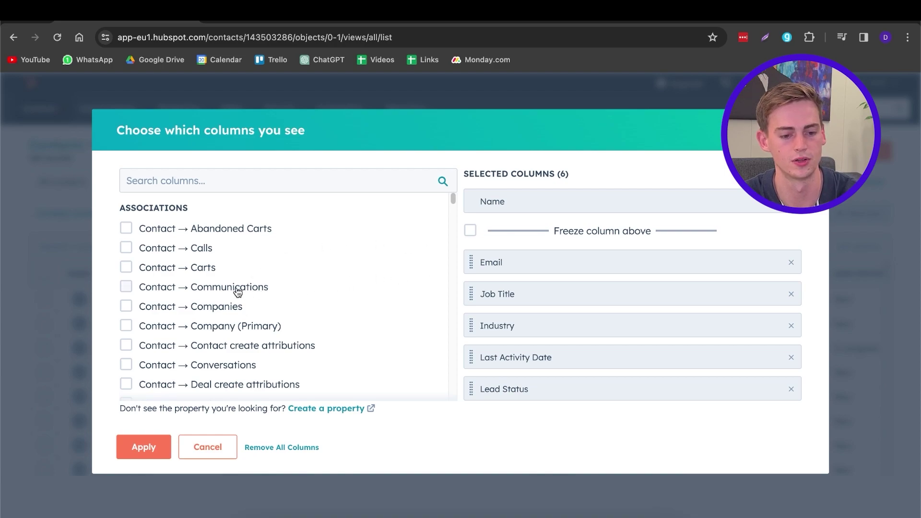
mouse_move(579, 300)
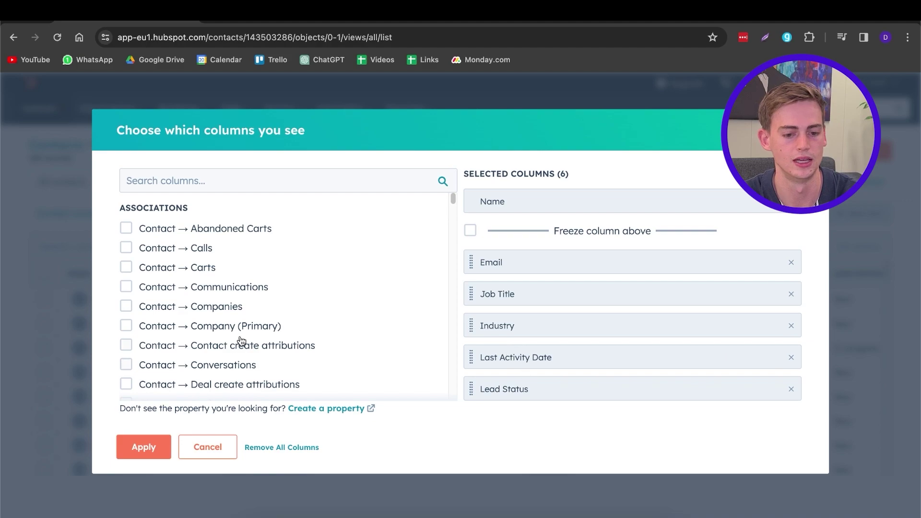
scroll(292, 305, down, 1)
scroll(292, 305, down, 3)
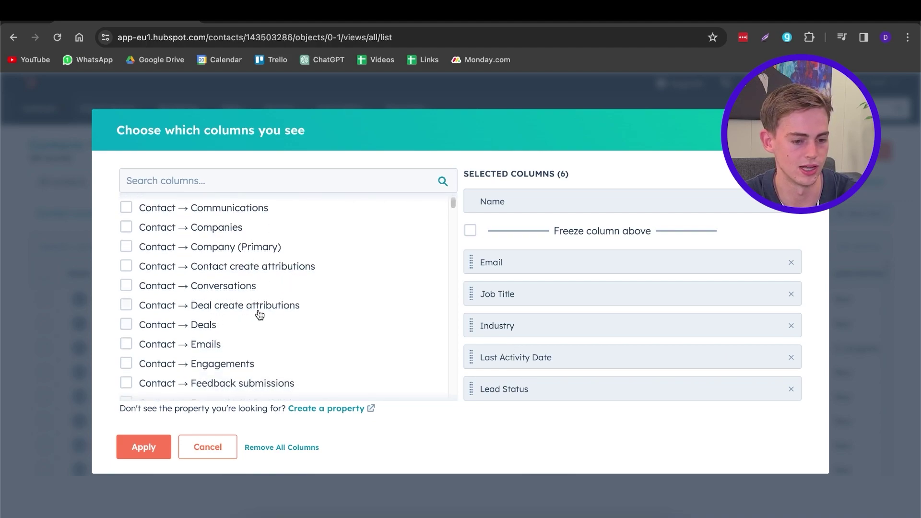
click(126, 261)
scroll(528, 329, down, 1)
scroll(288, 331, down, 3)
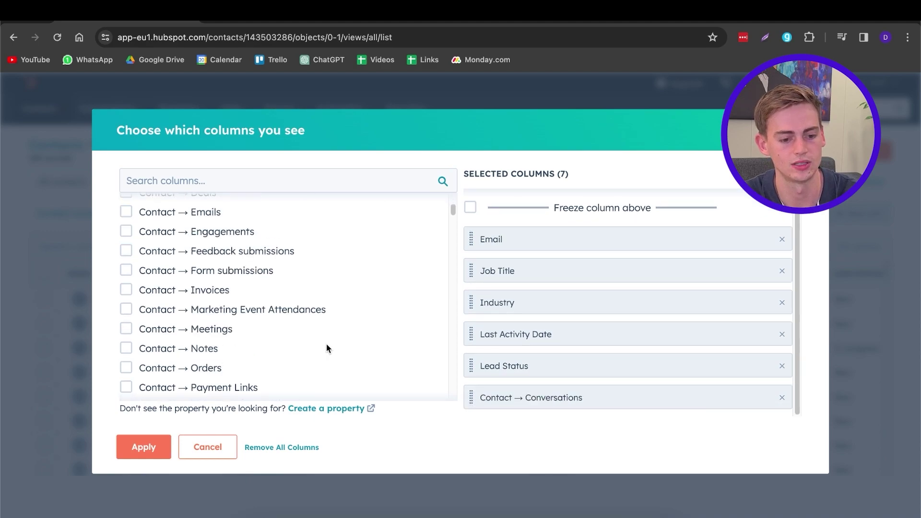
click(143, 447)
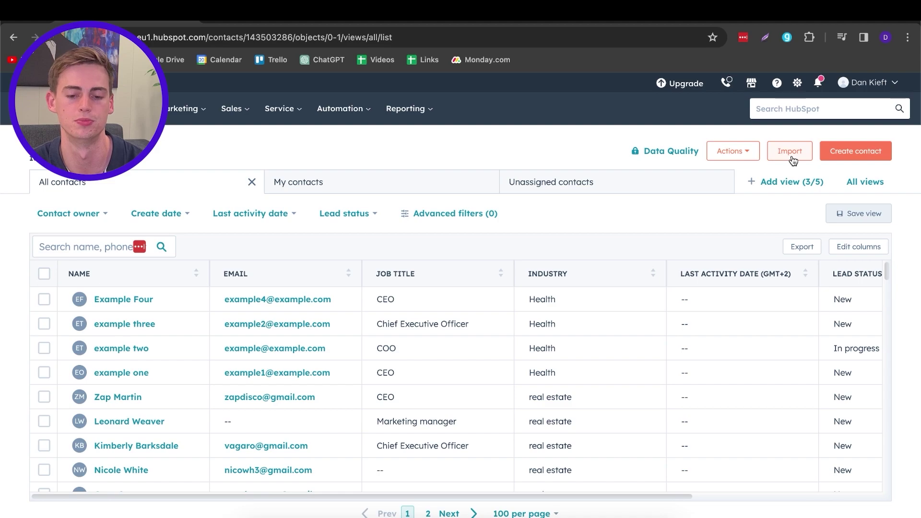
Start a new contact and fill in the contact's email, first name and last name.
click(849, 156)
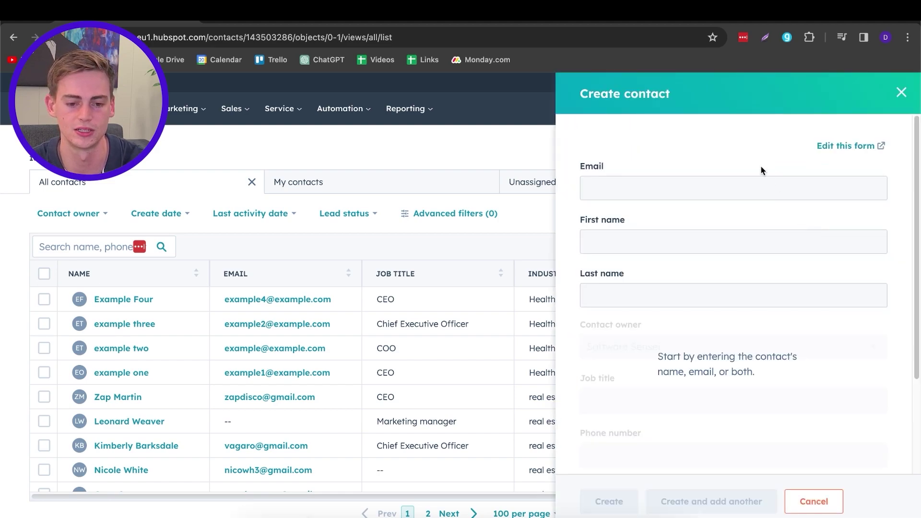
click(661, 197)
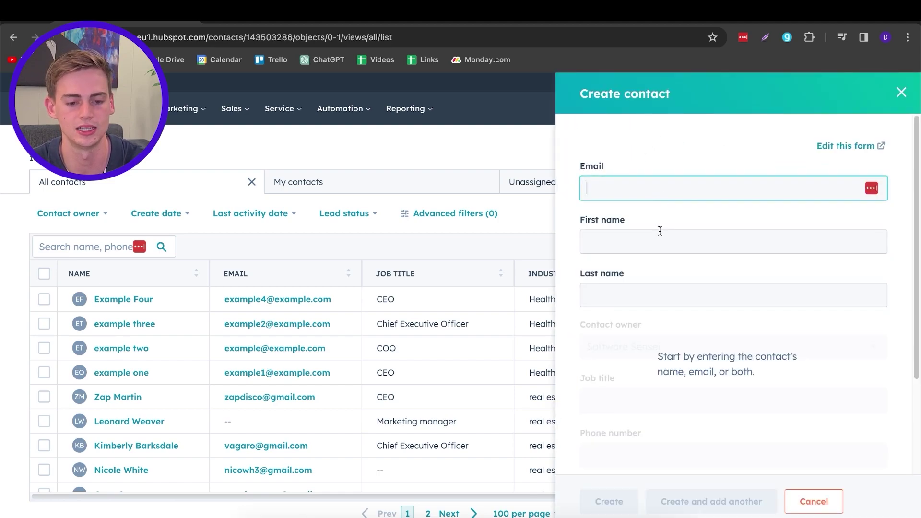
click(655, 240)
click(661, 295)
click(624, 187)
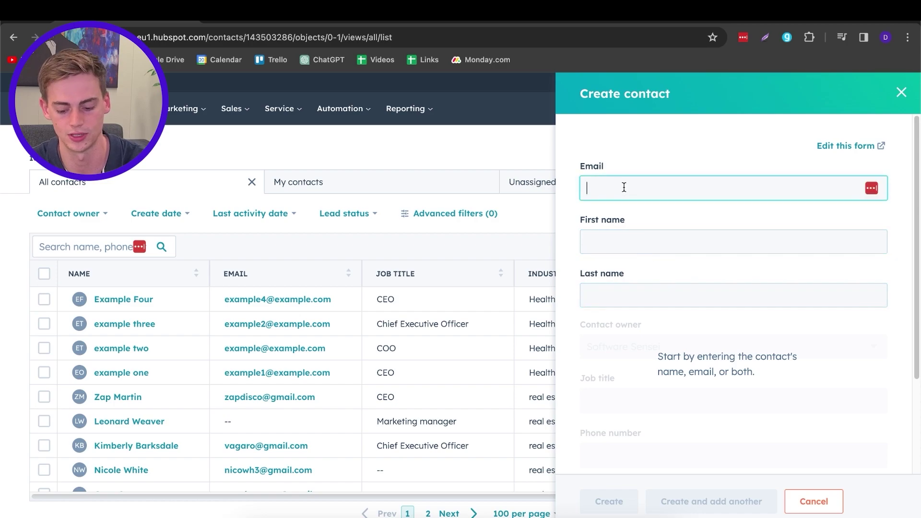
text(example5@example.com)
key(Tab)
text(E)
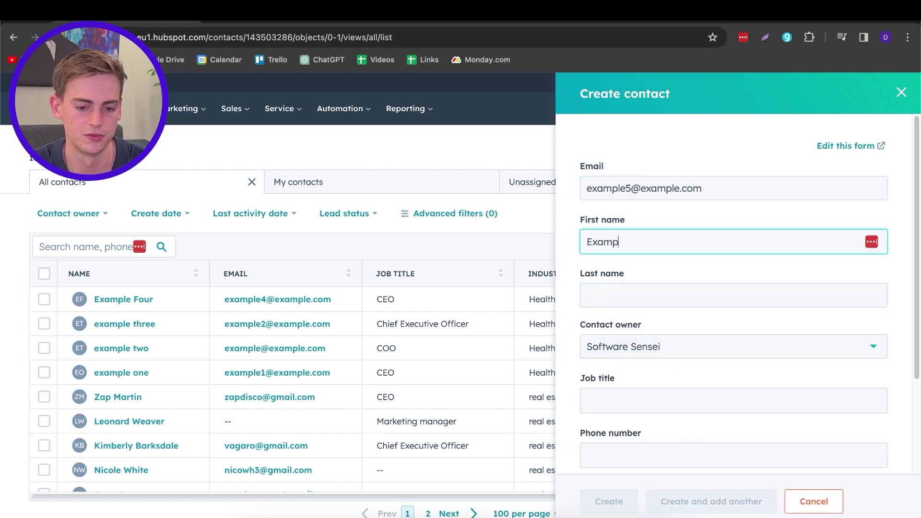
key(Tab)
text(five)
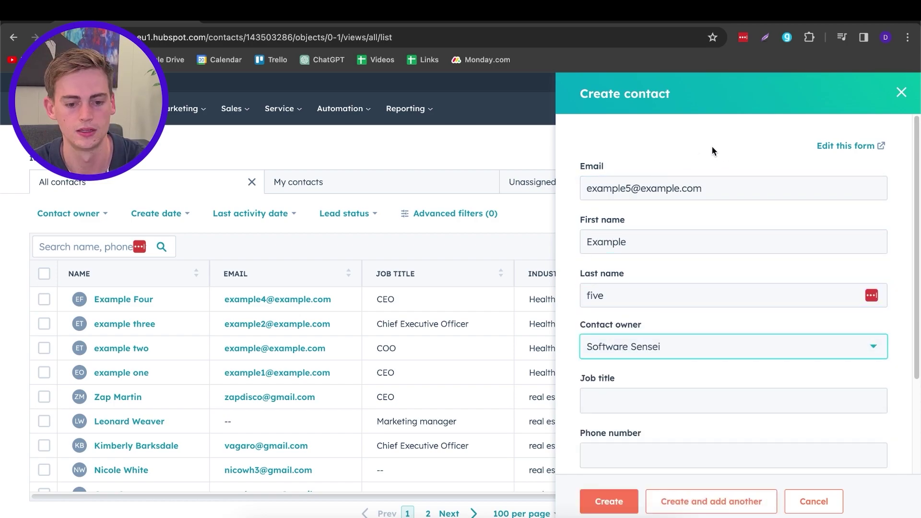
key(Tab)
Set the new contact's job title to CEO.
scroll(656, 214, down, 1)
scroll(672, 288, down, 1)
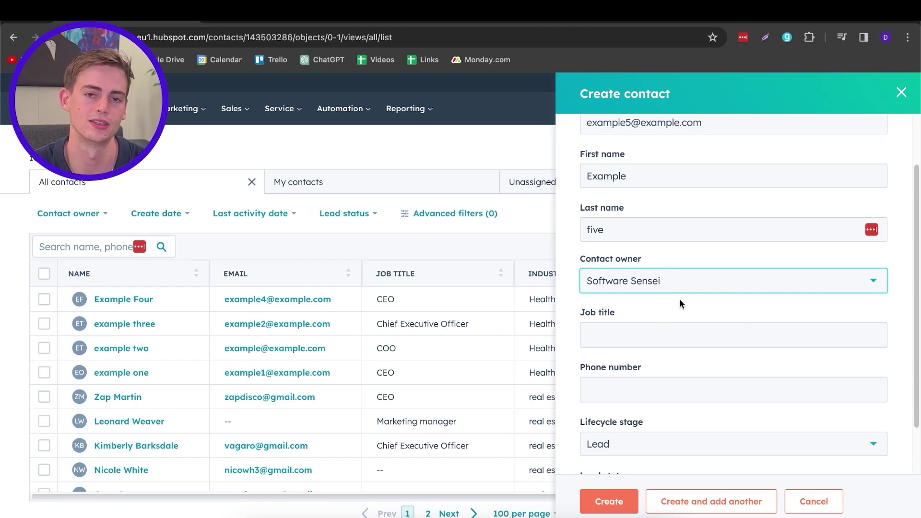
click(630, 330)
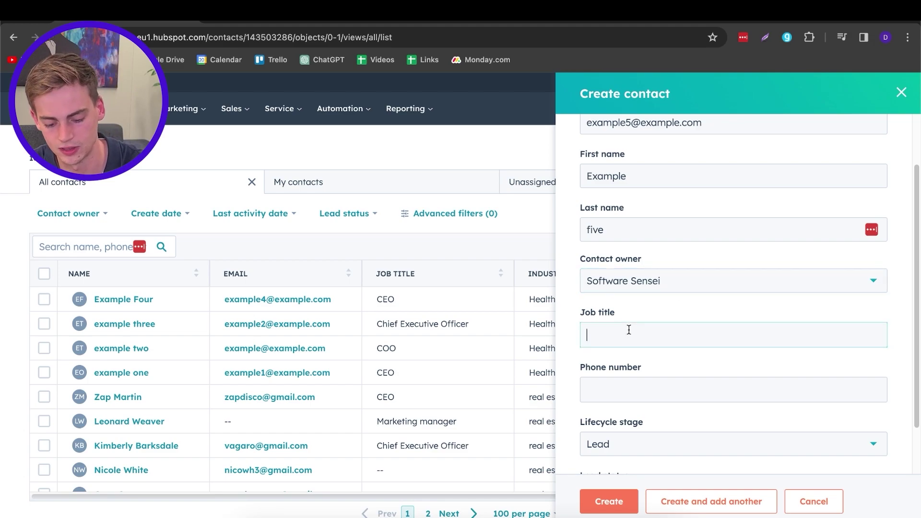
text(CEO)
scroll(626, 332, down, 1)
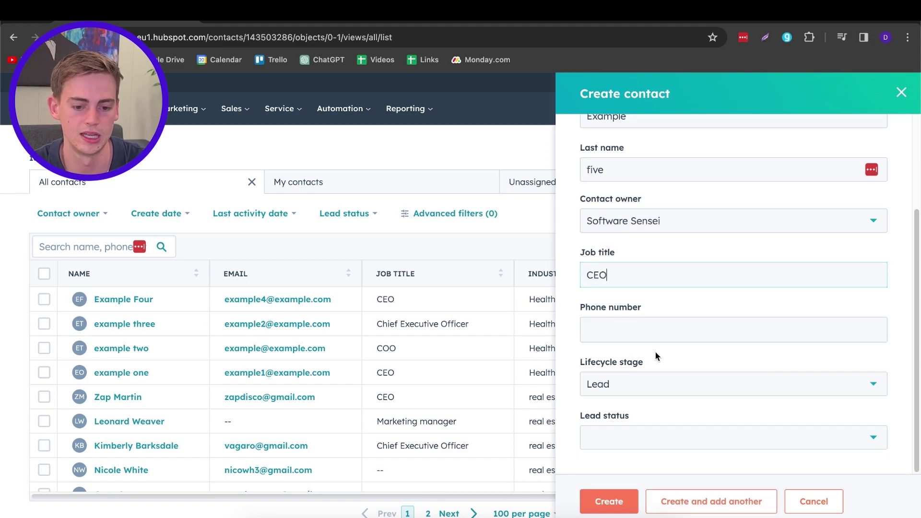
click(638, 386)
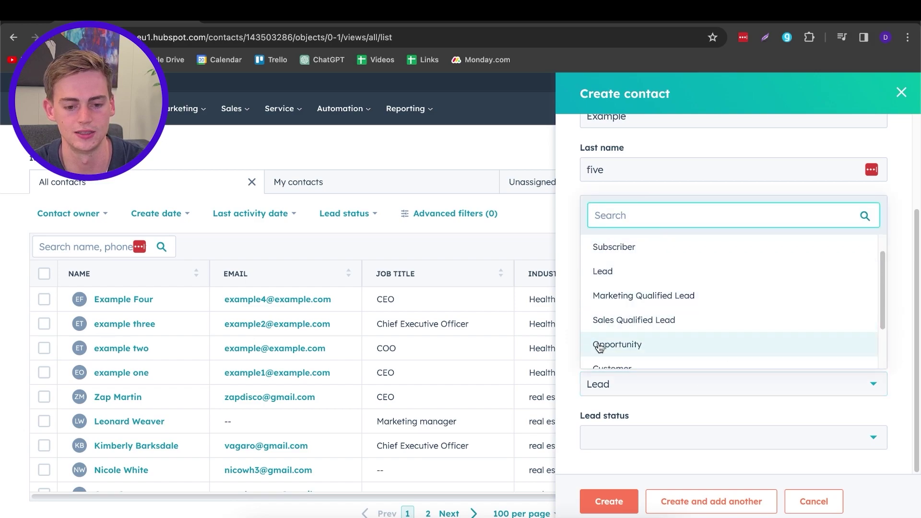
scroll(676, 321, down, 1)
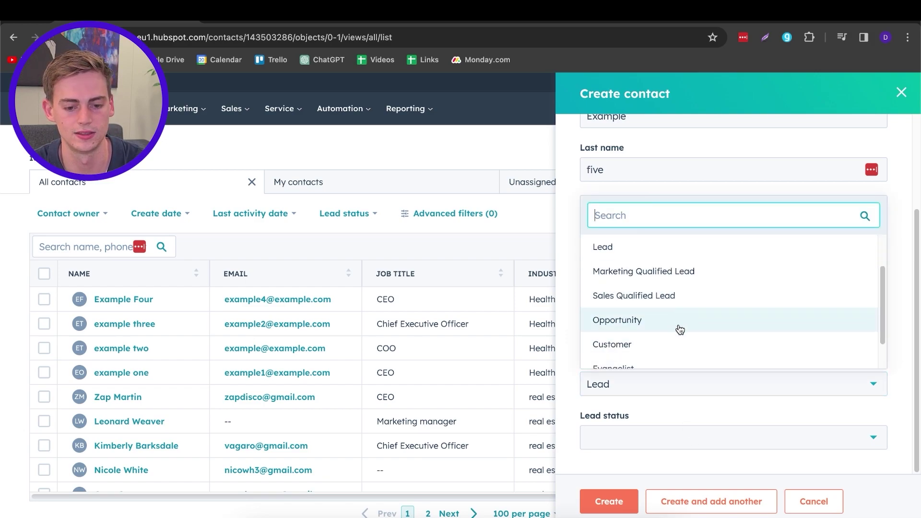
scroll(669, 310, down, 2)
scroll(662, 331, up, 4)
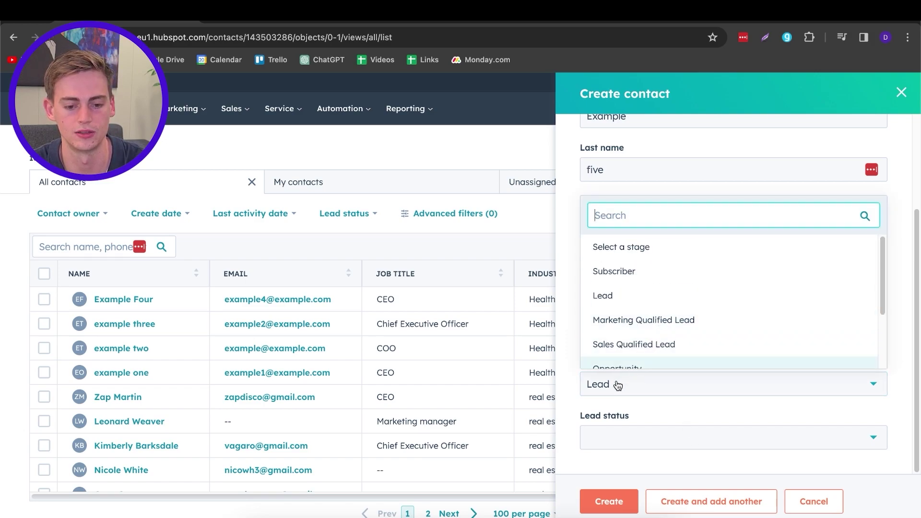
click(557, 405)
Set the contact's lead status to New and create the contact.
click(634, 432)
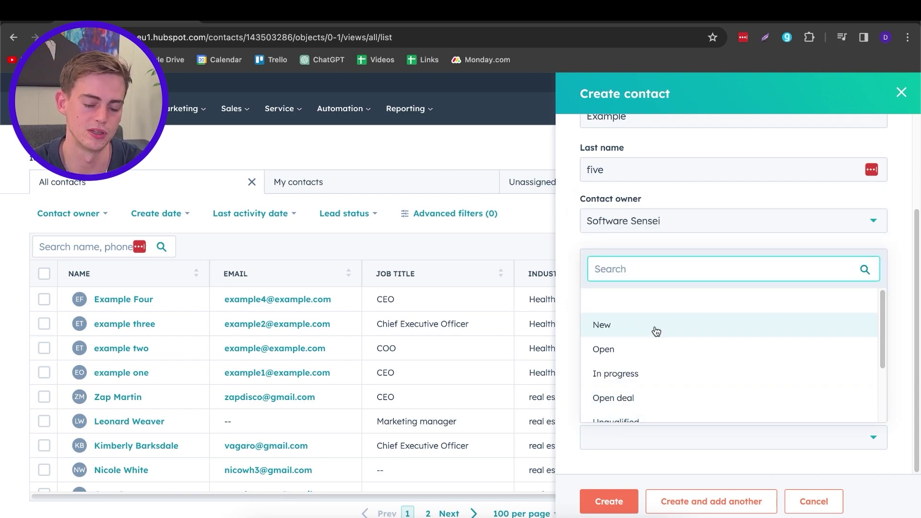
scroll(645, 336, down, 2)
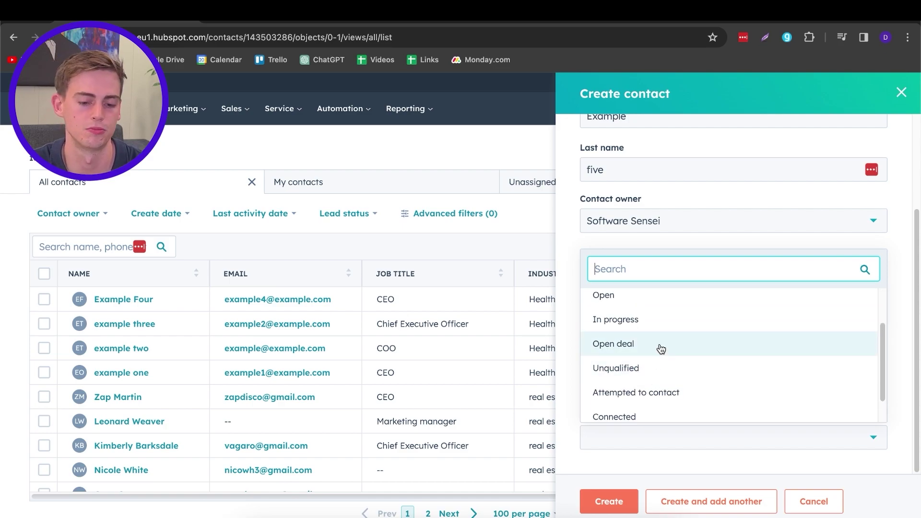
scroll(662, 349, up, 1)
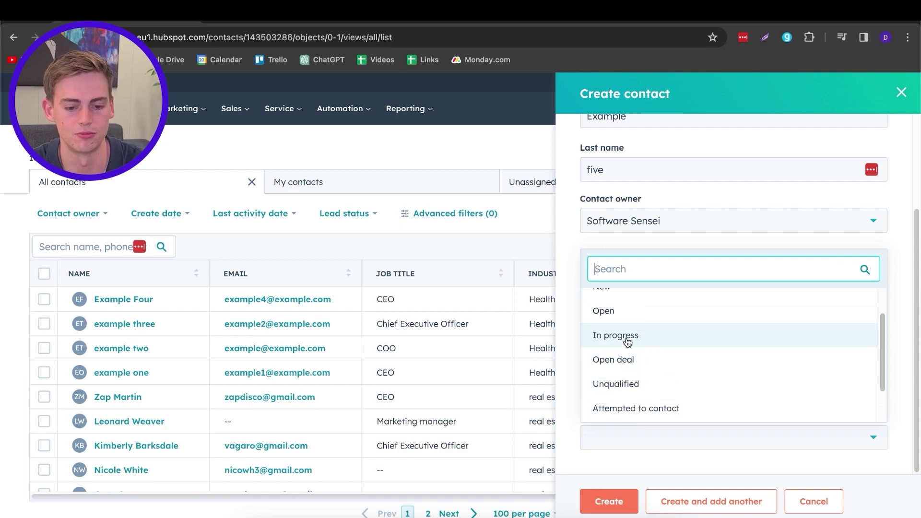
scroll(628, 342, down, 2)
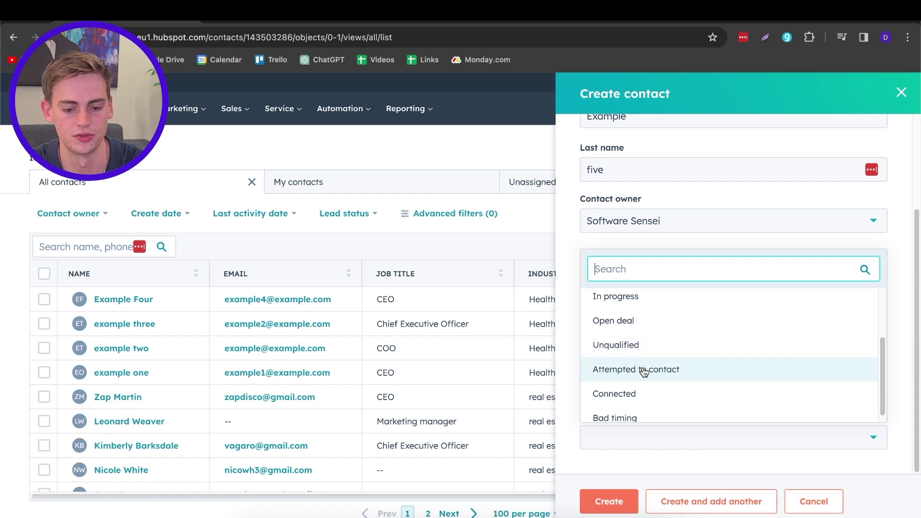
scroll(646, 370, up, 3)
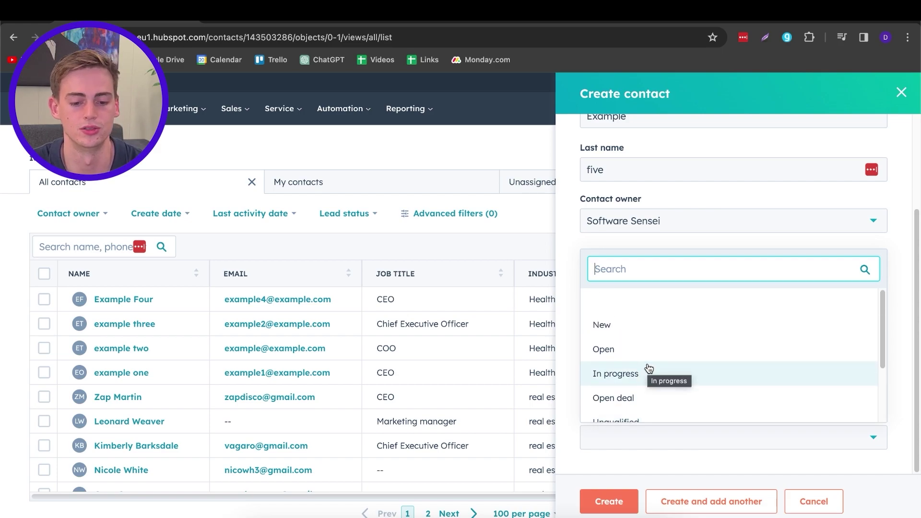
click(664, 330)
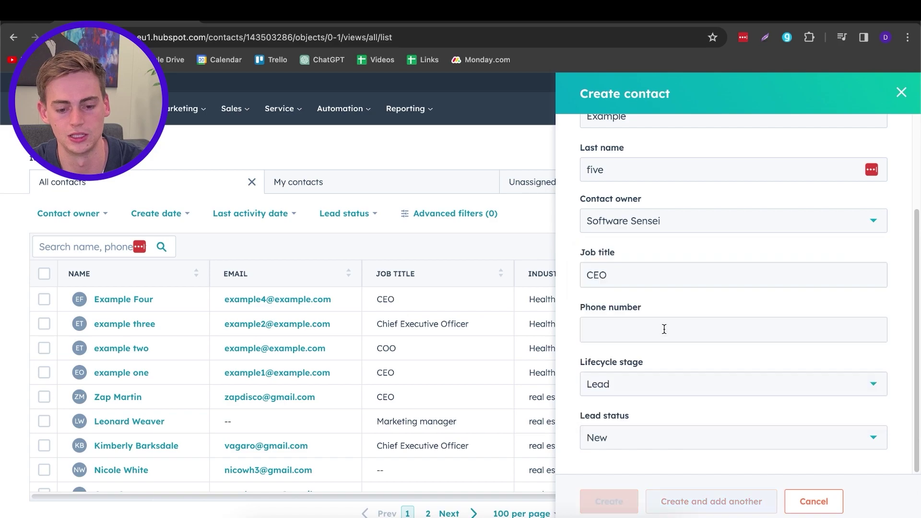
click(608, 501)
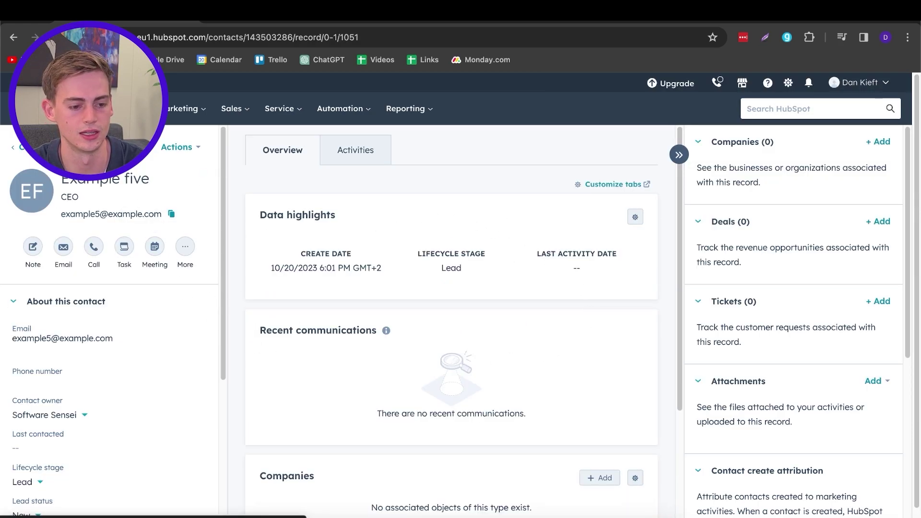
Leave the contact record and start a new data import using a file from the computer.
click(29, 147)
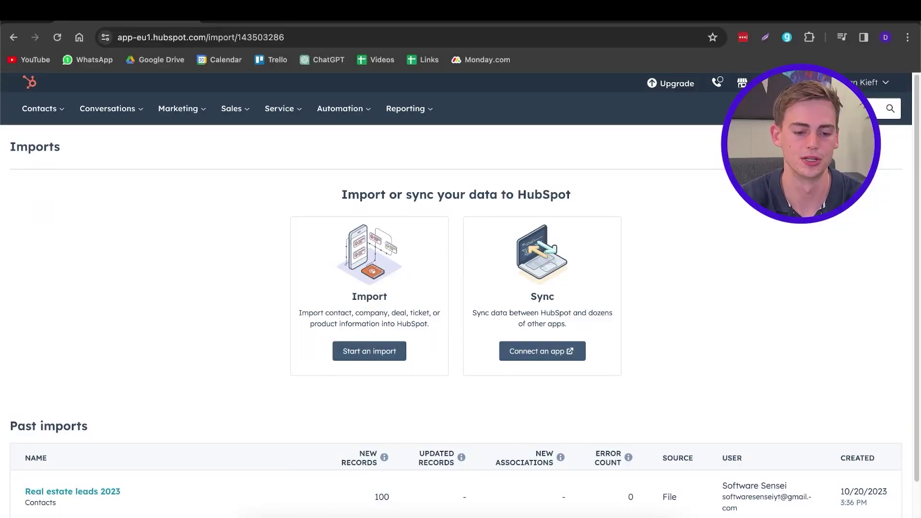
click(372, 352)
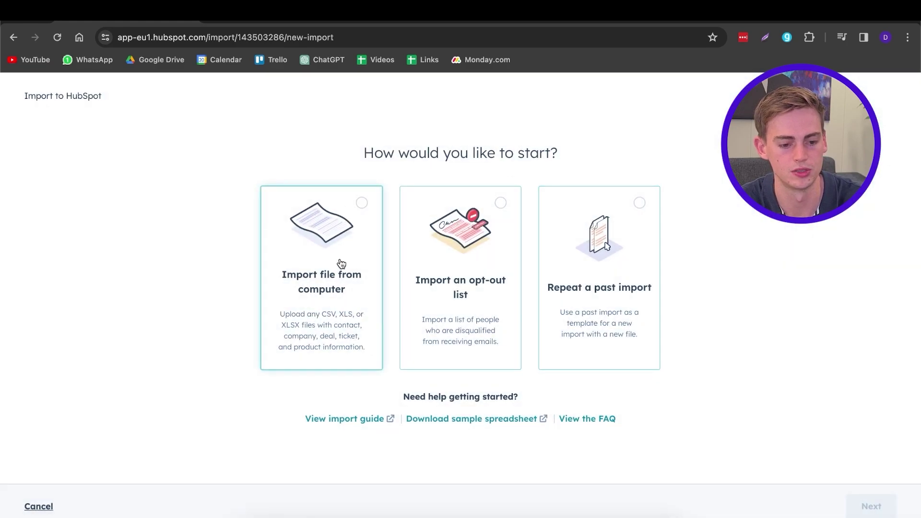
click(341, 250)
key(Return)
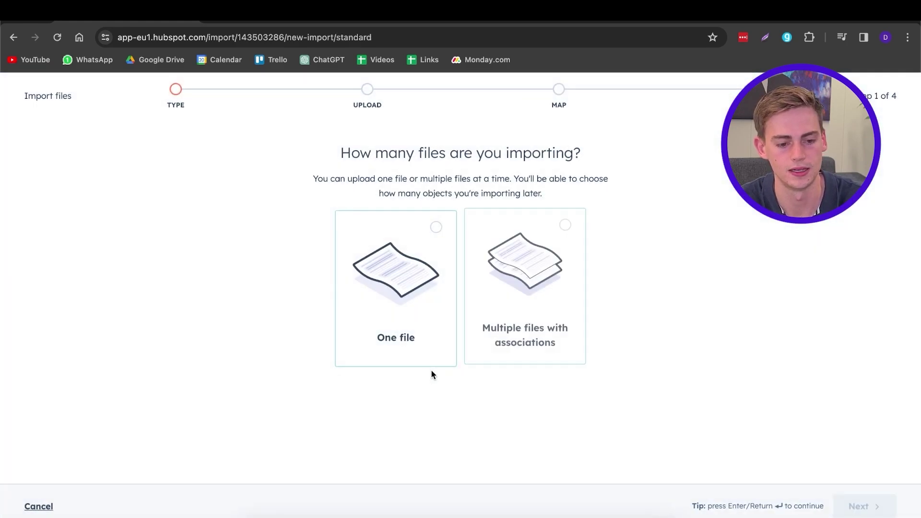
Configure the import for one file with one object and choose Contacts as the object type.
click(409, 271)
key(Return)
click(409, 270)
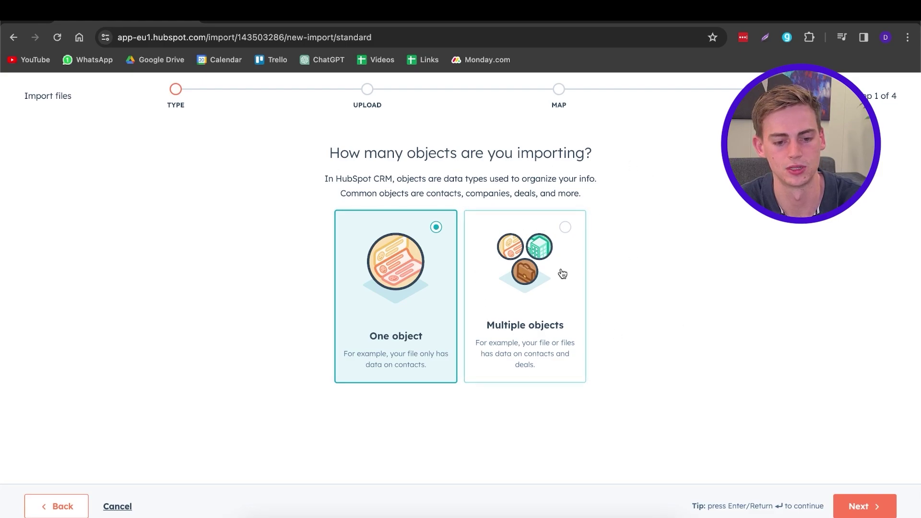
click(859, 505)
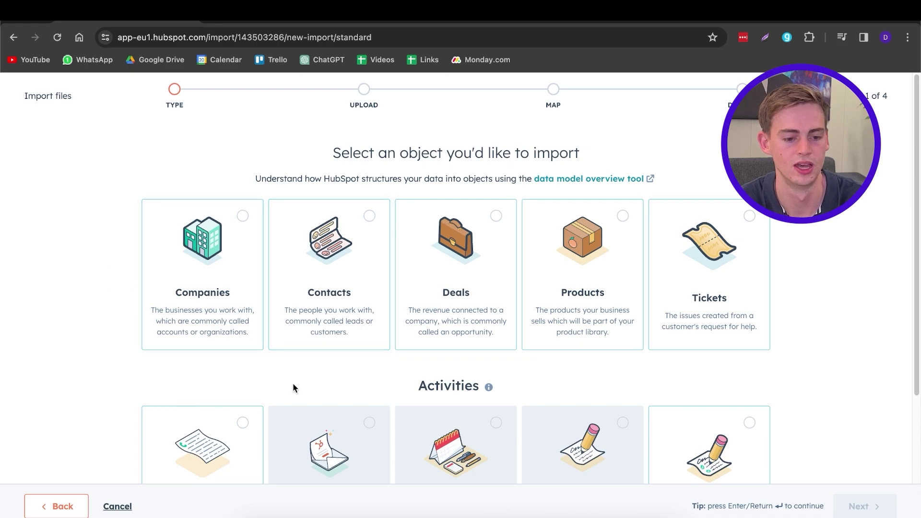
click(337, 268)
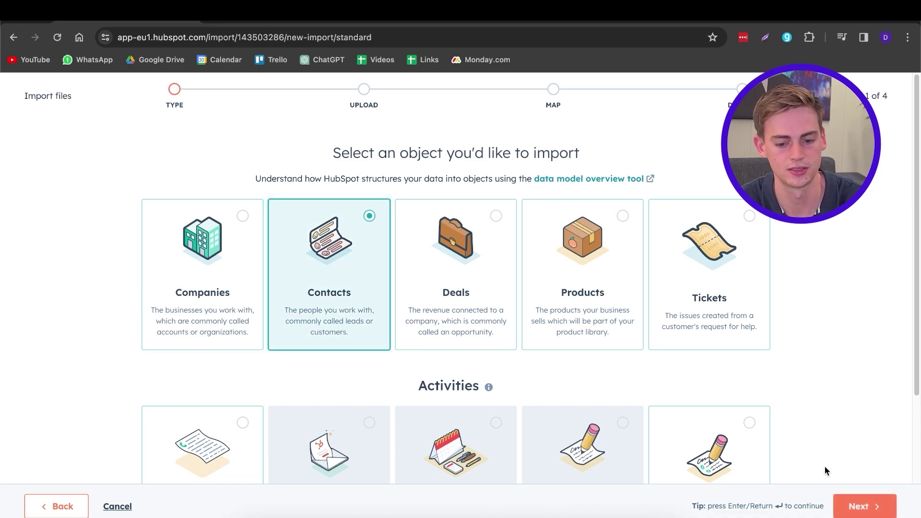
click(859, 507)
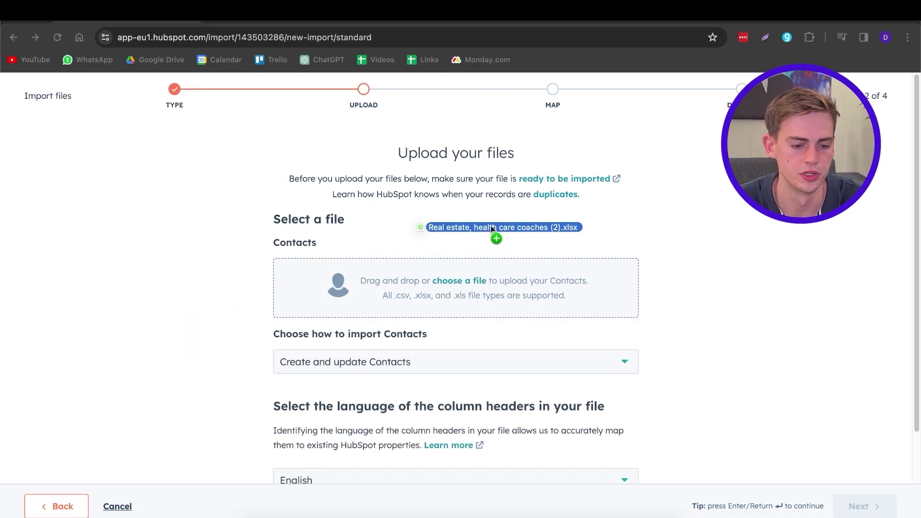
Upload "Real estate, health care coaches (2).xlsx" as the contacts file and continue to column mapping.
mouse_move(495, 238)
mouse_down()
mouse_move(424, 288)
mouse_move(422, 300)
mouse_move(459, 305)
mouse_up()
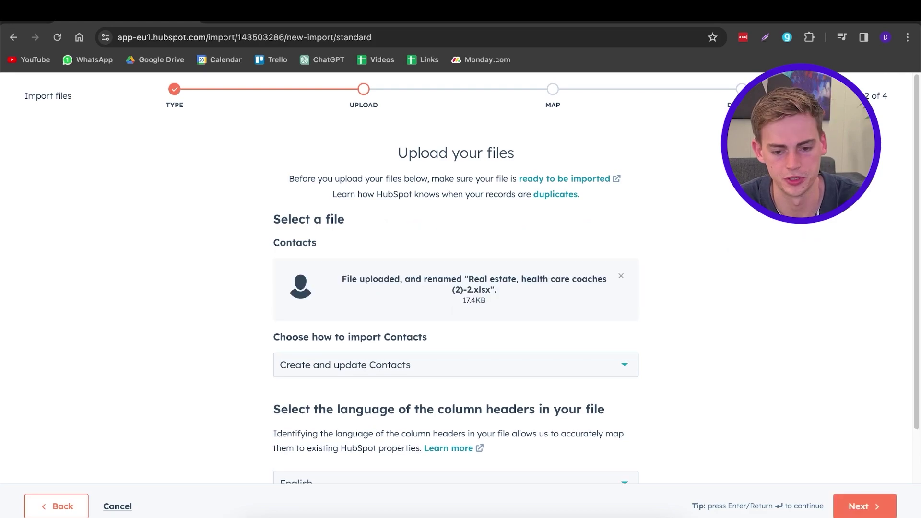
key(Return)
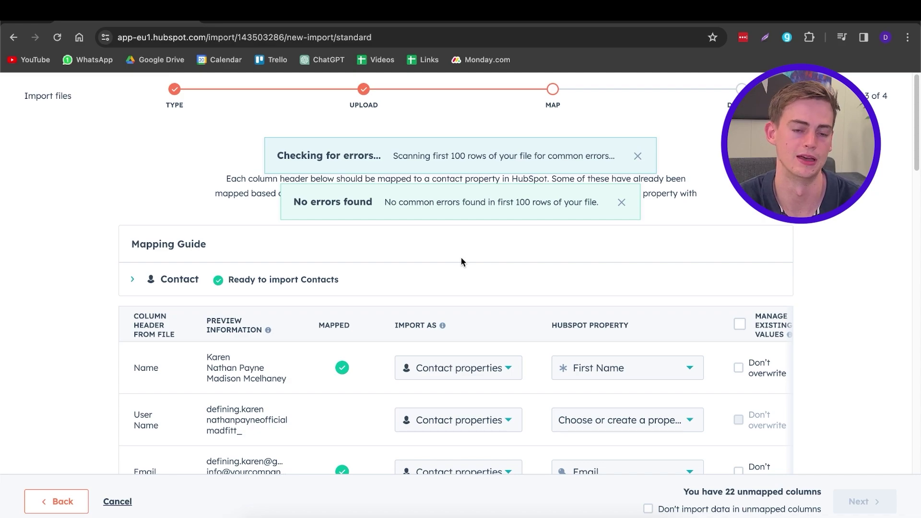
Review how the file's Name, User Name, Email, Location and instagram link columns are mapped to contact properties.
scroll(532, 243, down, 1)
scroll(508, 249, down, 2)
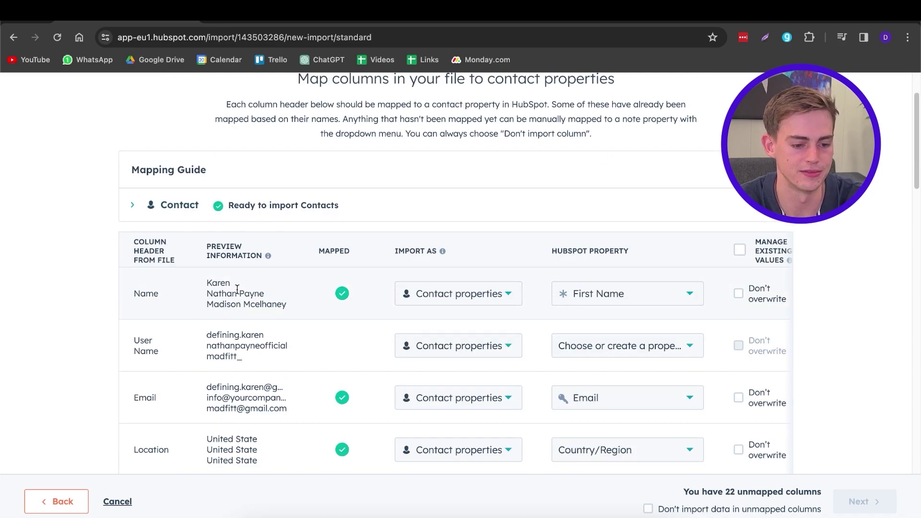
drag(237, 289, 204, 283)
scroll(240, 322, down, 1)
click(245, 329)
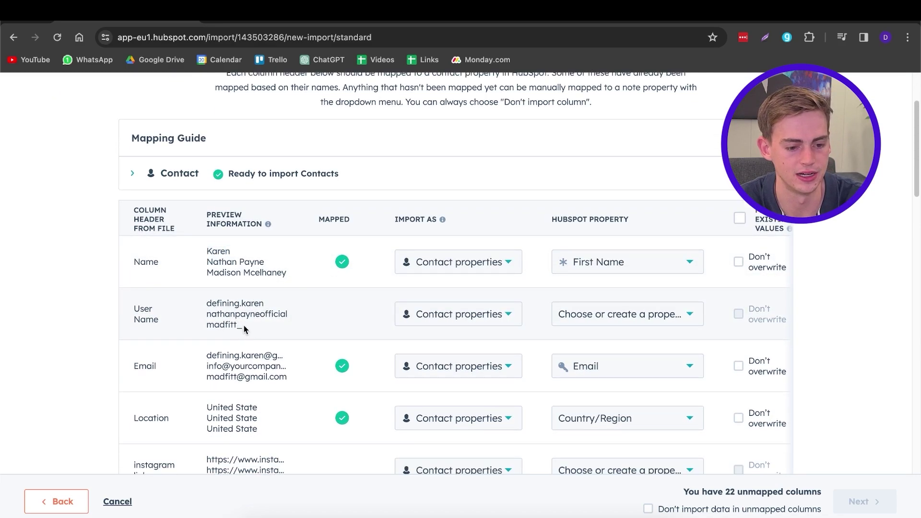
triple_click(245, 329)
drag(135, 309, 153, 323)
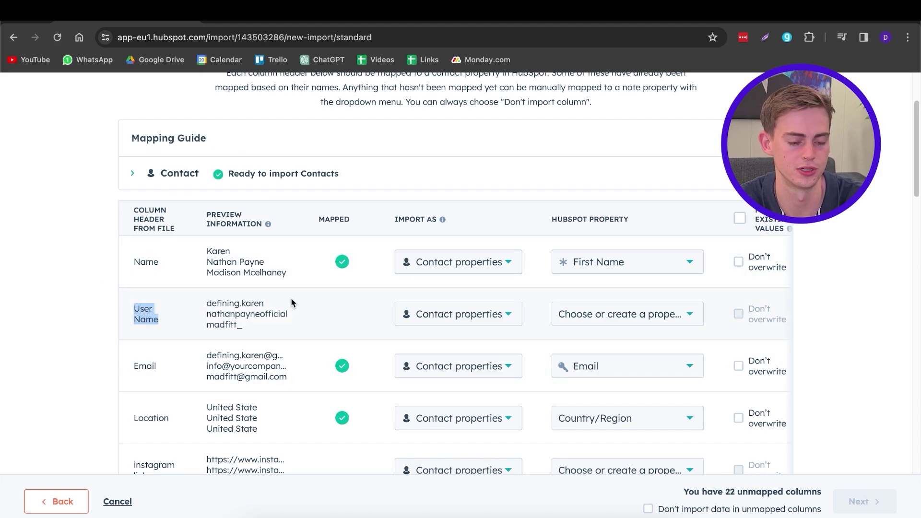
scroll(174, 332, down, 1)
drag(173, 332, 110, 338)
scroll(123, 336, down, 2)
click(157, 340)
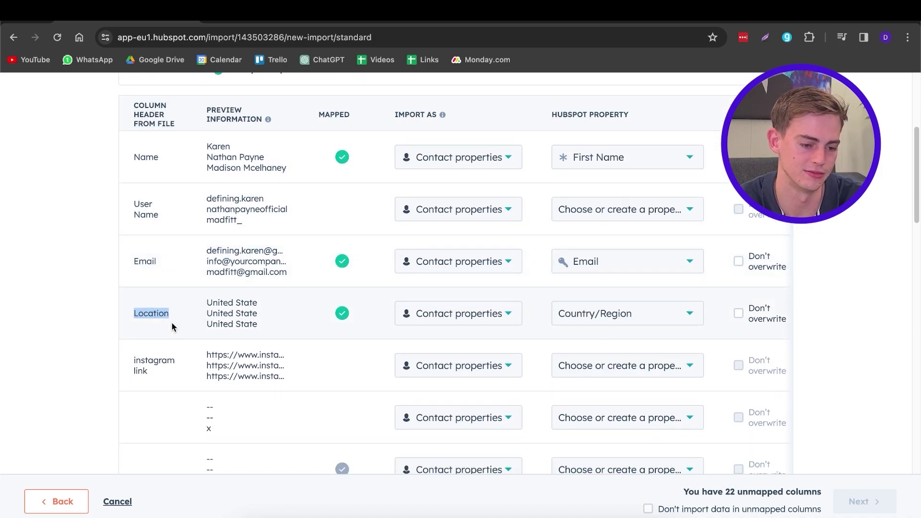
scroll(158, 331, down, 1)
drag(150, 375, 129, 359)
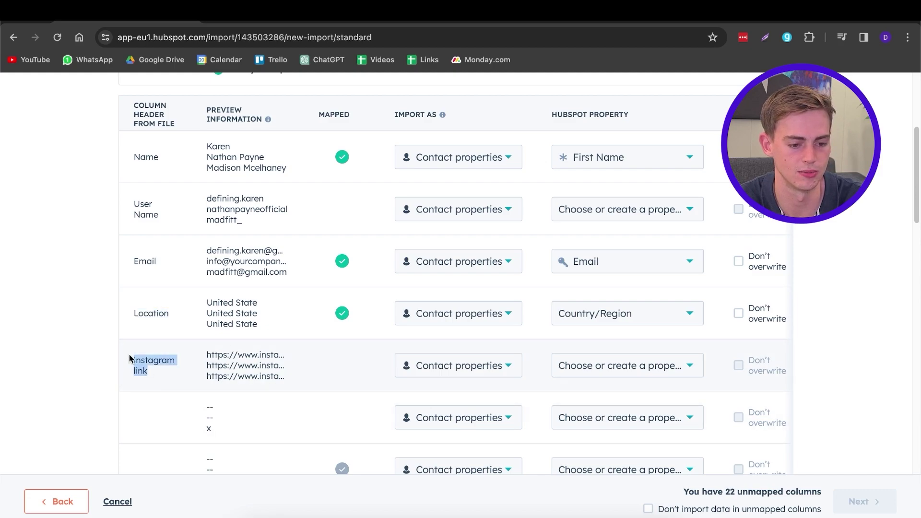
scroll(129, 359, up, 1)
double_click(145, 268)
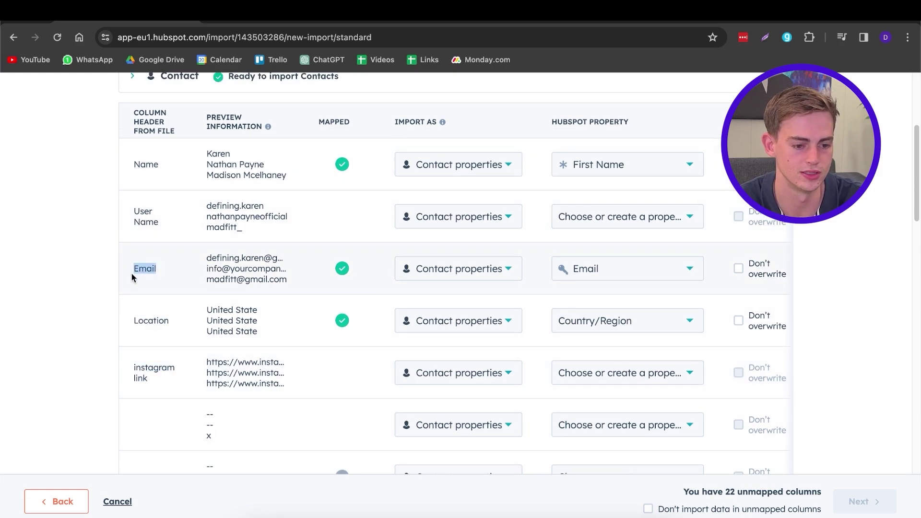
drag(169, 320, 144, 323)
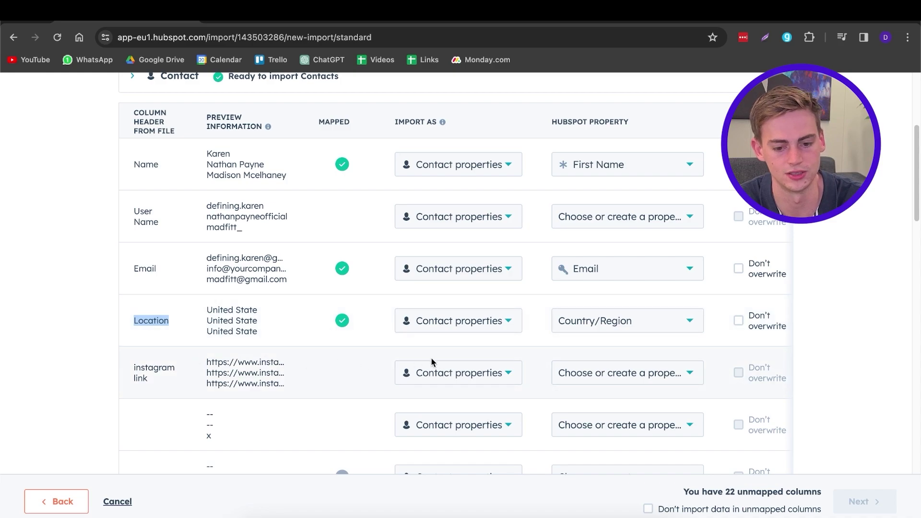
scroll(432, 358, up, 3)
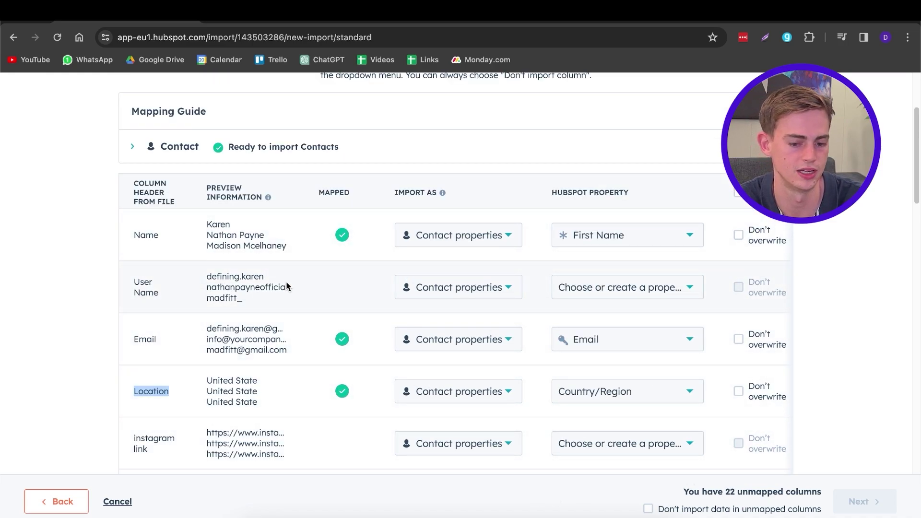
Exclude unmapped columns from the import, and in the final details enable list creation and agree to the contact permission statement.
click(648, 510)
click(864, 502)
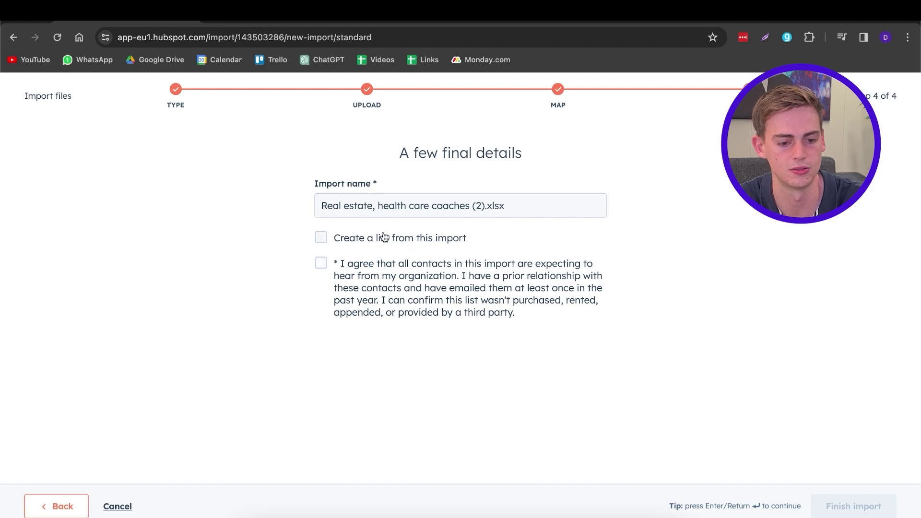
click(390, 242)
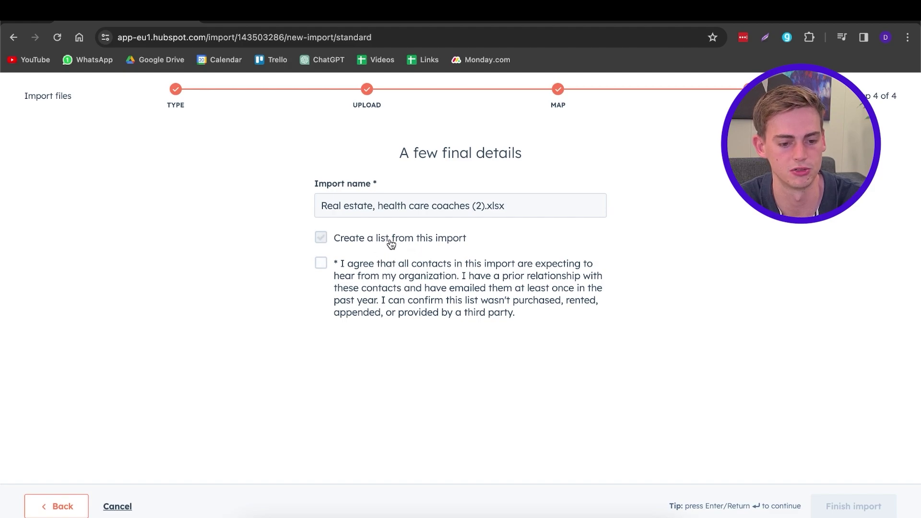
click(408, 299)
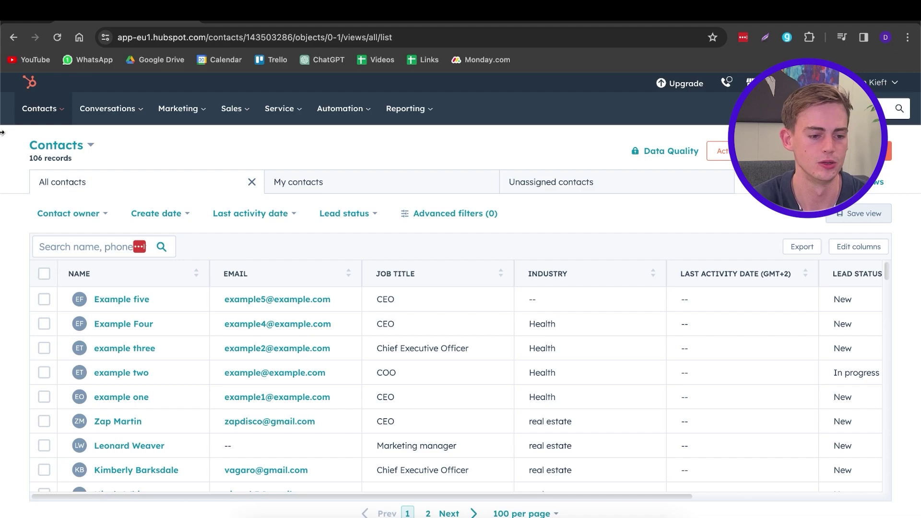
Go to the contact lists and create a contact-based active list named "example tutorial".
click(53, 116)
click(34, 263)
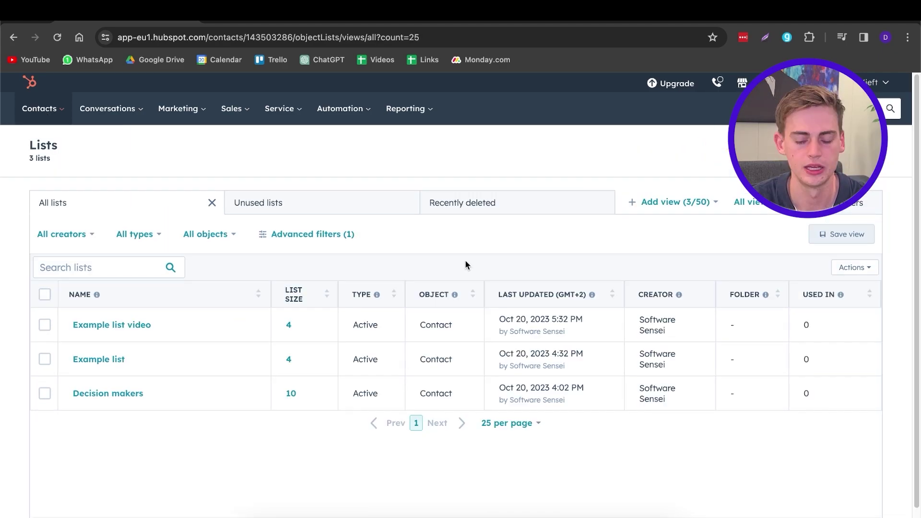
click(847, 145)
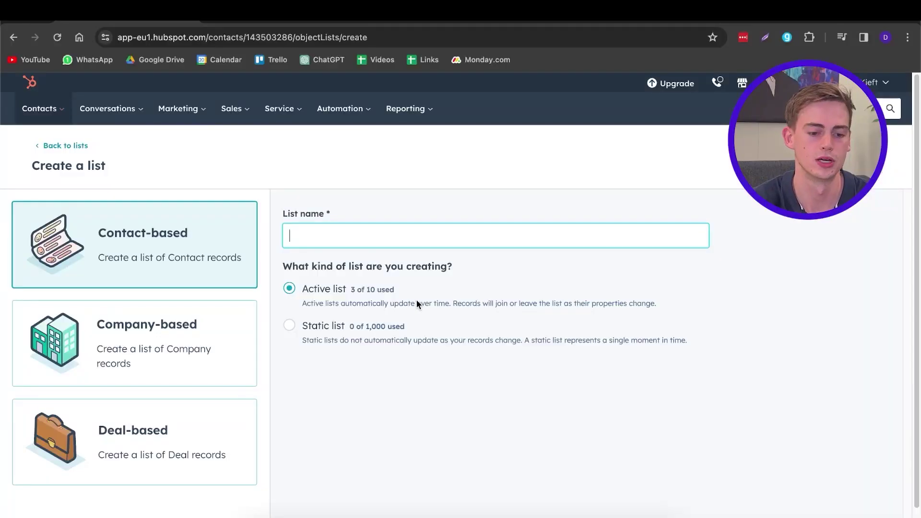
text(exampl)
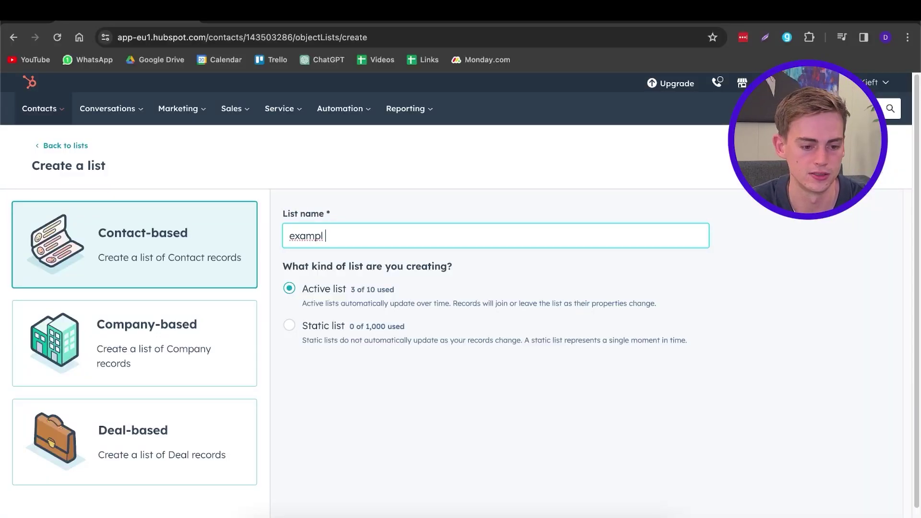
text(e tutoria)
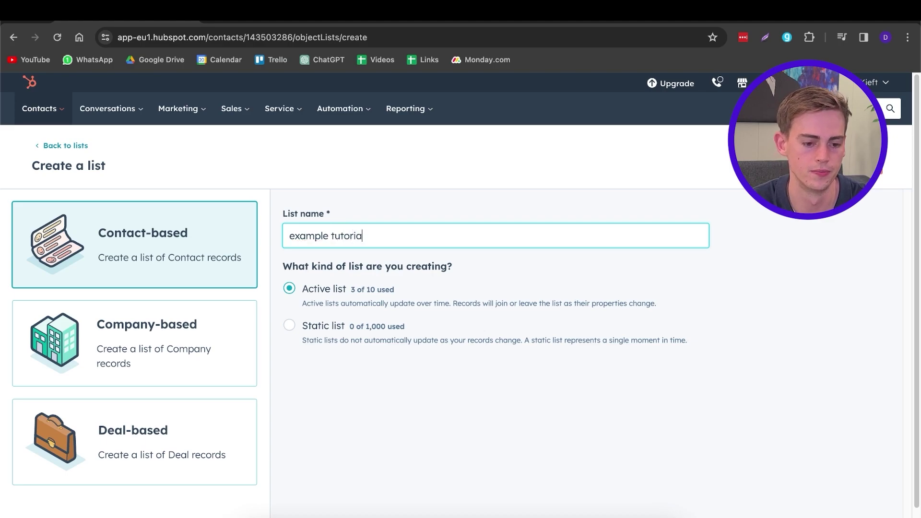
text(l)
key(Return)
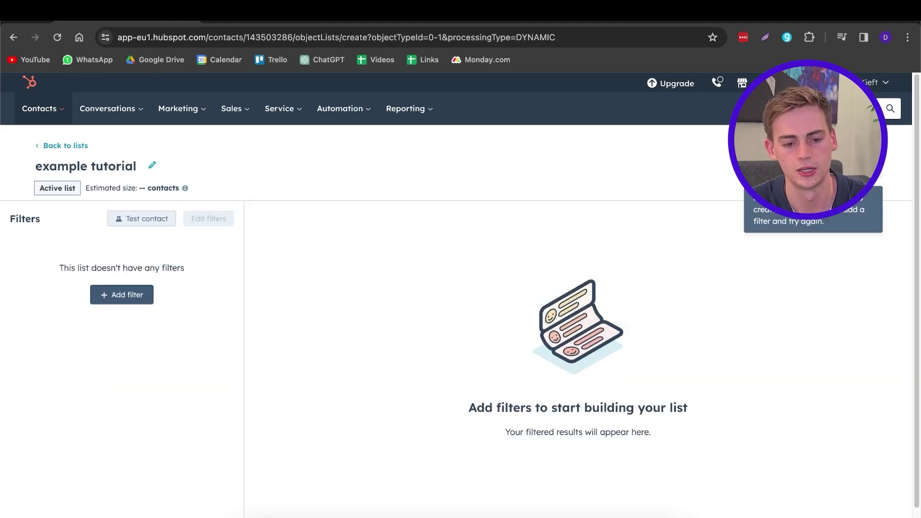
Add a filter on the Job title contact property to the list.
click(139, 304)
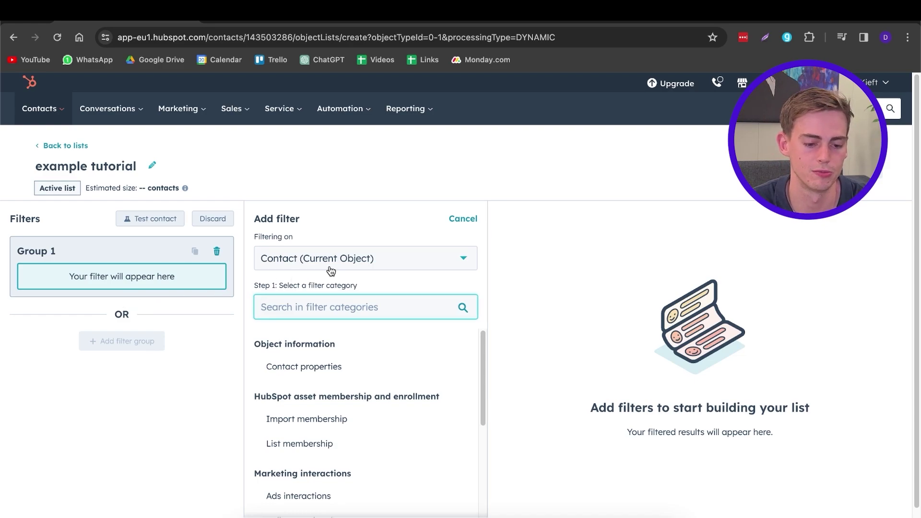
click(315, 373)
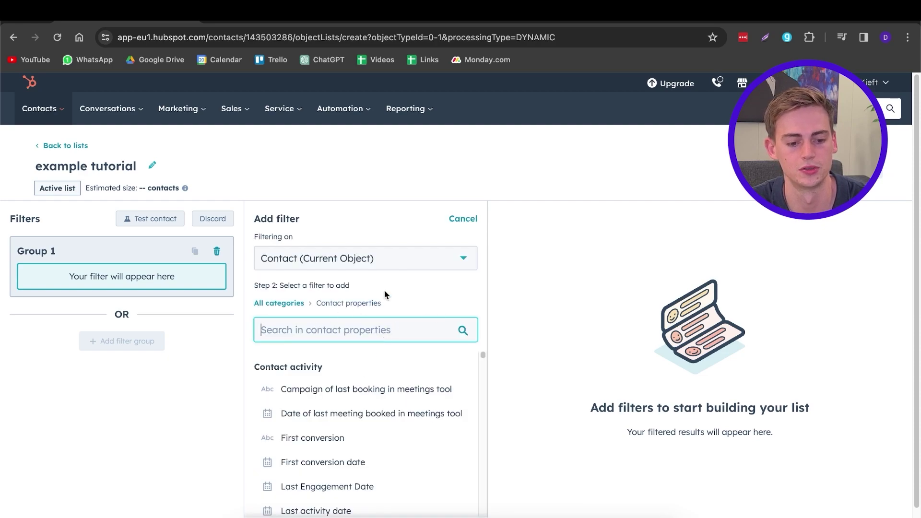
scroll(379, 288, down, 1)
scroll(336, 384, down, 5)
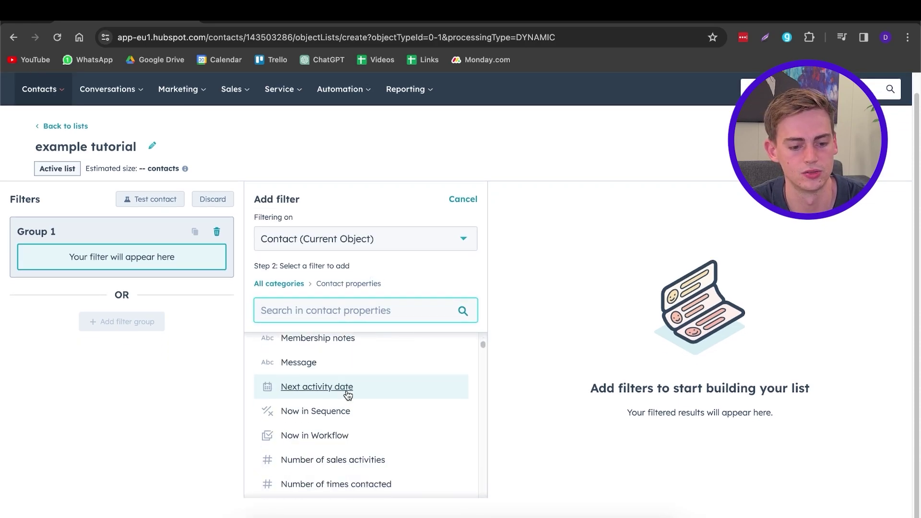
scroll(355, 408, down, 10)
scroll(317, 408, up, 15)
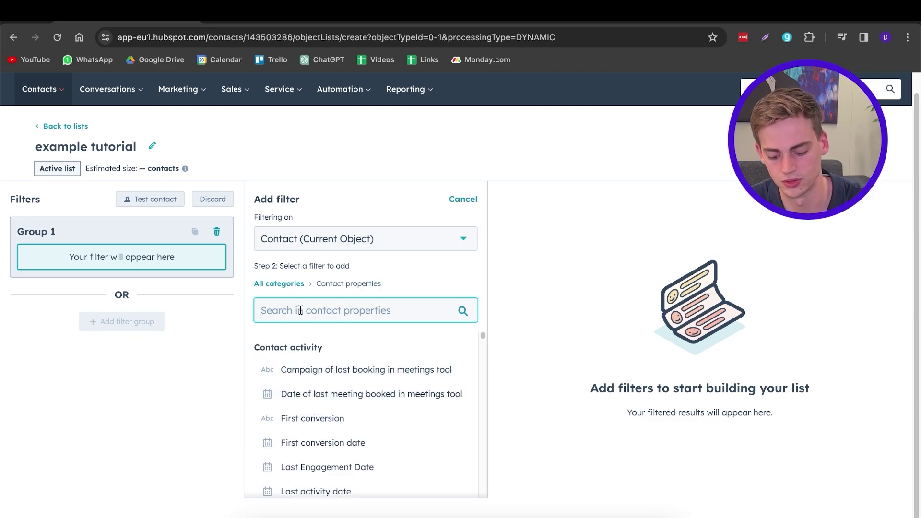
text(job title)
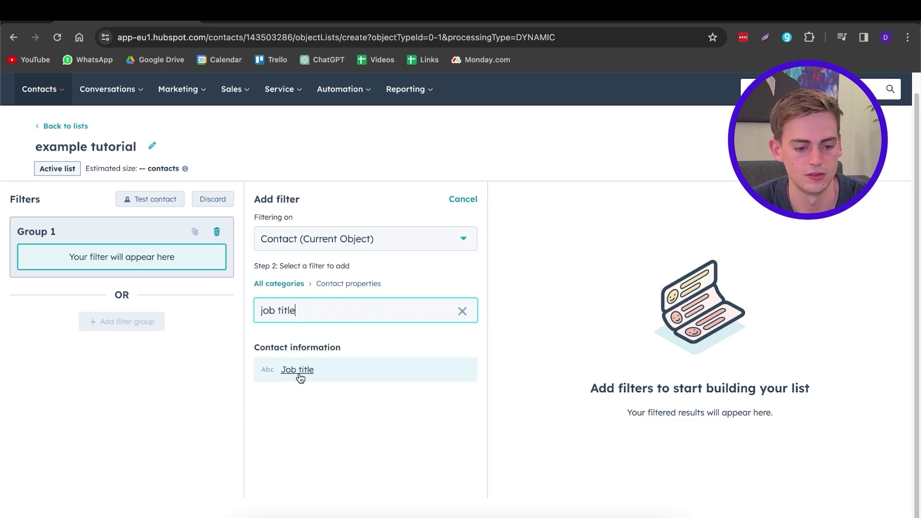
click(298, 375)
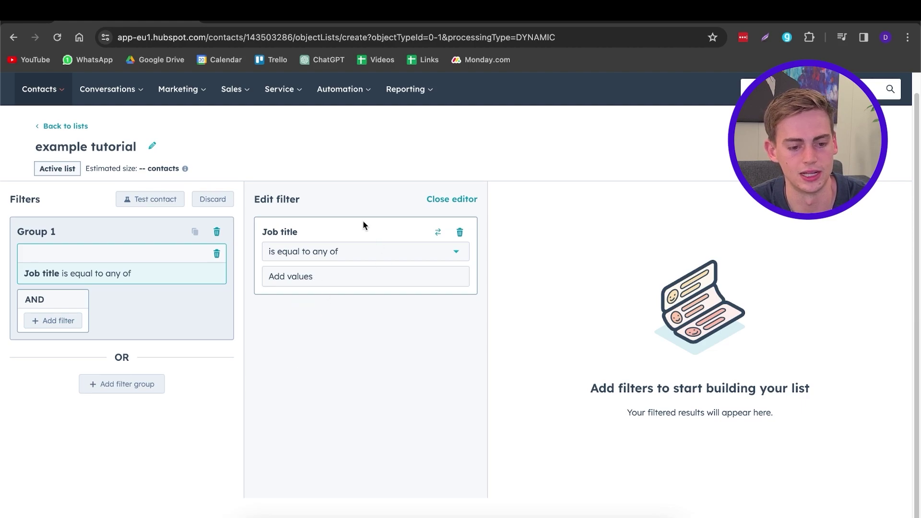
Set the Job title filter to match any of ceo, COO or Manager.
click(291, 278)
text(ceo)
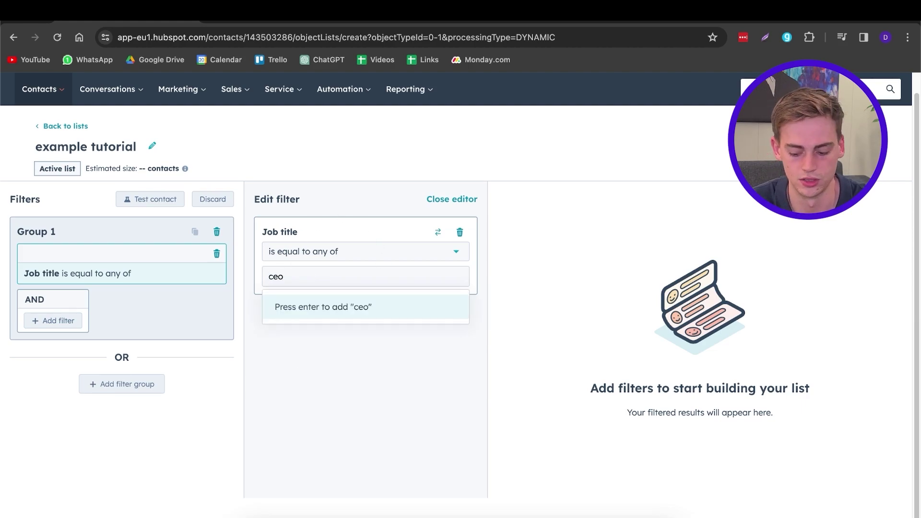
key(Return)
text(COO)
key(Return)
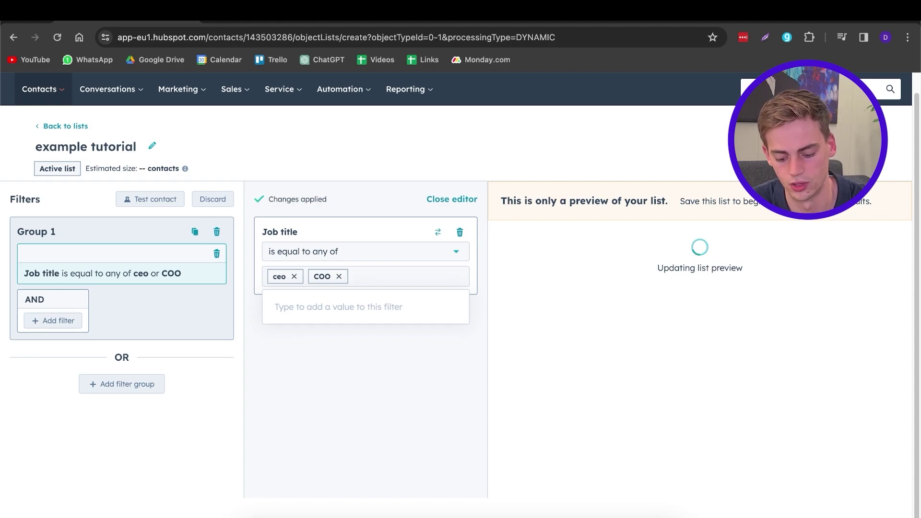
text(Manager)
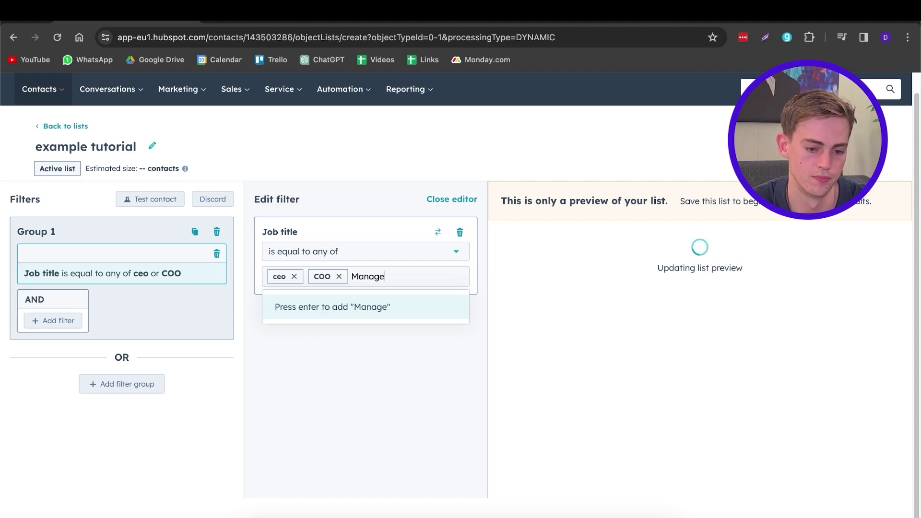
key(Return)
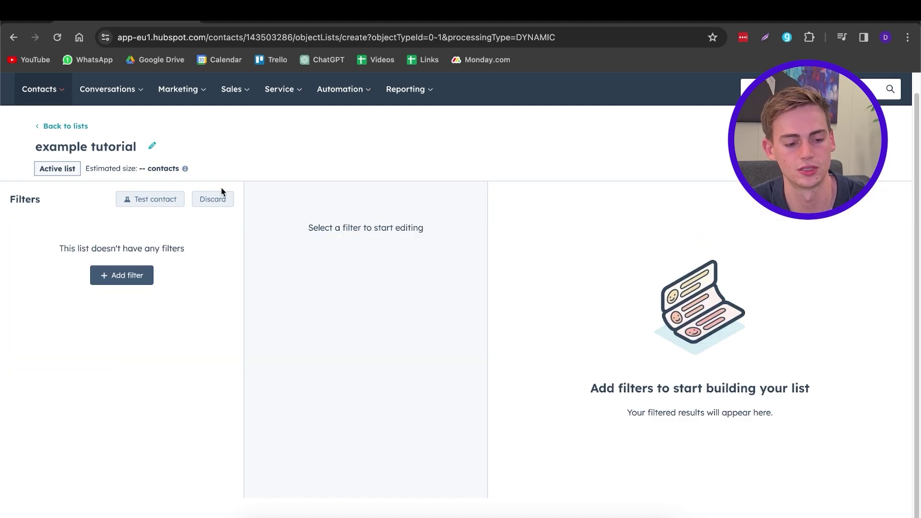
Add an Industry contact property filter to the list that is equal to any of Health.
click(135, 274)
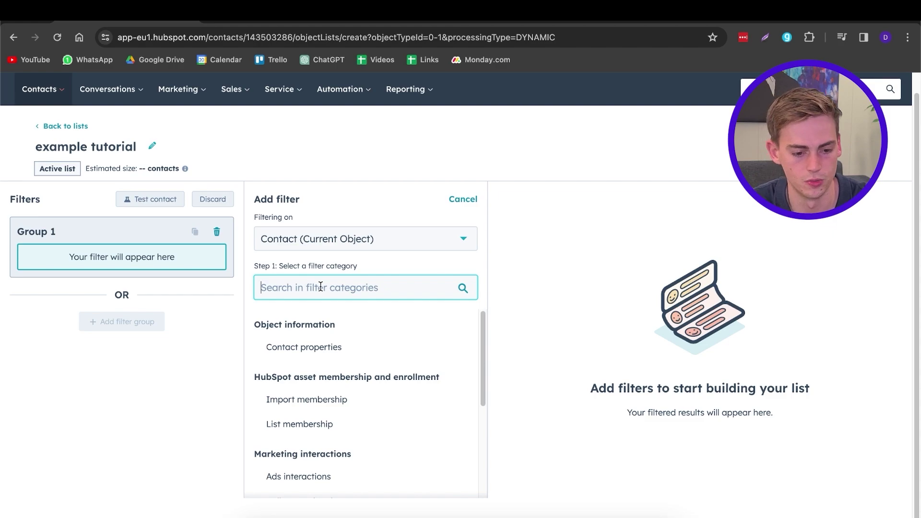
click(317, 344)
text(industry)
click(292, 369)
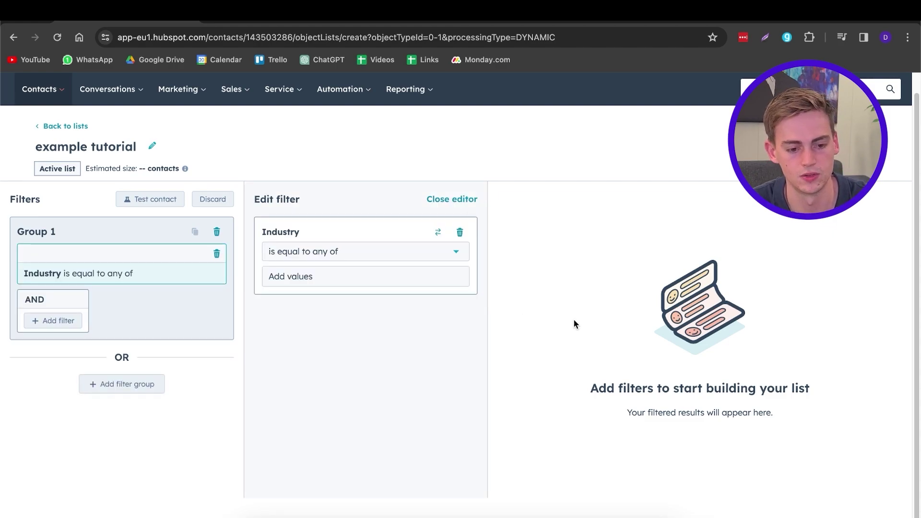
click(373, 282)
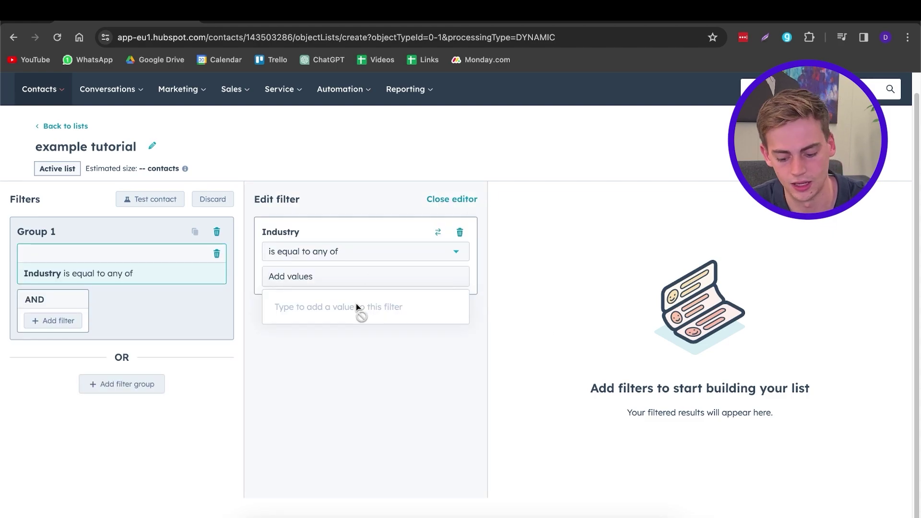
text(Hwea)
key(BackSpace)
key(BackSpace)
text(ealth)
key(Return)
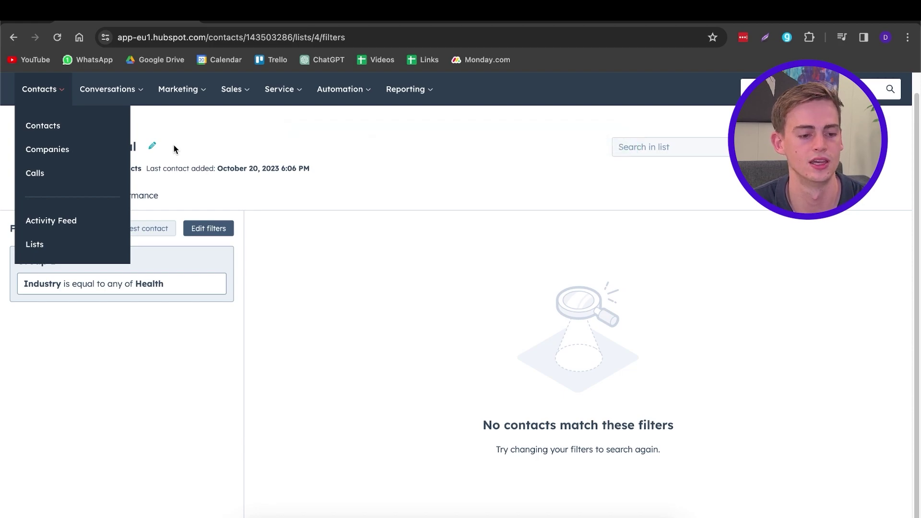
In the All contacts view, bulk edit the first four contacts to set their Status property to Active.
click(34, 134)
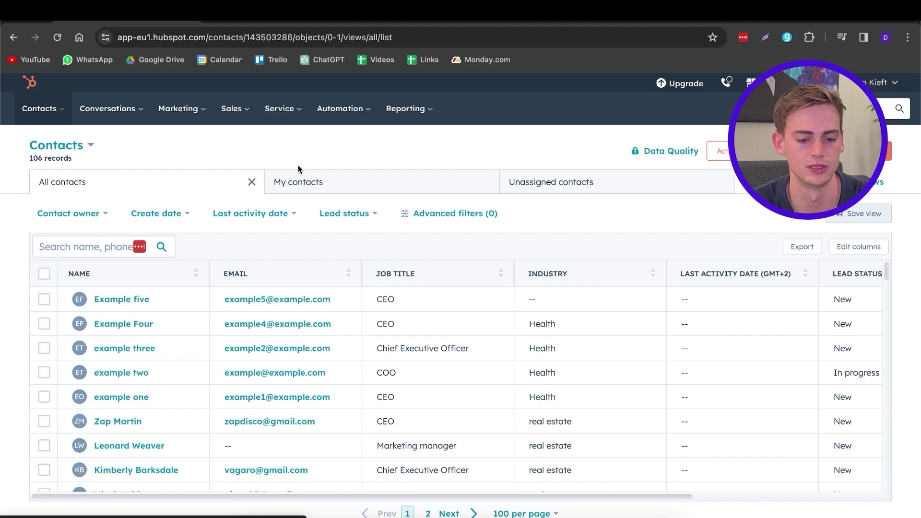
click(44, 299)
click(43, 324)
click(43, 348)
click(44, 373)
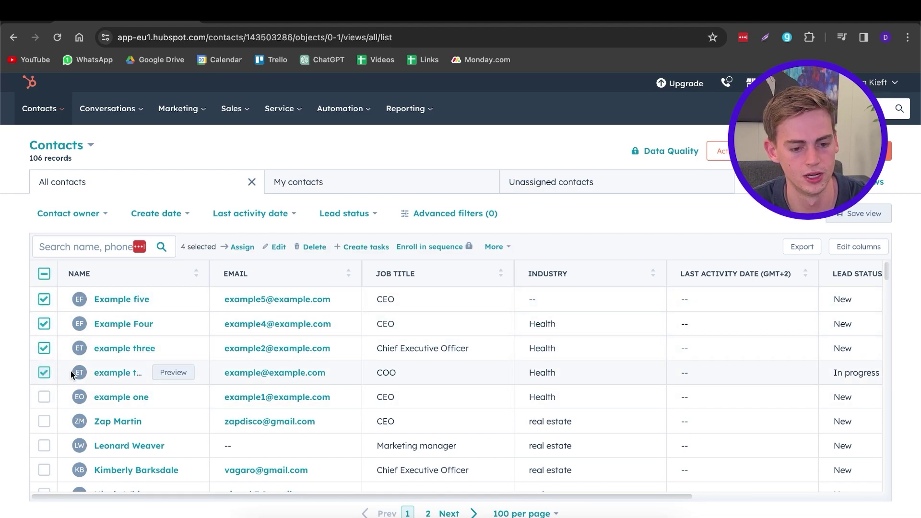
click(279, 247)
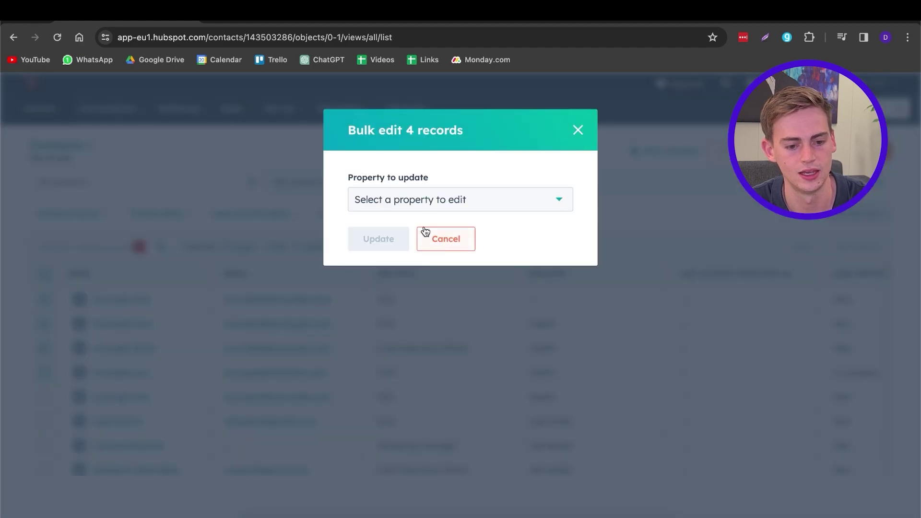
click(425, 203)
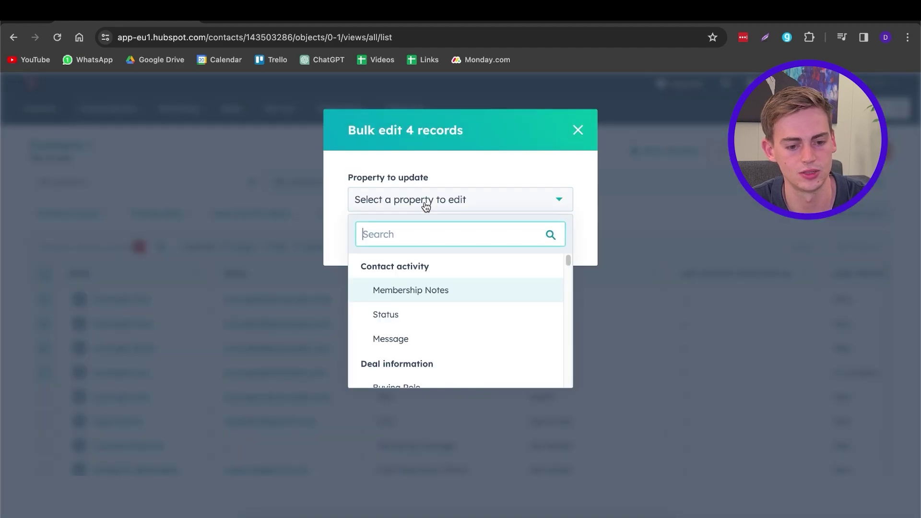
click(408, 314)
click(418, 253)
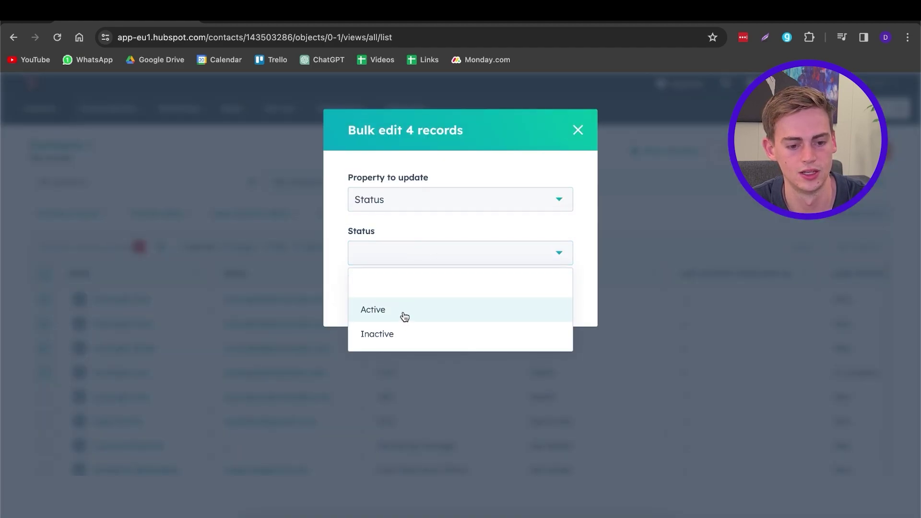
click(378, 310)
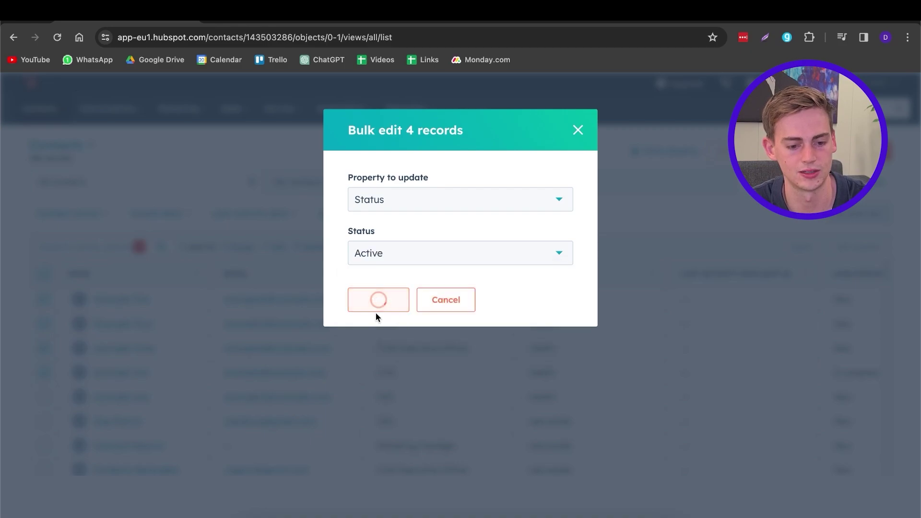
click(382, 292)
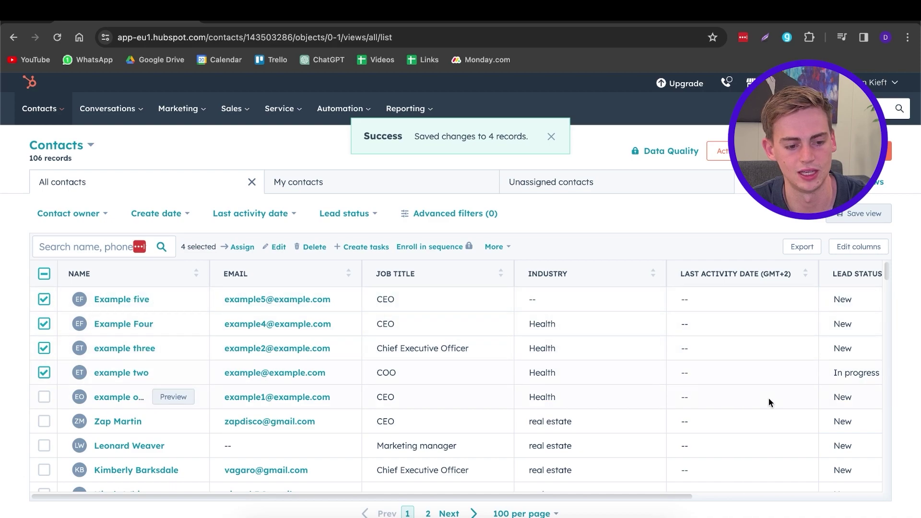
Bulk edit the same four selected contacts to set their Industry property to Health.
click(283, 248)
click(436, 209)
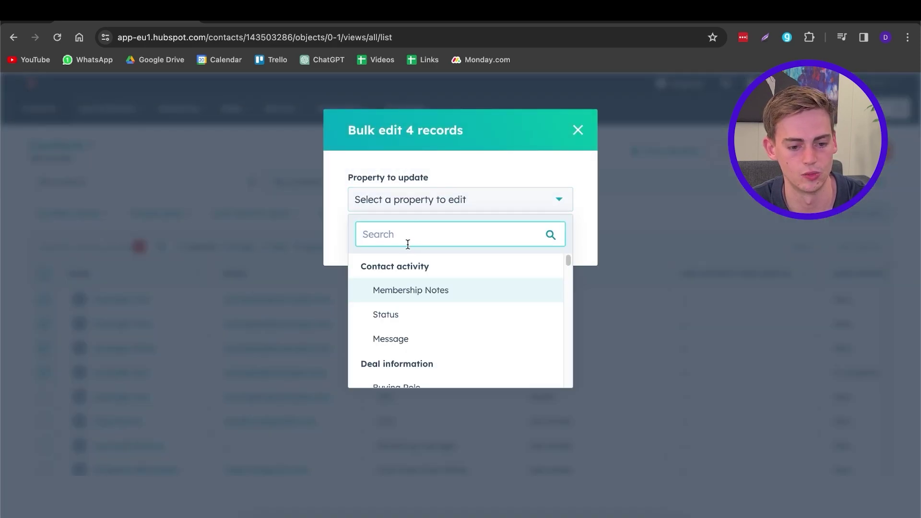
text(indus)
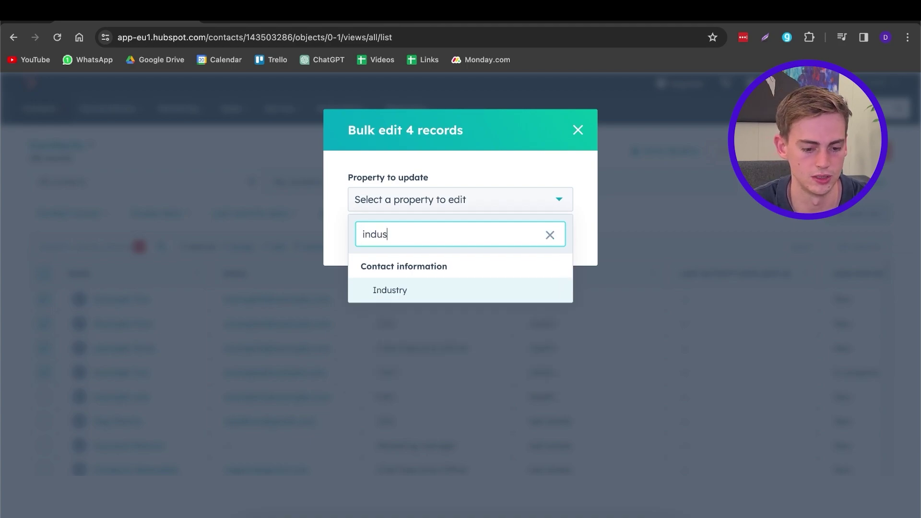
click(388, 288)
click(354, 256)
text(Health)
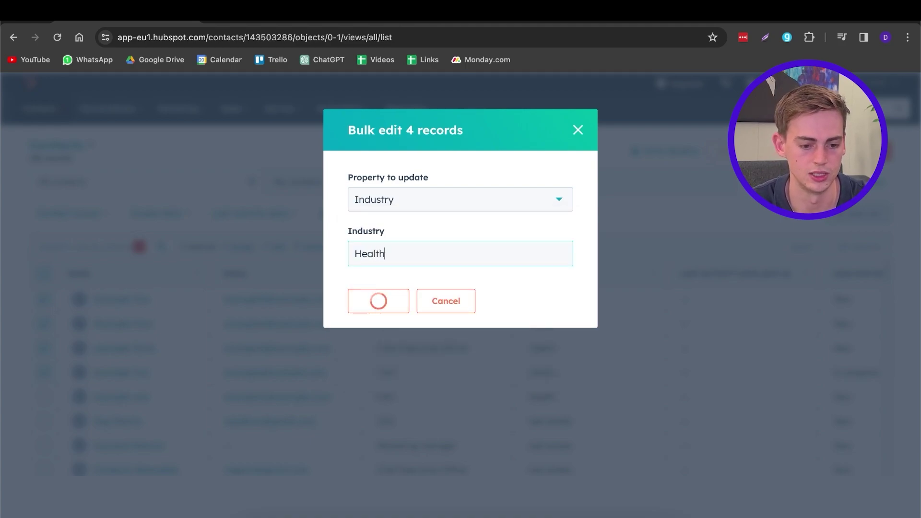
click(400, 302)
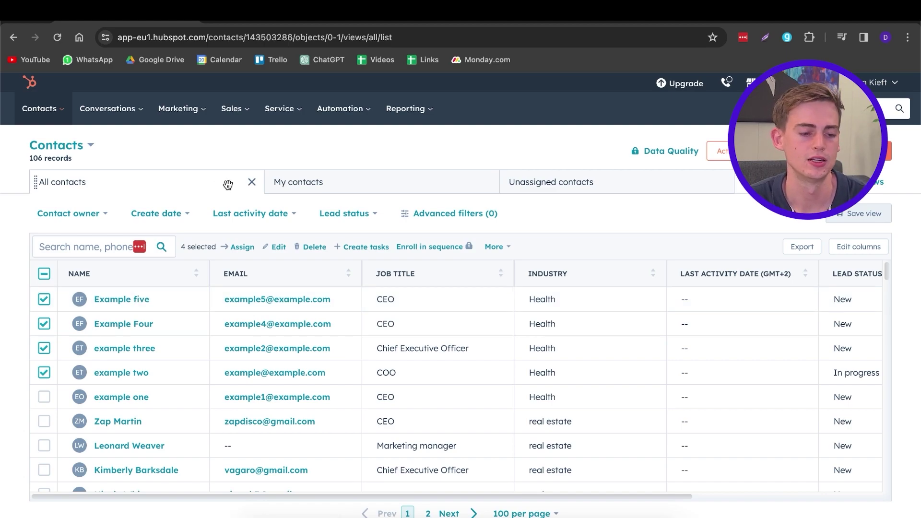
View the conversations inbox with its channel options and the marketing Ads page.
mouse_move(140, 111)
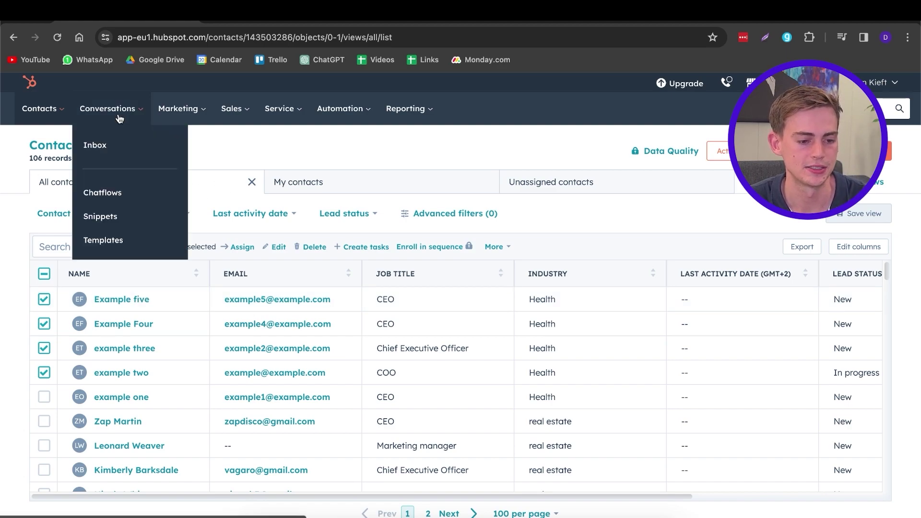
click(118, 153)
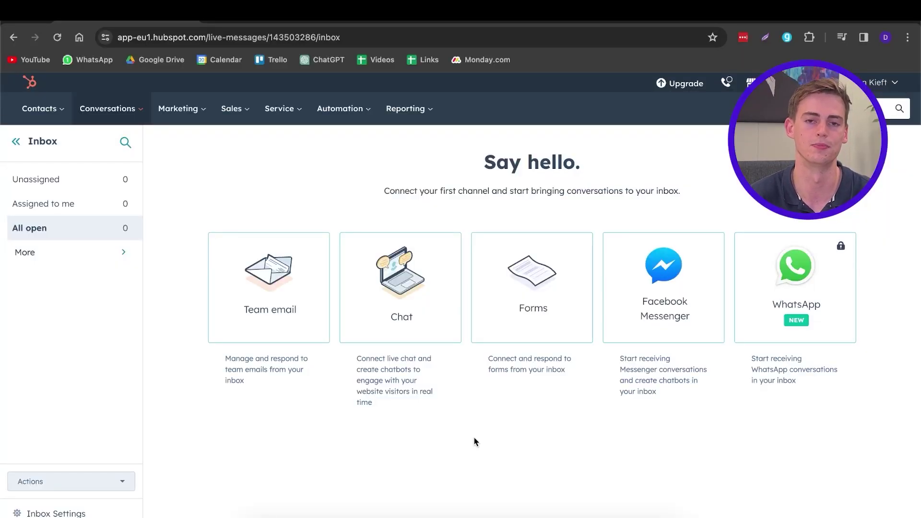
click(199, 111)
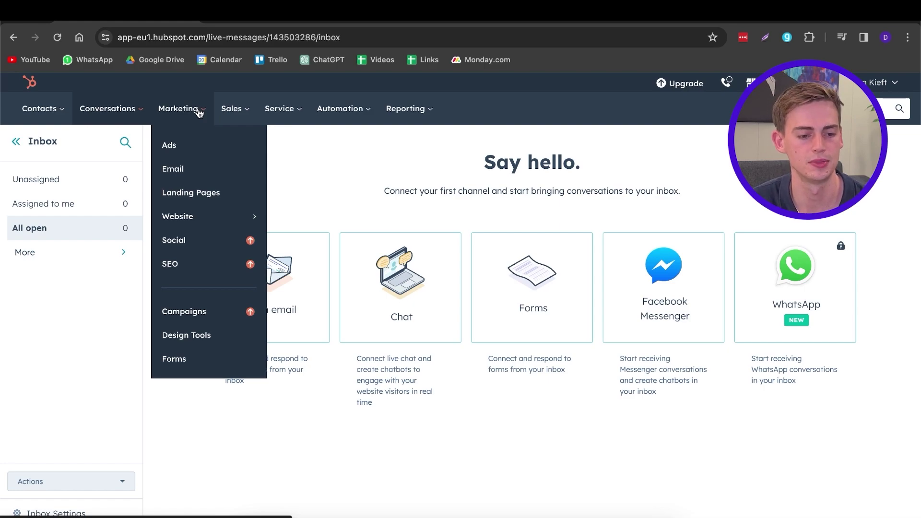
click(193, 147)
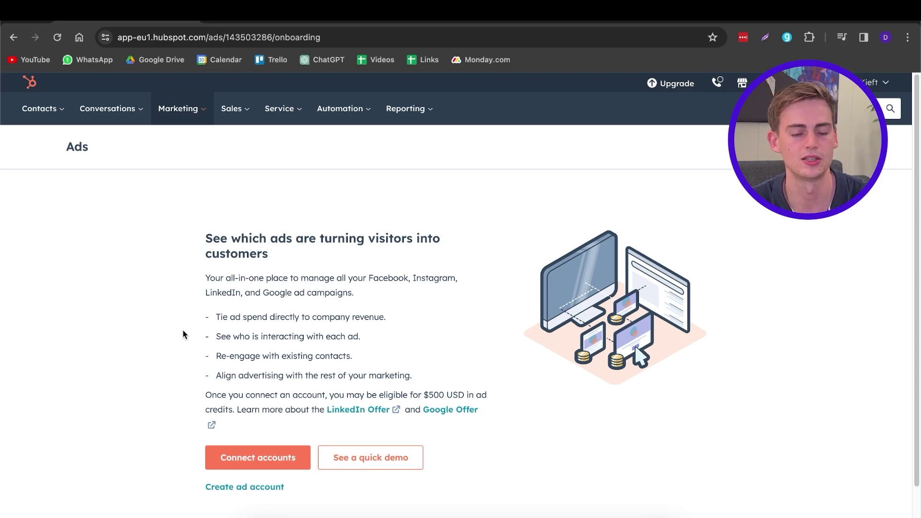
Go to the marketing emails and review their Analyze and Health pages.
click(195, 114)
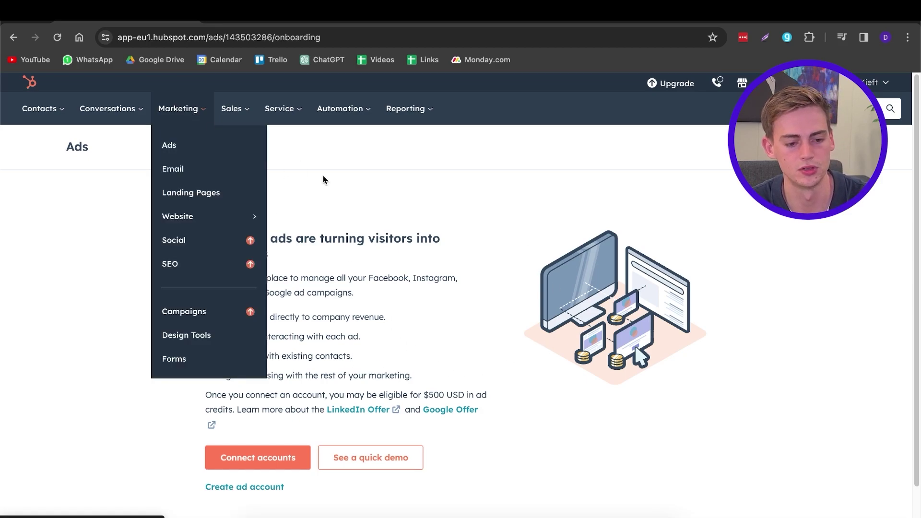
click(206, 175)
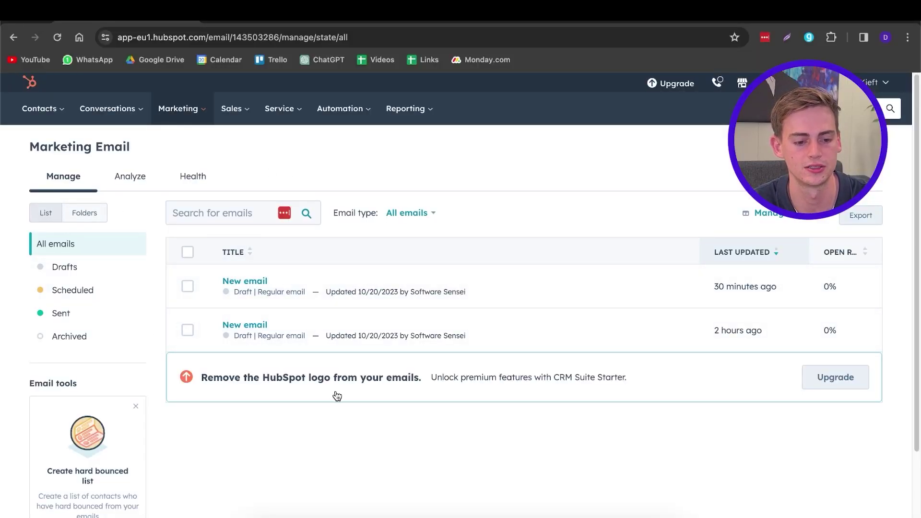
click(148, 179)
scroll(478, 224, down, 1)
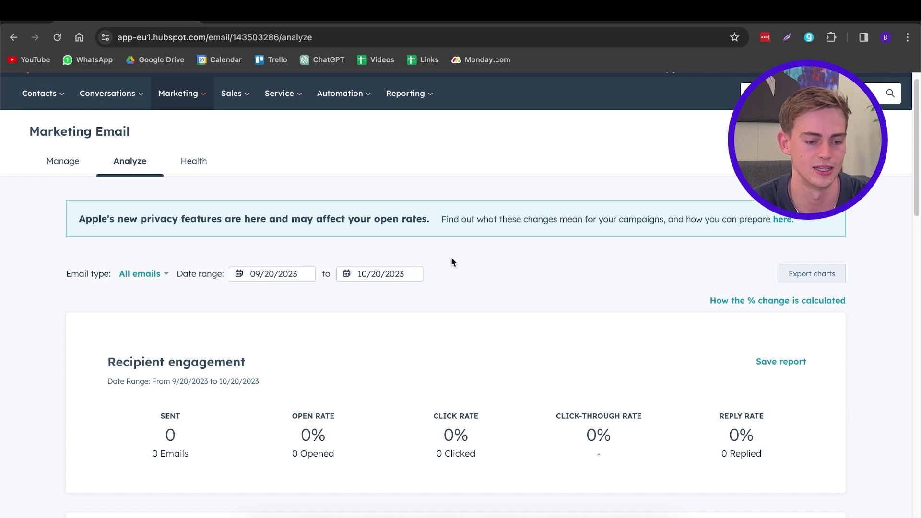
click(201, 172)
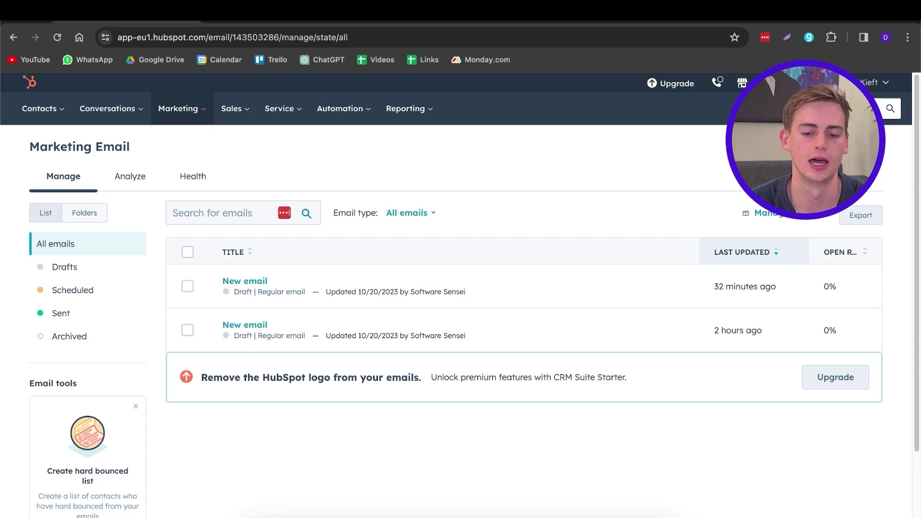
Start creating a marketing email and check the upgrade offer for the Automated type before returning to the email types.
click(847, 147)
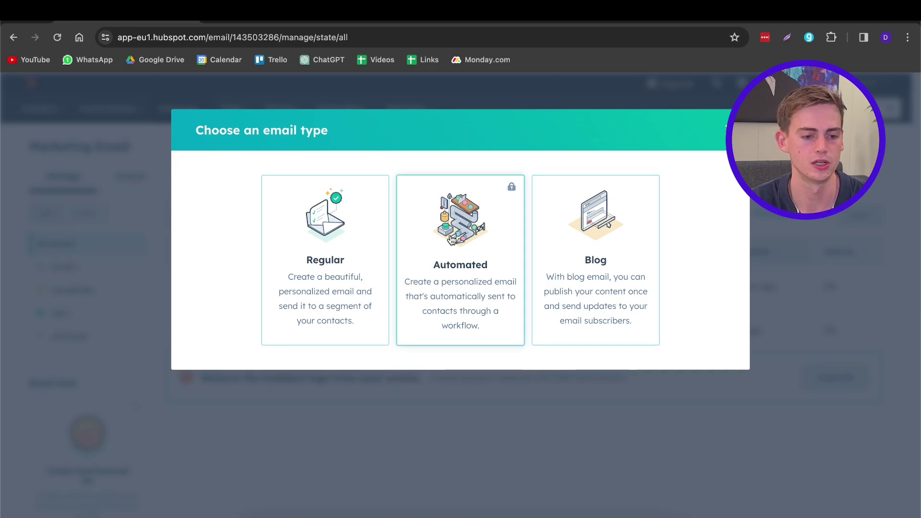
click(451, 259)
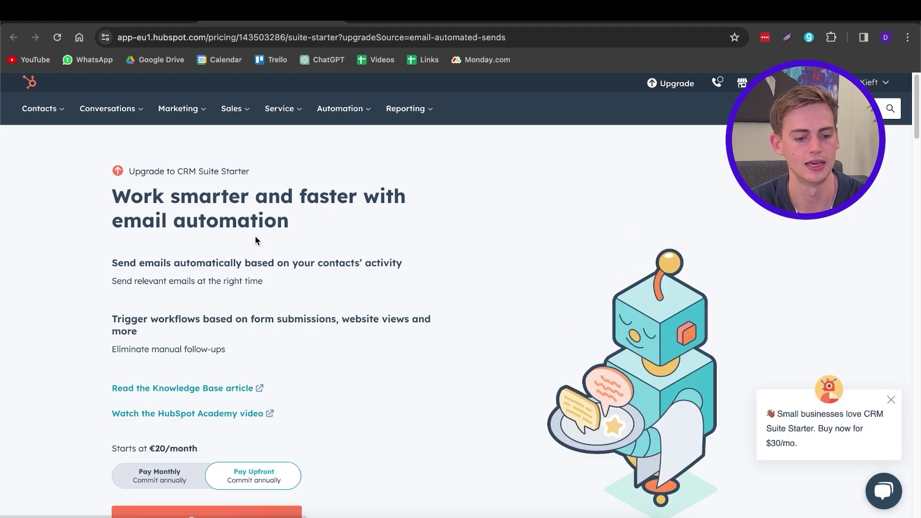
scroll(306, 315, down, 3)
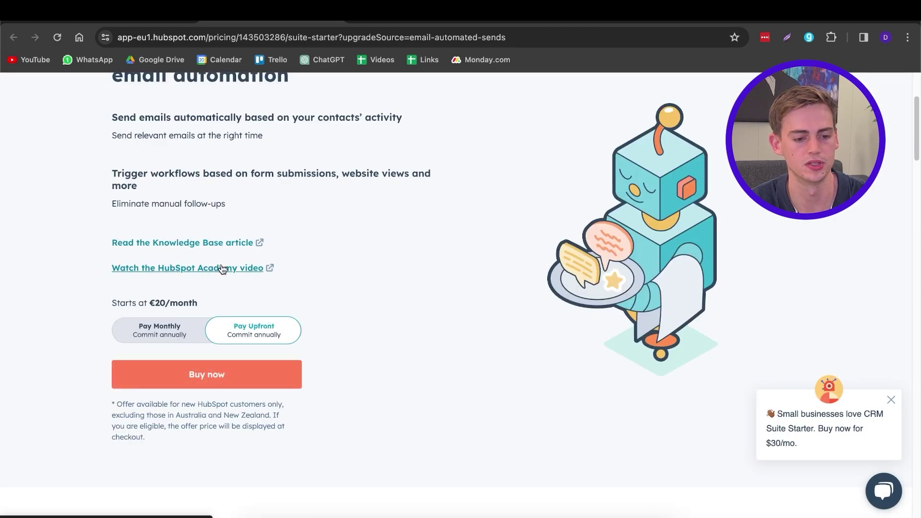
scroll(235, 268, up, 3)
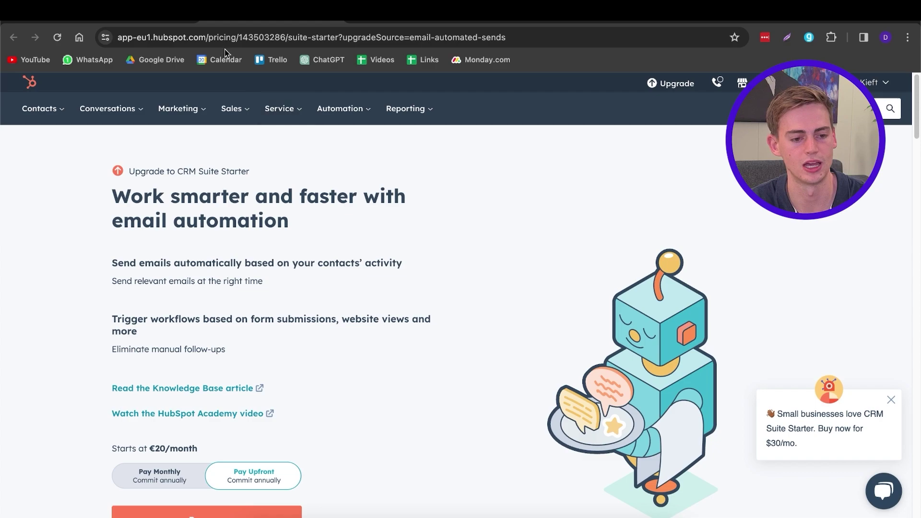
key(alt+Left)
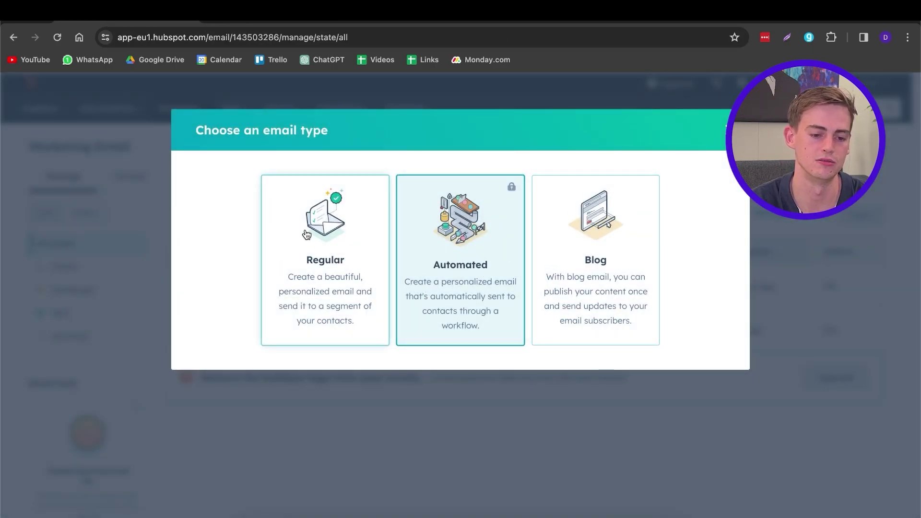
Choose the Regular email type, browse the templates and create the email from the Simple template.
click(360, 275)
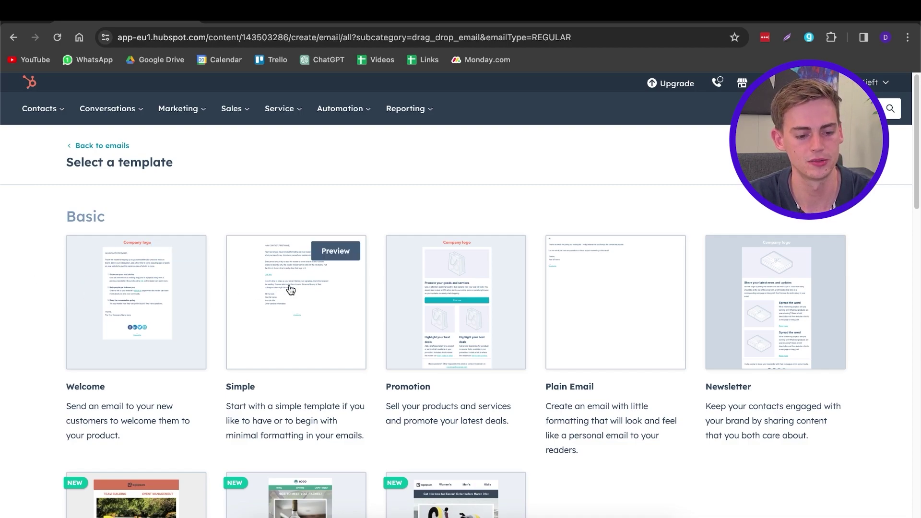
scroll(291, 291, down, 7)
scroll(472, 287, down, 5)
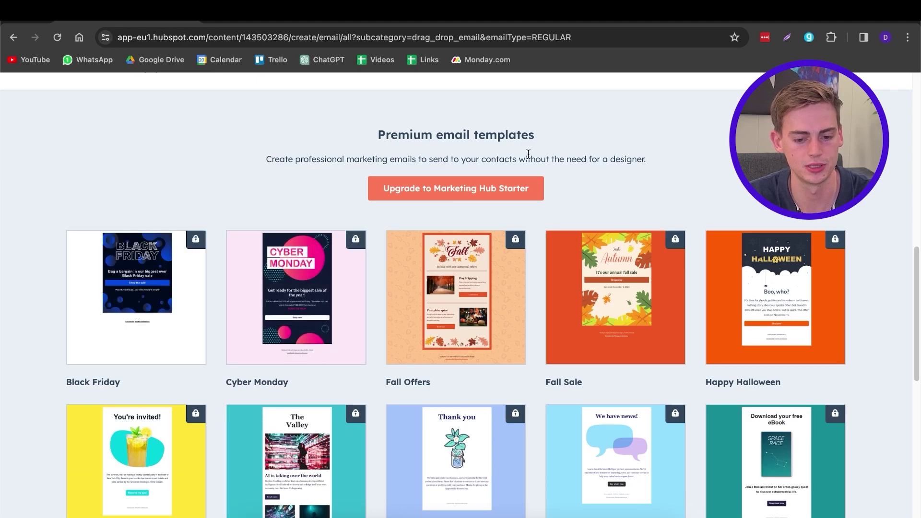
scroll(312, 311, down, 9)
scroll(321, 383, up, 20)
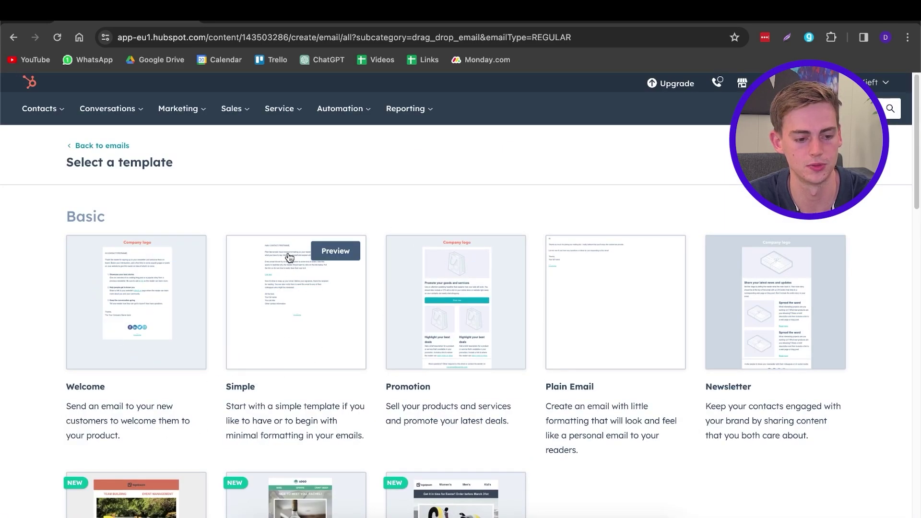
click(303, 346)
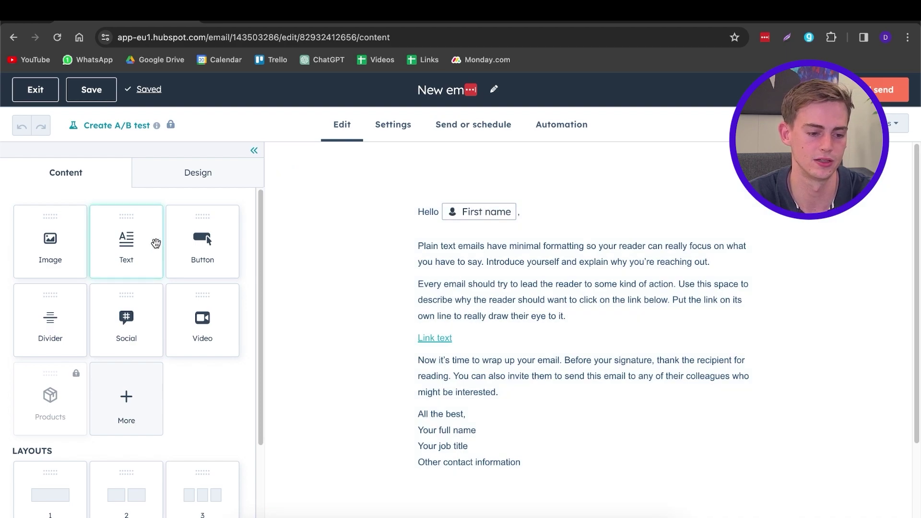
Add an empty image block above the greeting in the email and finish editing it.
drag(57, 244, 528, 221)
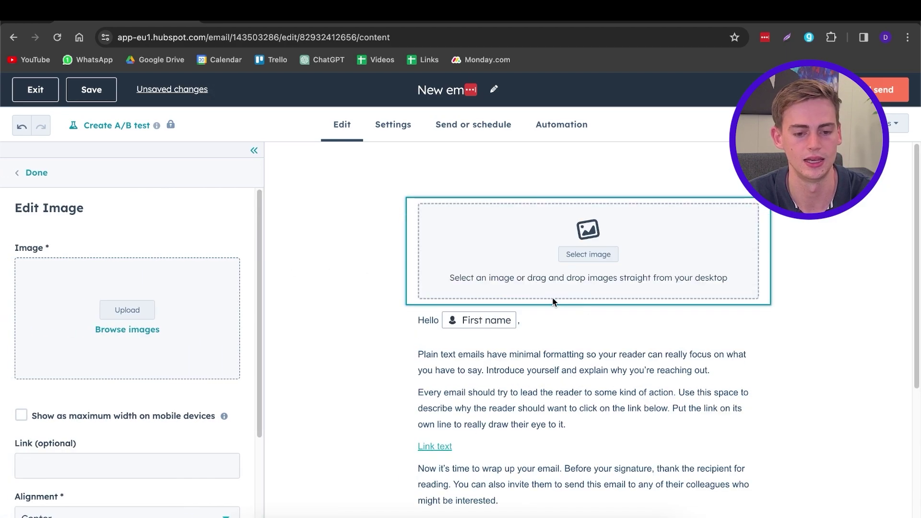
click(47, 176)
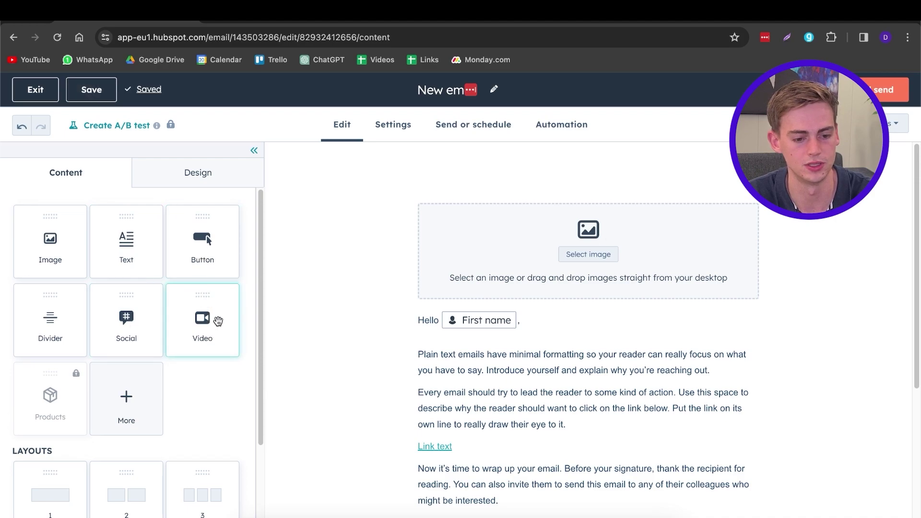
Insert the contact's Last name personalization token after the First name token in the email greeting.
scroll(502, 311, down, 1)
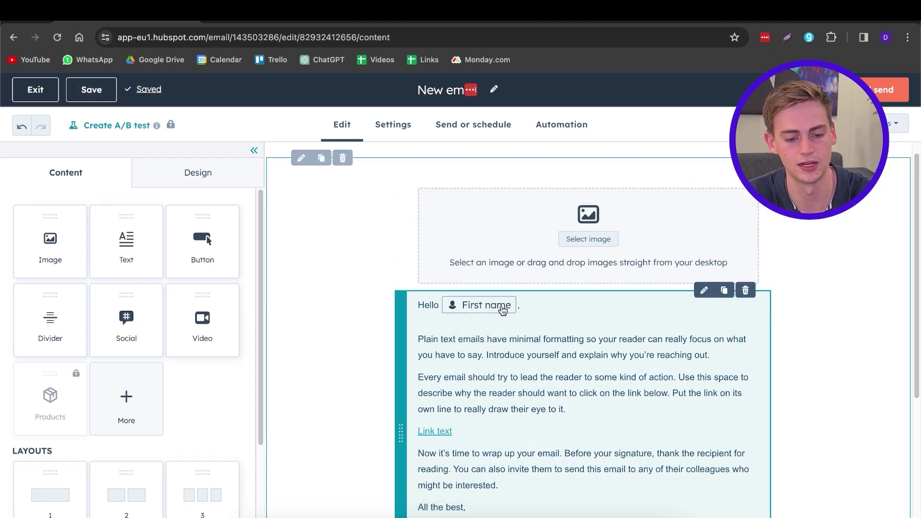
click(438, 349)
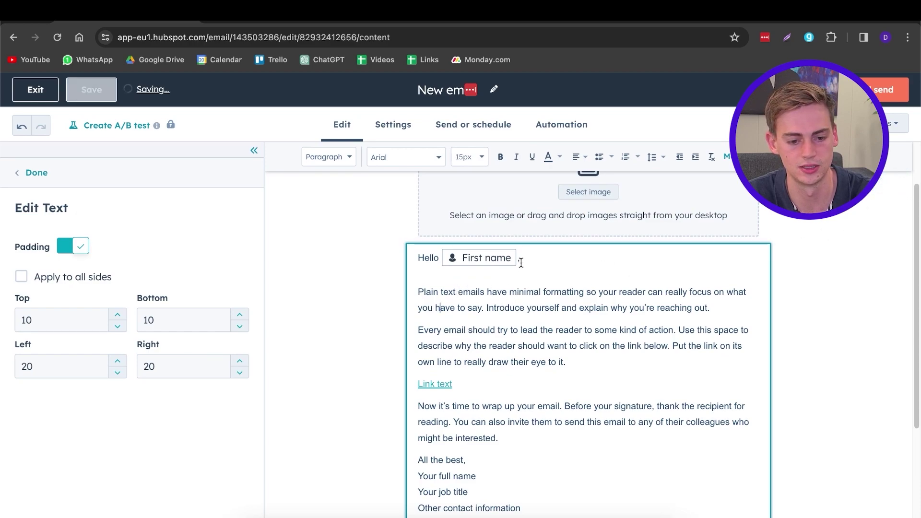
click(484, 258)
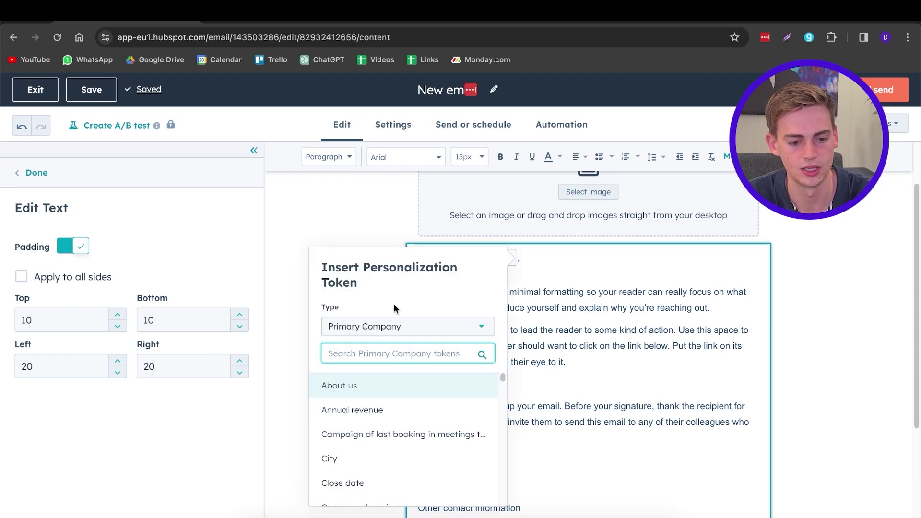
scroll(363, 386, down, 1)
click(375, 331)
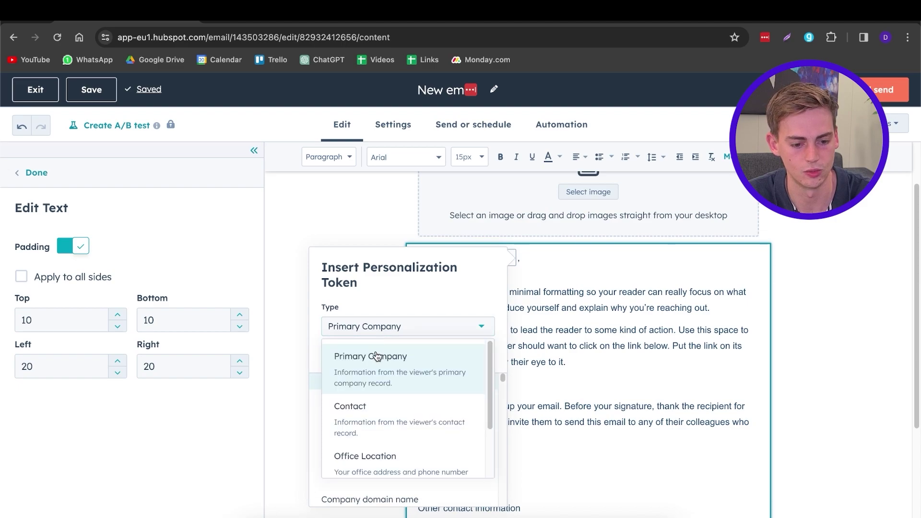
click(359, 418)
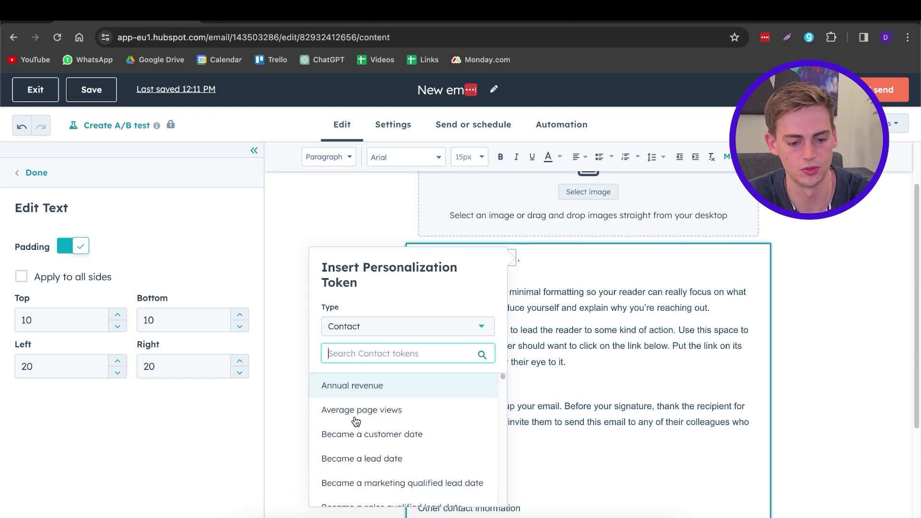
text(last)
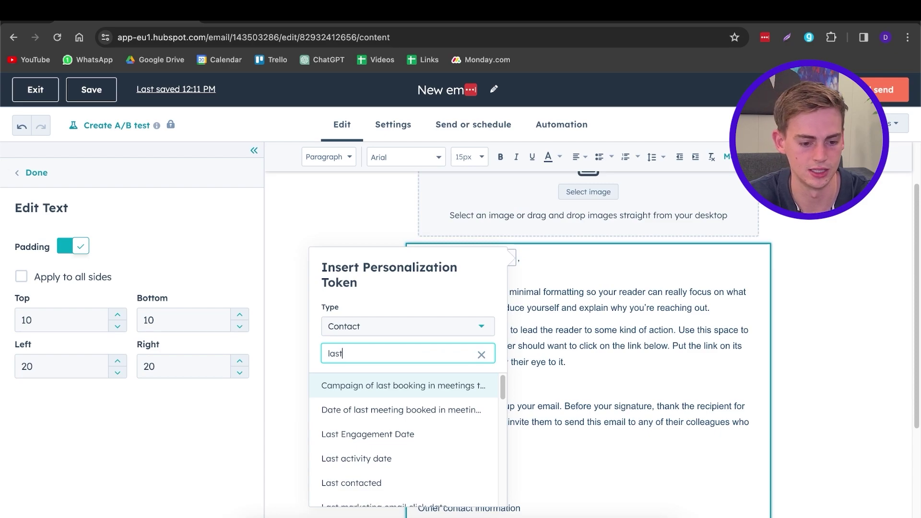
click(367, 408)
click(340, 358)
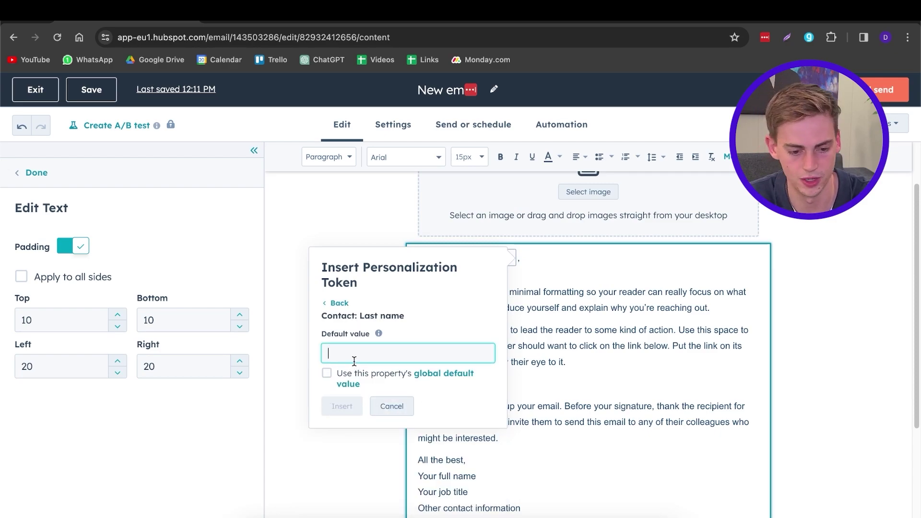
click(342, 406)
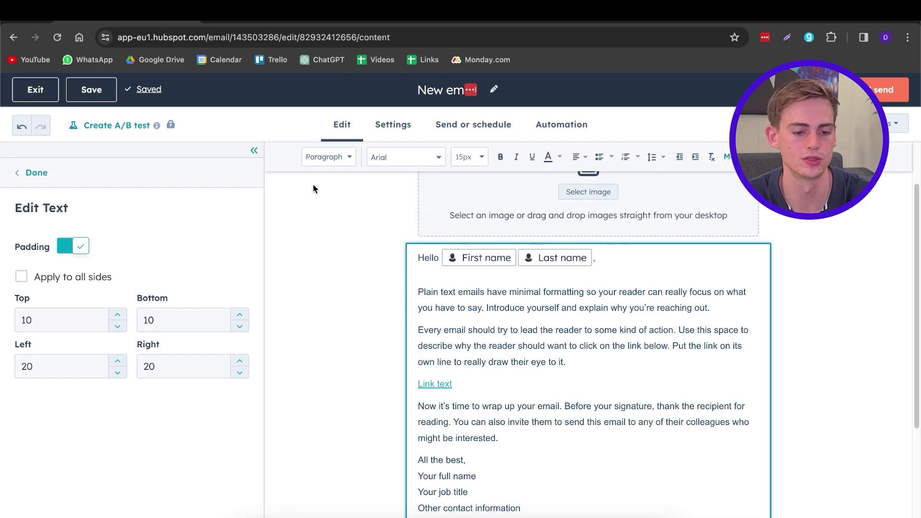
Review the email's settings, from sender details and subject line to subscription type and office location, and exit the email editor.
click(386, 126)
scroll(295, 326, down, 3)
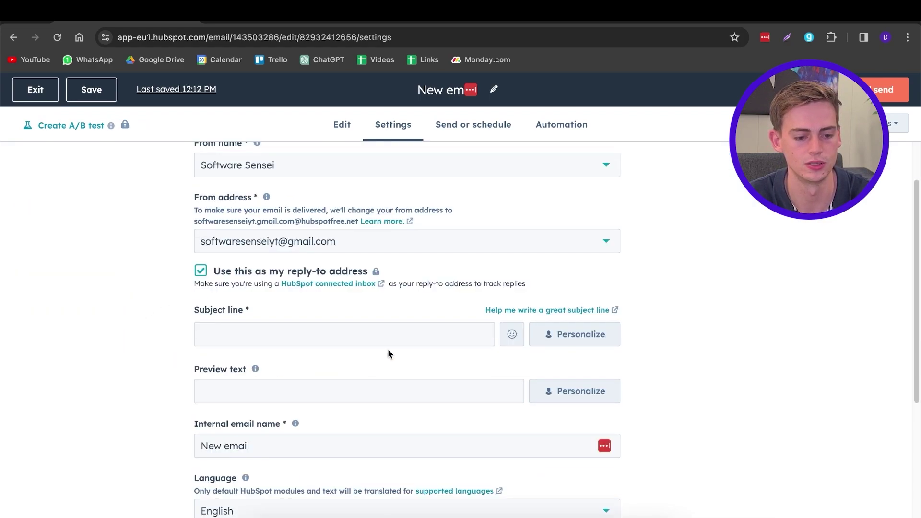
scroll(288, 333, down, 5)
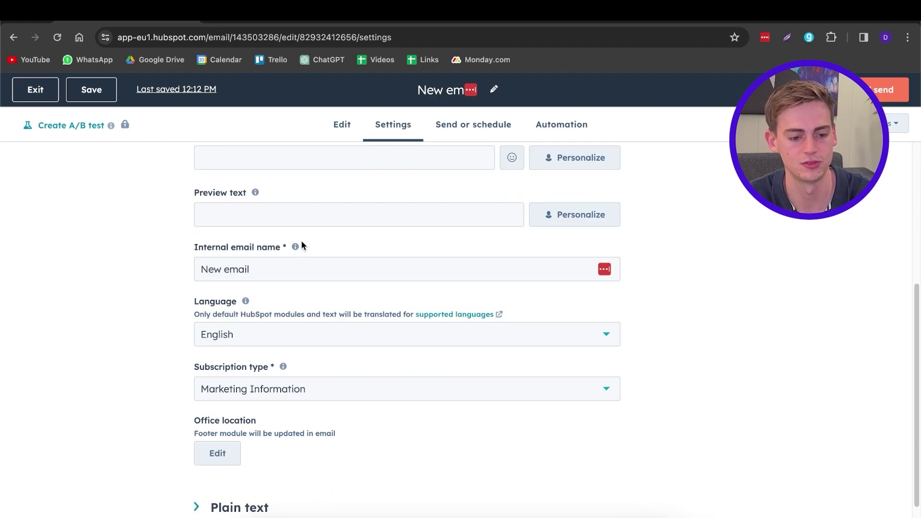
scroll(337, 281, down, 1)
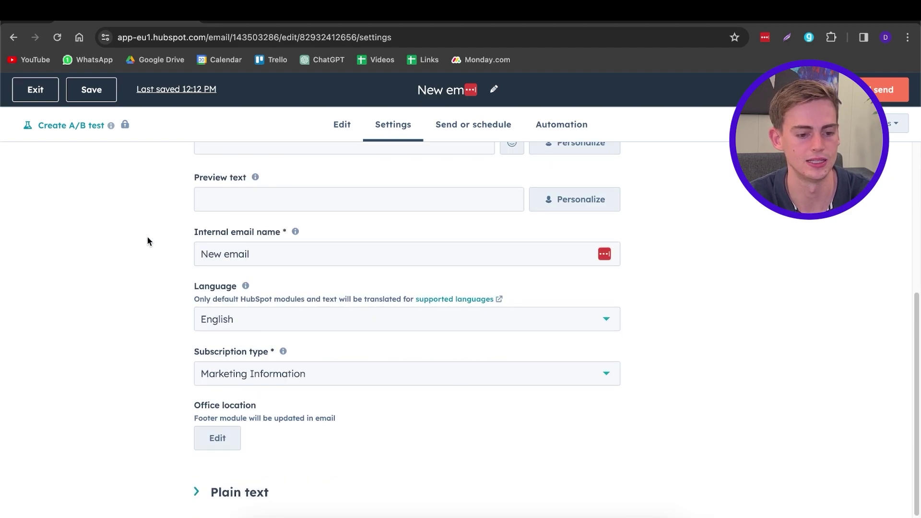
scroll(272, 250, down, 1)
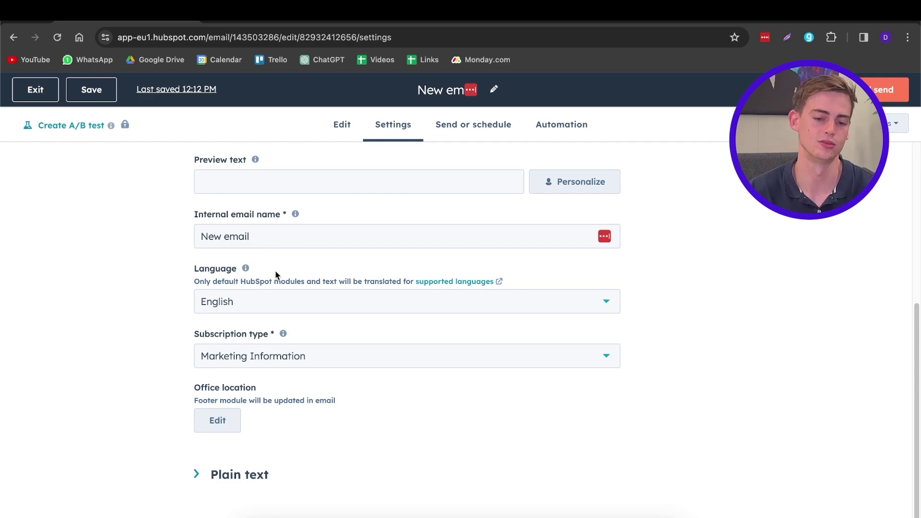
click(35, 90)
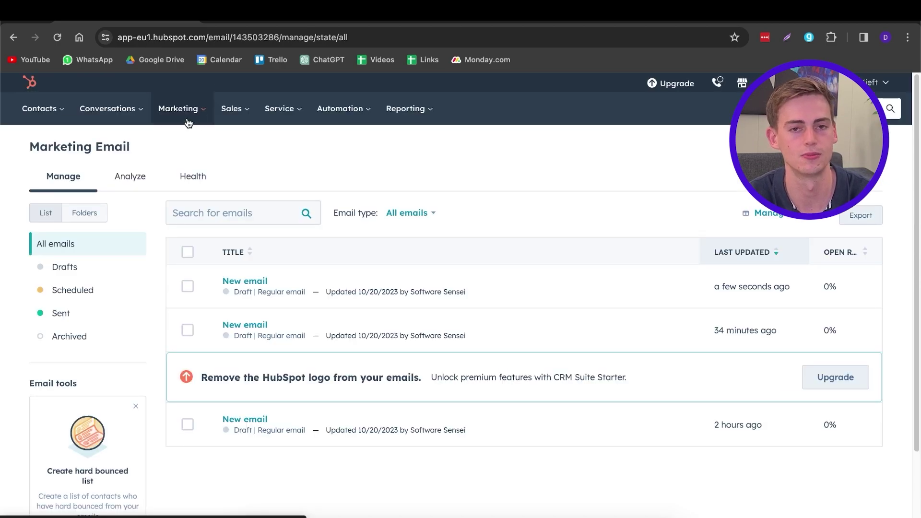
Go to the marketing landing pages and create a landing page named "test".
click(186, 115)
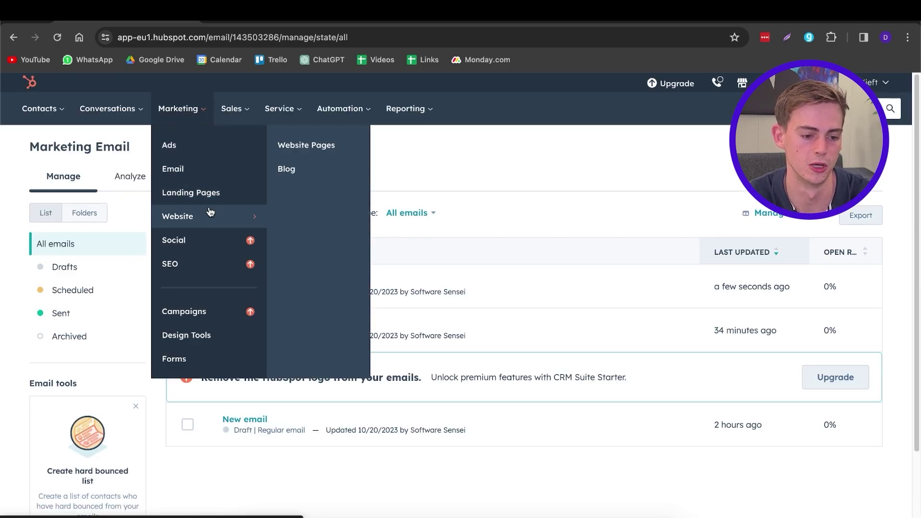
click(168, 194)
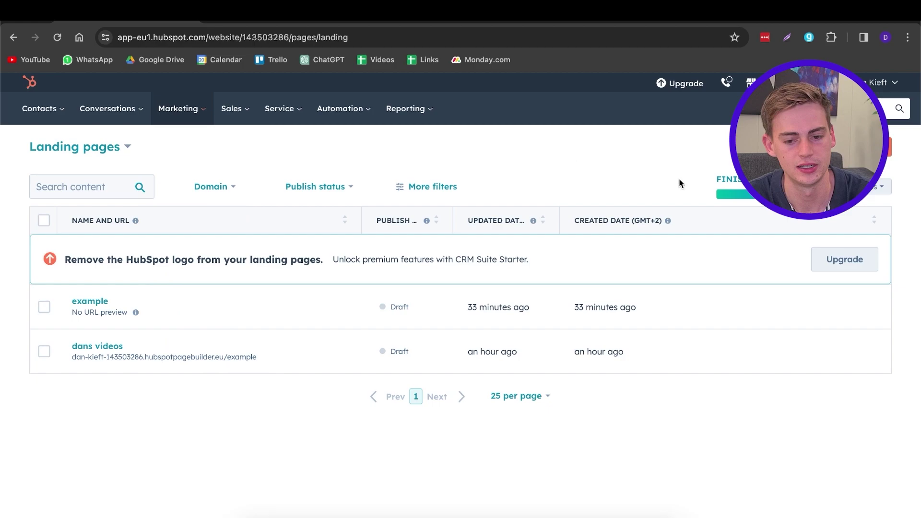
click(866, 187)
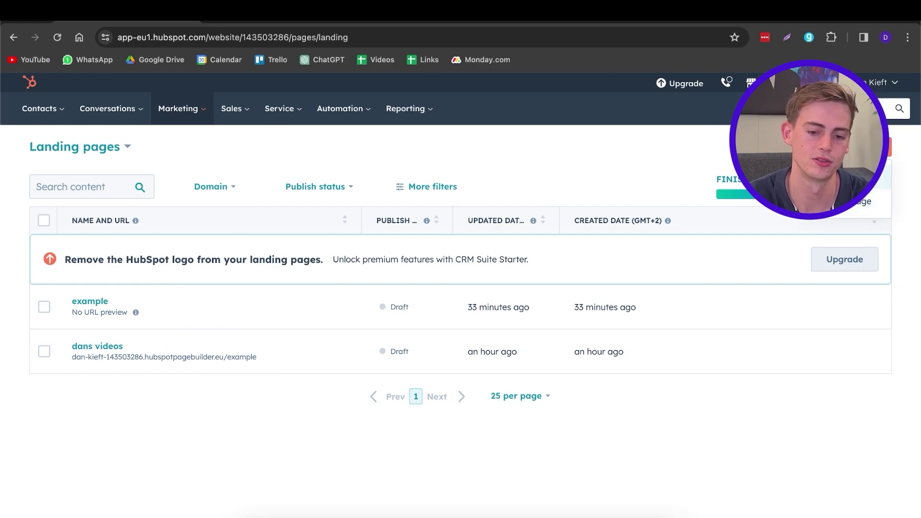
click(857, 201)
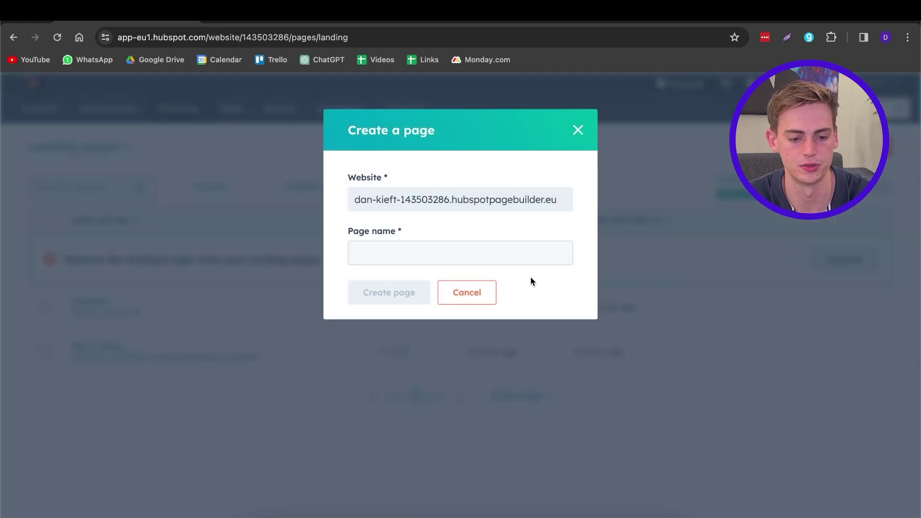
click(441, 255)
text(Test)
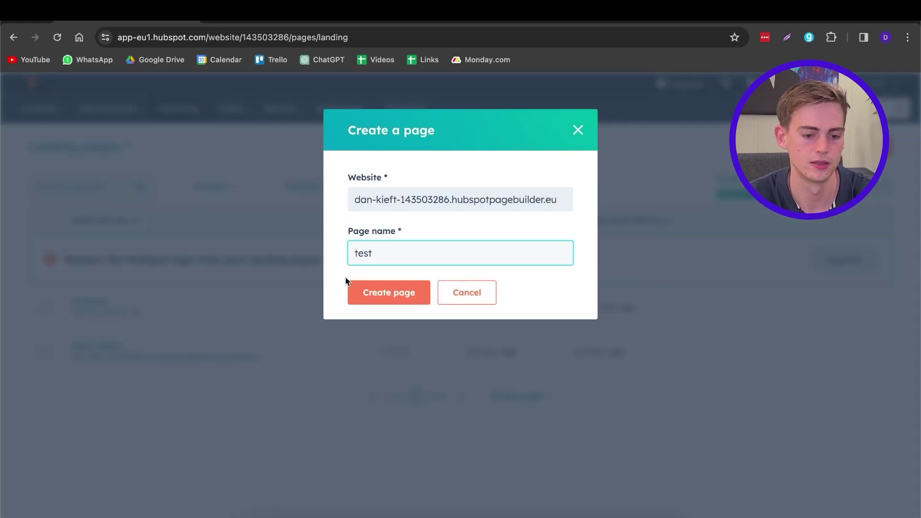
click(389, 293)
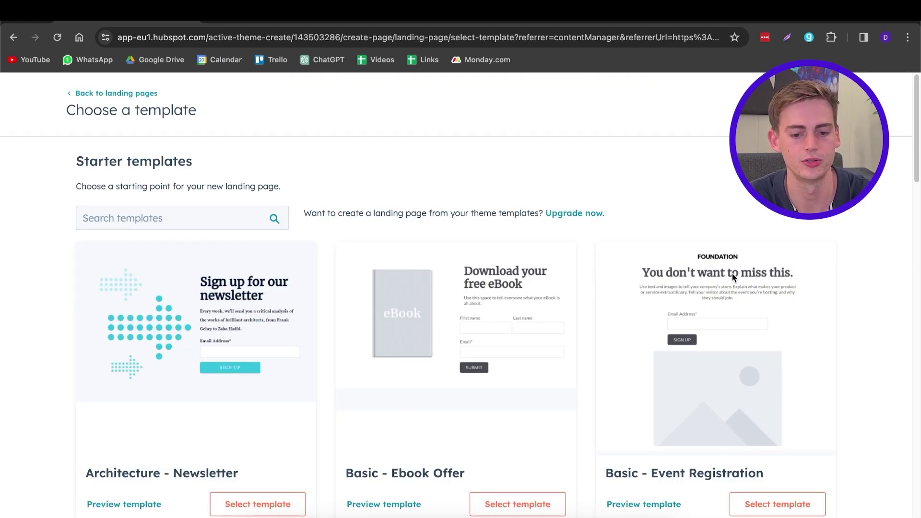
Browse the starter templates and choose the Architecture - Newsletter template for the landing page.
scroll(219, 405, down, 1)
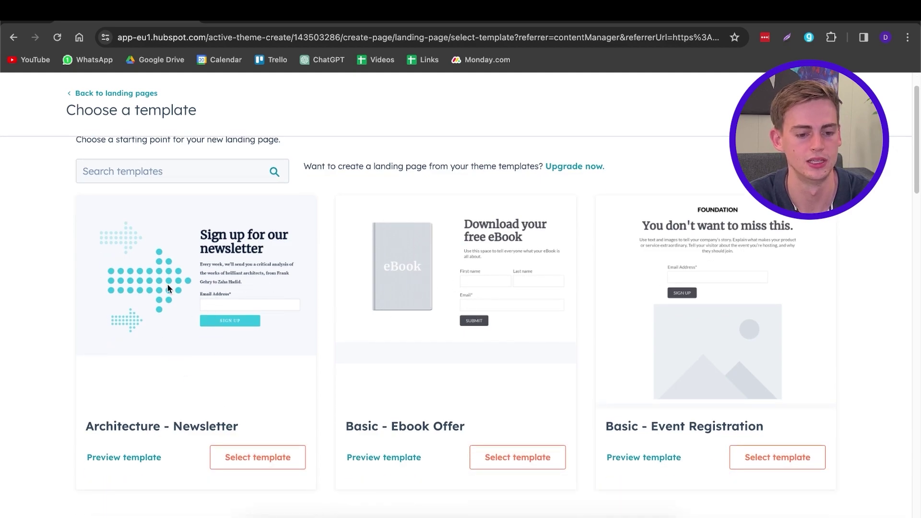
scroll(230, 308, down, 1)
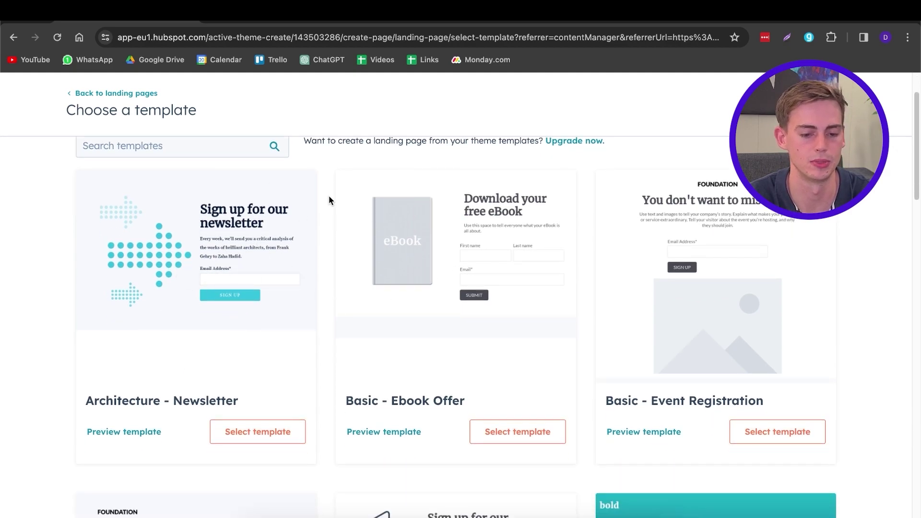
scroll(738, 300, down, 5)
scroll(738, 300, down, 4)
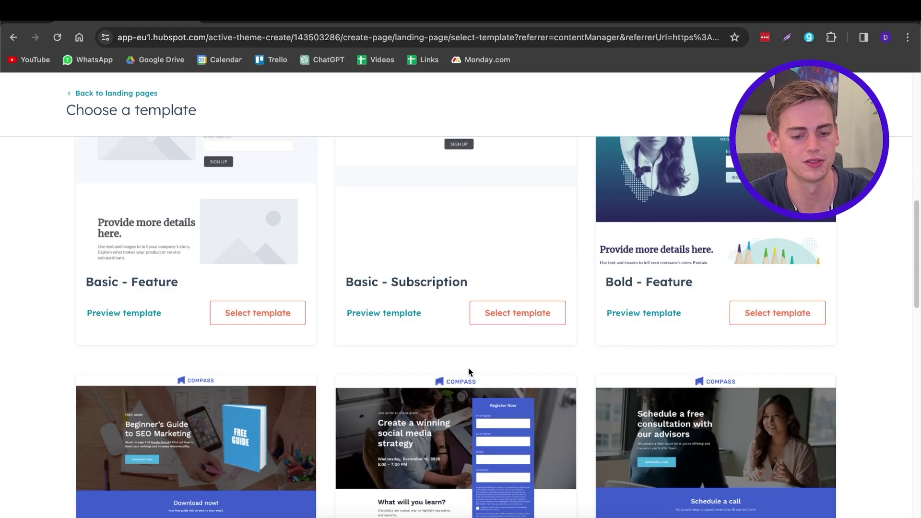
scroll(208, 389, up, 7)
click(250, 317)
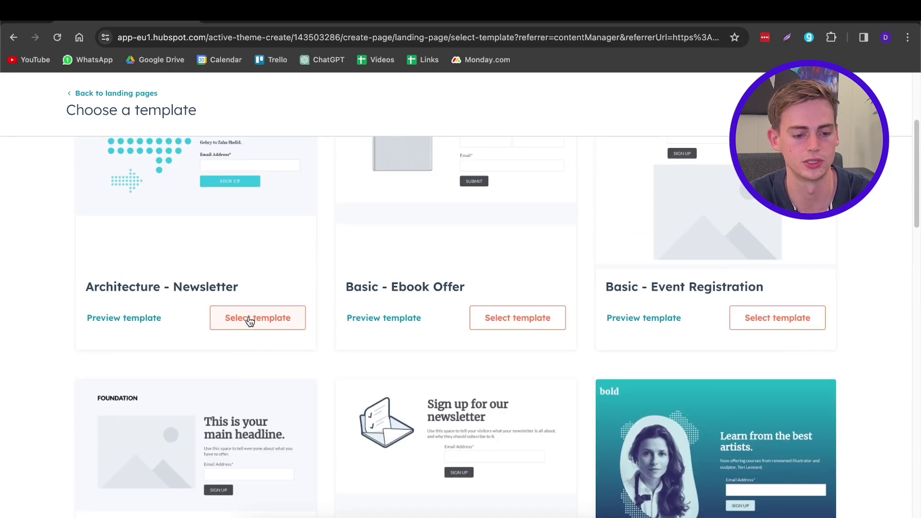
Inspect the landing page's rich text and arrow image modules, then select the headline text and open its advanced text options.
scroll(420, 258, down, 2)
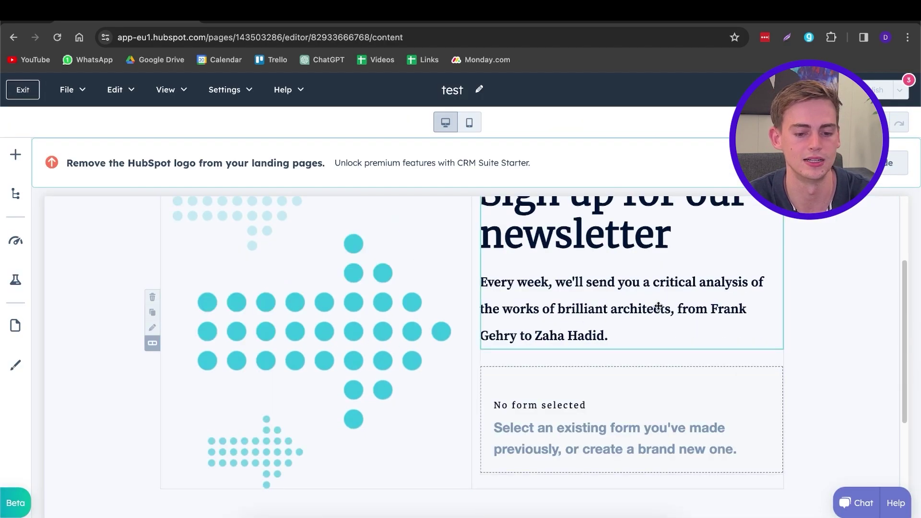
click(613, 378)
click(645, 295)
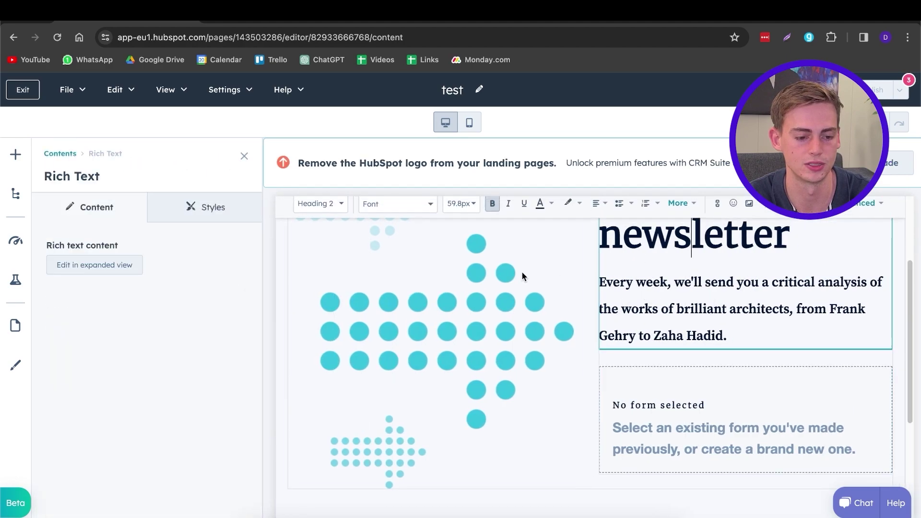
click(341, 301)
click(672, 287)
click(481, 312)
scroll(482, 336, up, 3)
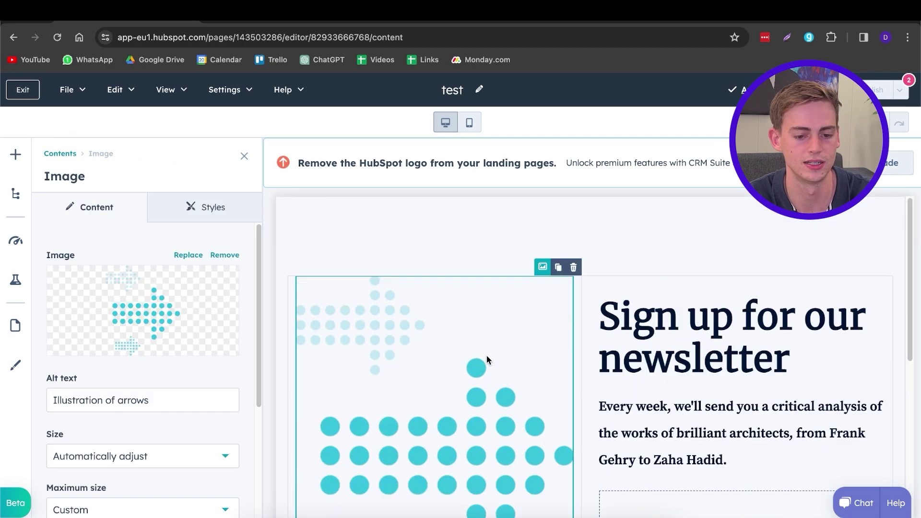
click(791, 360)
drag(803, 367, 621, 318)
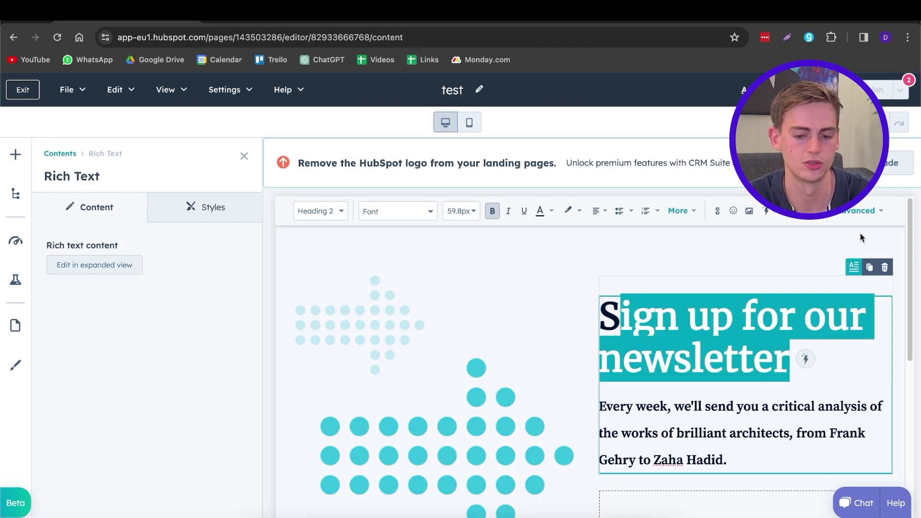
click(851, 214)
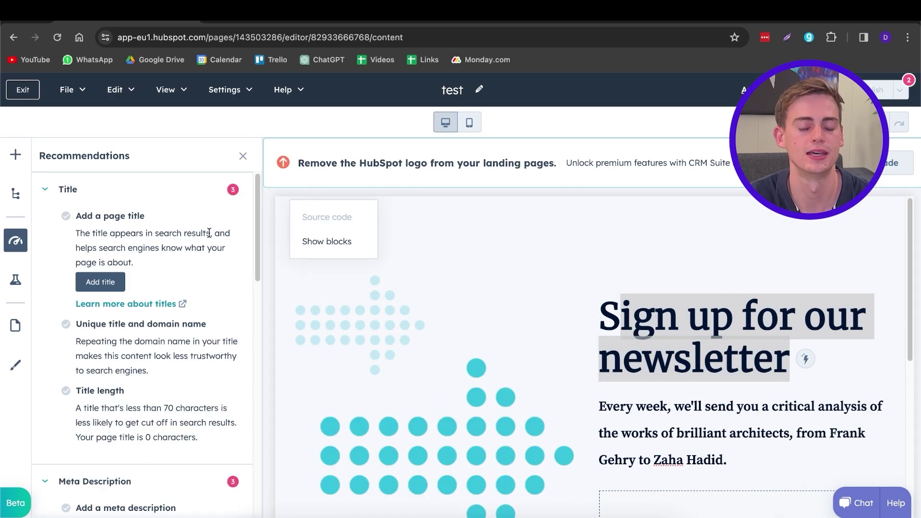
Review the landing page's optimization recommendations for the title and meta description, then leave the page editor.
scroll(137, 283, down, 1)
scroll(136, 283, down, 3)
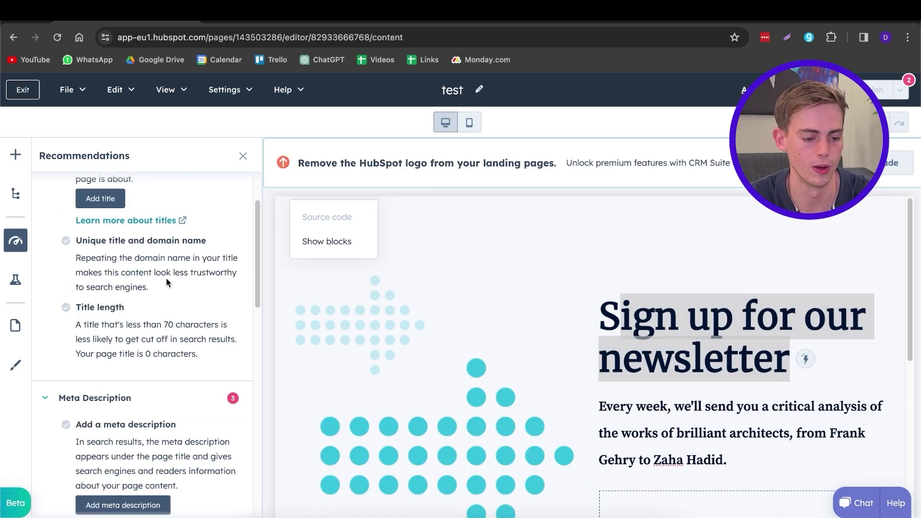
click(653, 254)
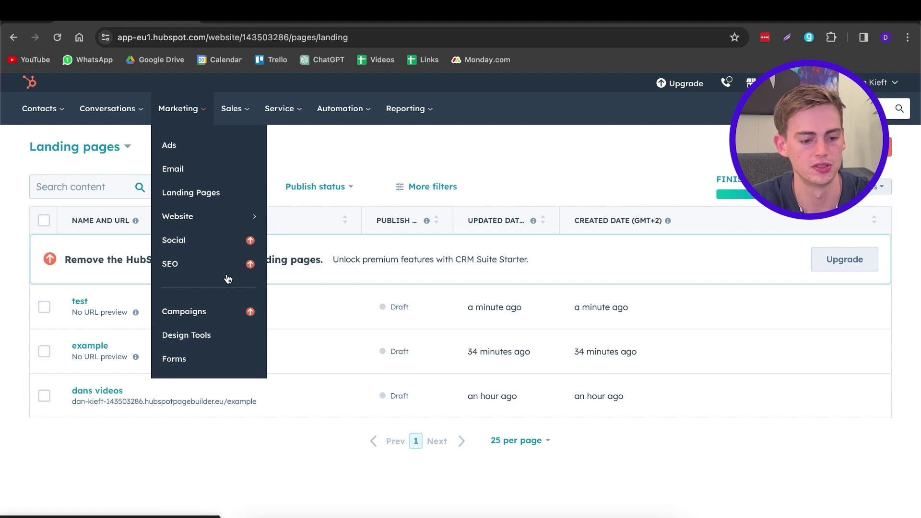
Go to the marketing forms and start creating a form of the Standalone page type.
click(181, 361)
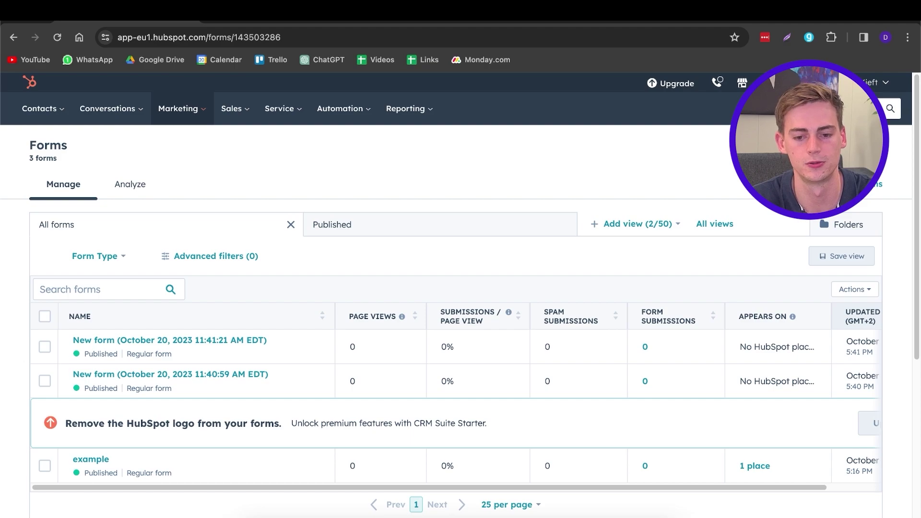
click(851, 145)
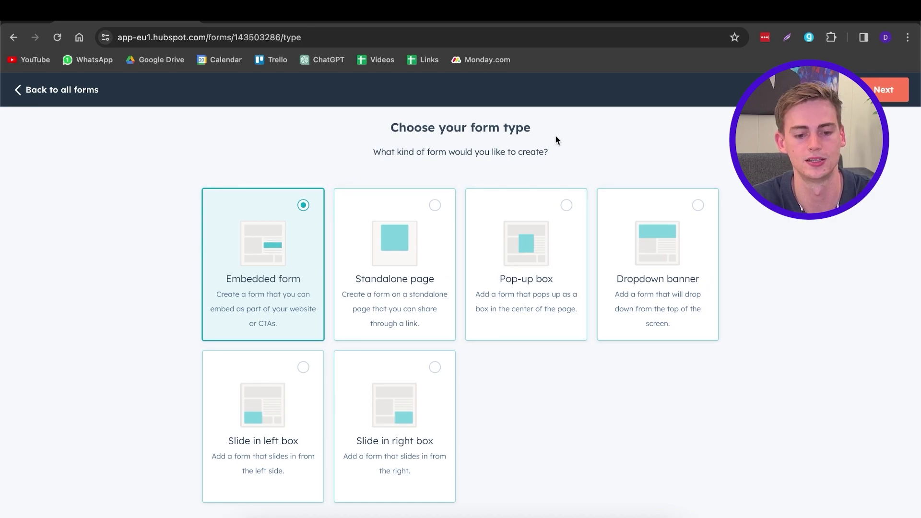
click(431, 277)
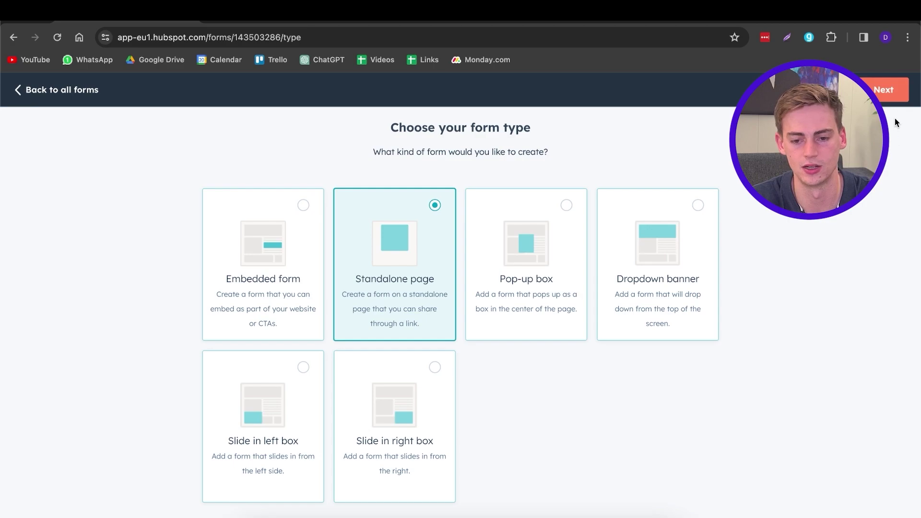
click(885, 91)
Select the Contact us template for the form and look through its preview.
scroll(159, 221, down, 2)
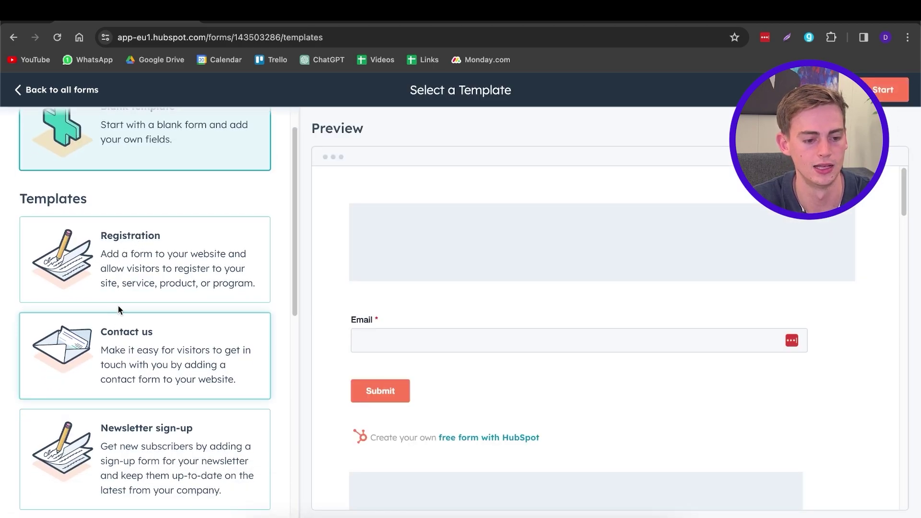
click(120, 350)
scroll(368, 315, down, 2)
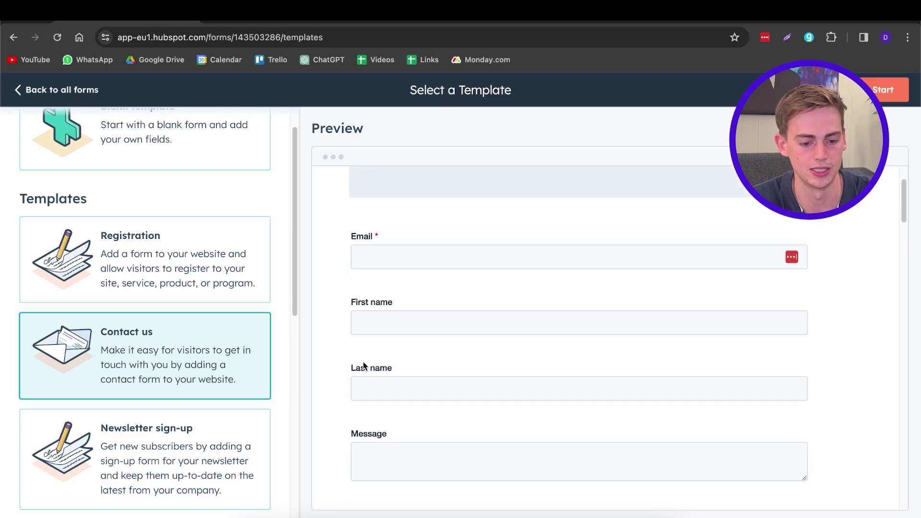
Choose the Blank template for the form instead of Contact us and start editing it.
scroll(202, 379, up, 1)
click(150, 179)
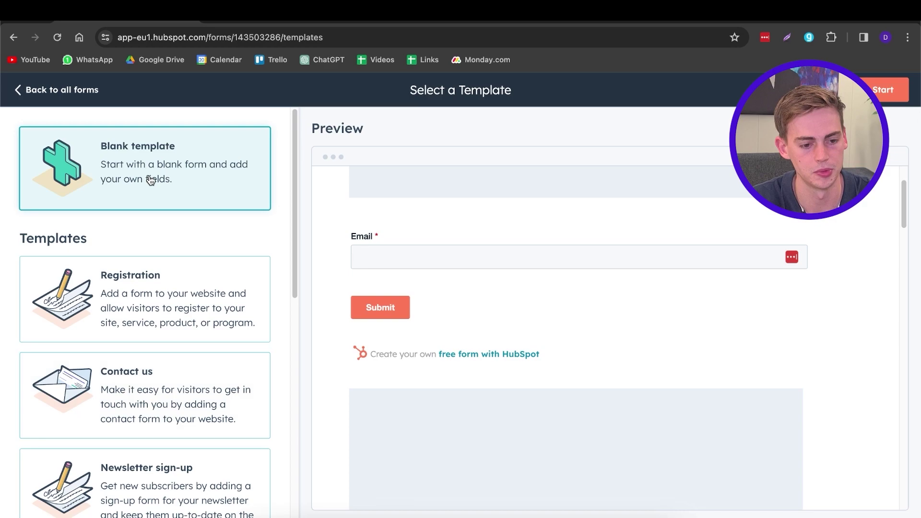
click(884, 90)
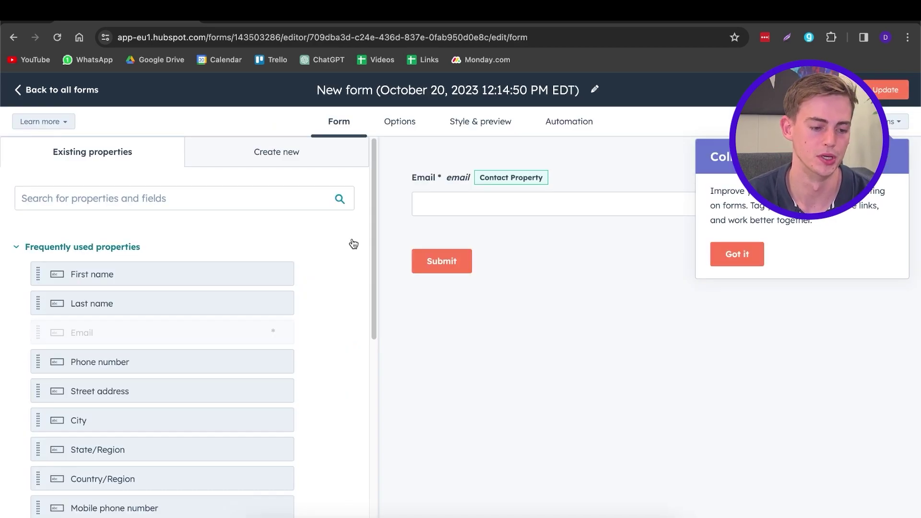
Add First name and Last name fields above the form's Email field, and Phone number and Date of birth fields below it.
drag(164, 273, 427, 164)
drag(154, 299, 403, 235)
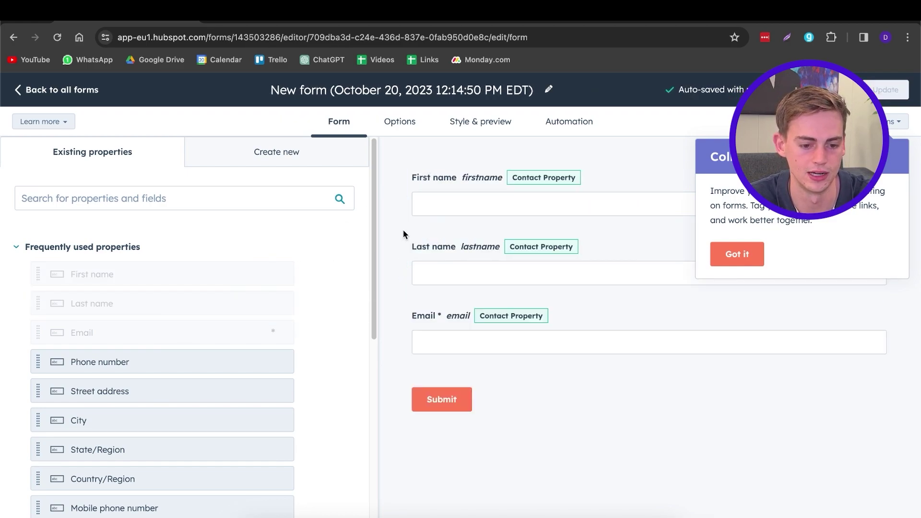
scroll(192, 302, down, 3)
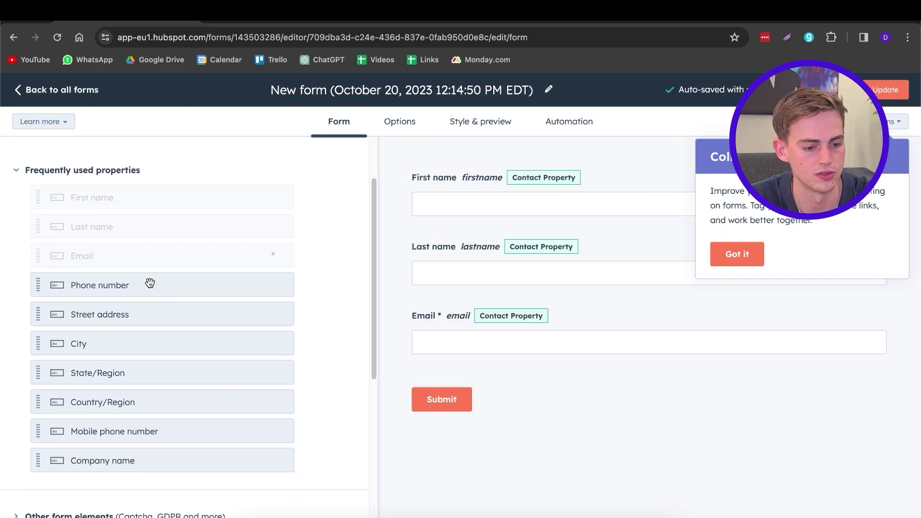
drag(149, 283, 412, 376)
scroll(153, 305, down, 10)
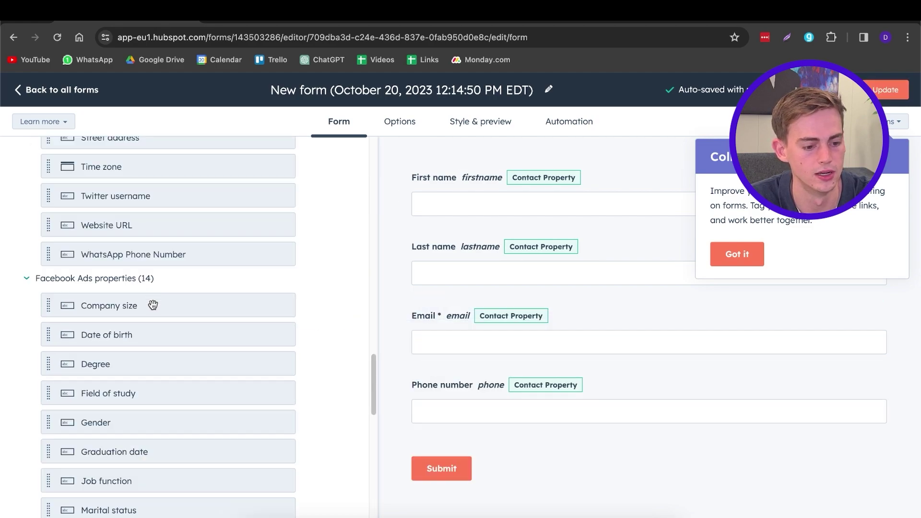
drag(115, 348, 423, 437)
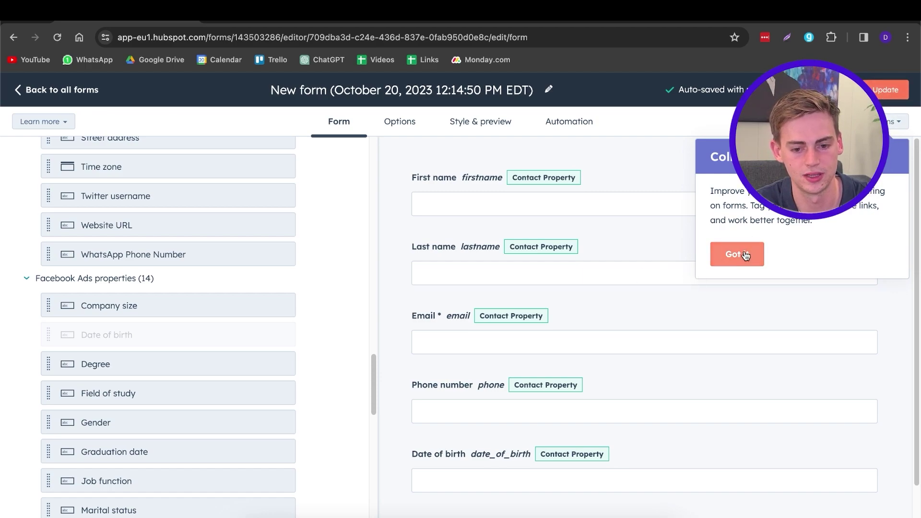
Publish the updated form and look at its embed code and share link options.
click(886, 90)
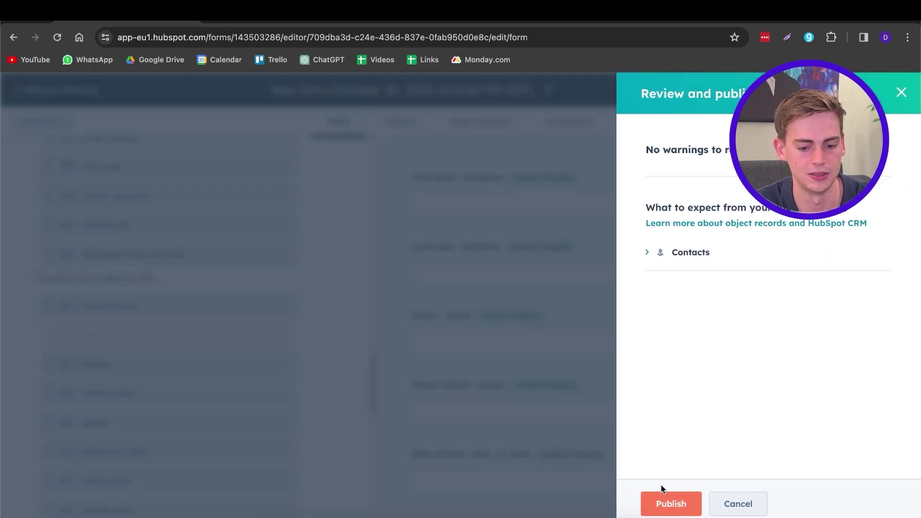
click(667, 501)
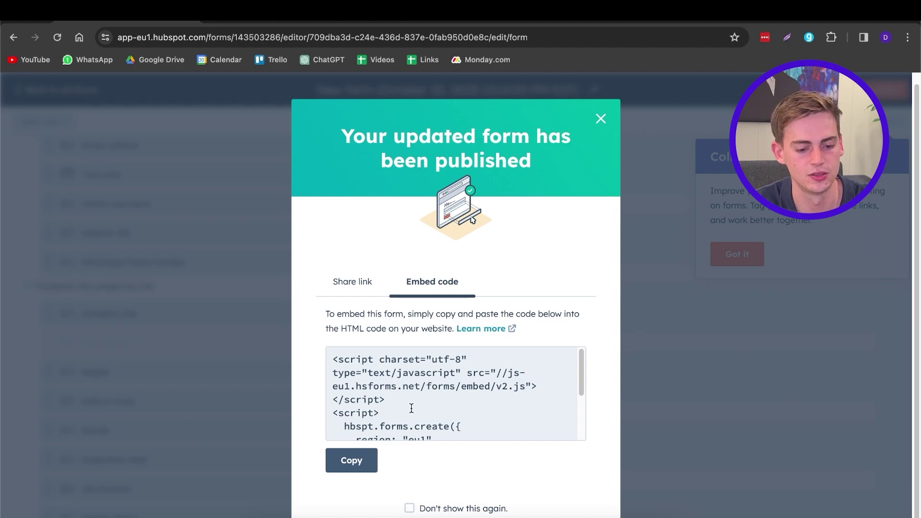
click(375, 398)
click(393, 329)
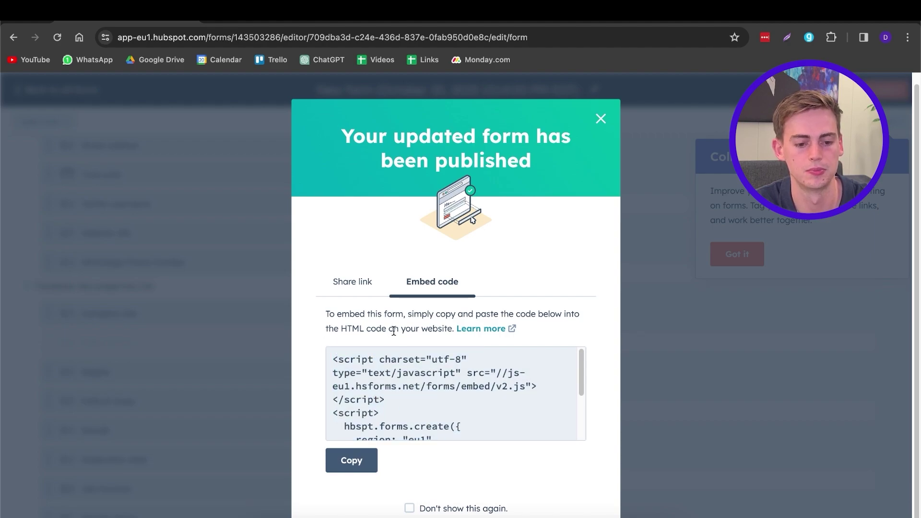
click(350, 282)
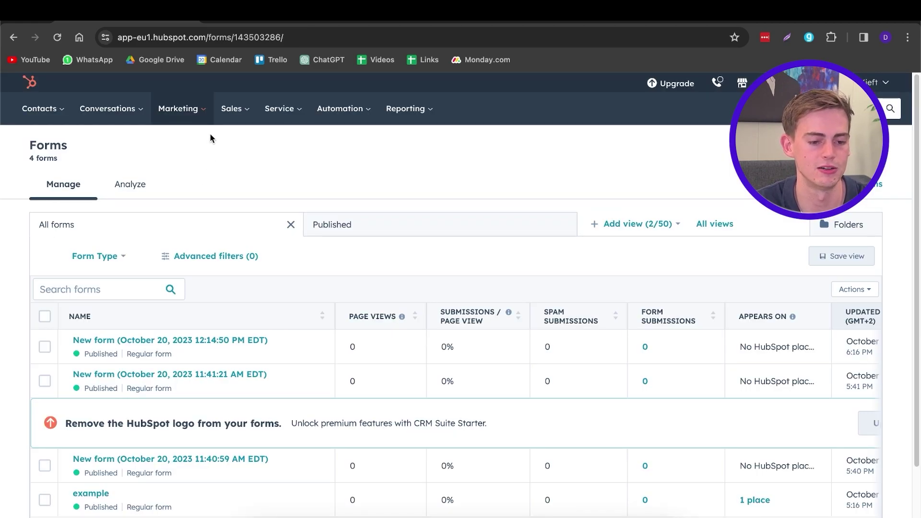
Go to the sales deals board, open the pipeline settings for editing and review the Sales Pipeline's stages.
click(231, 109)
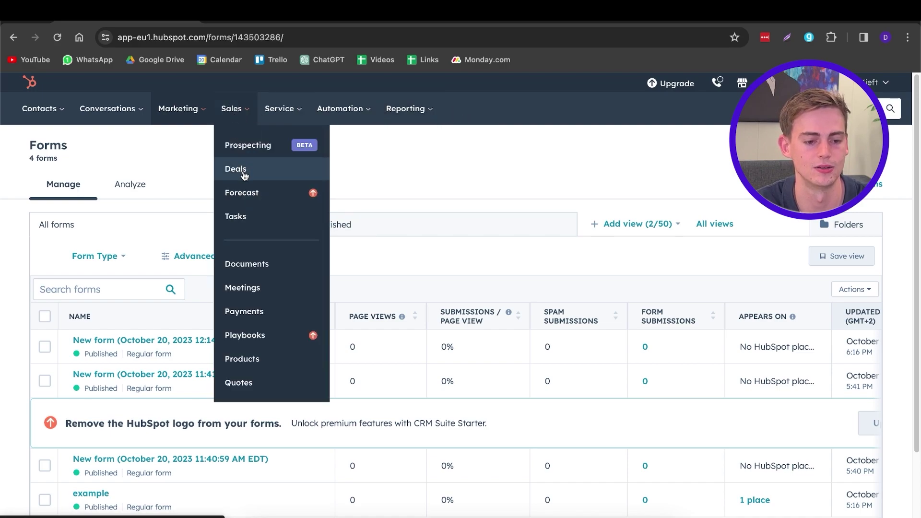
click(244, 172)
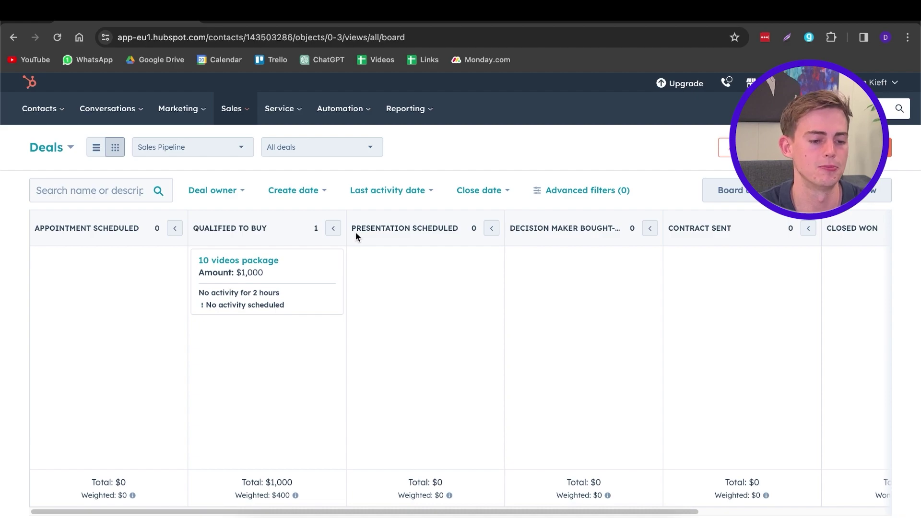
click(173, 151)
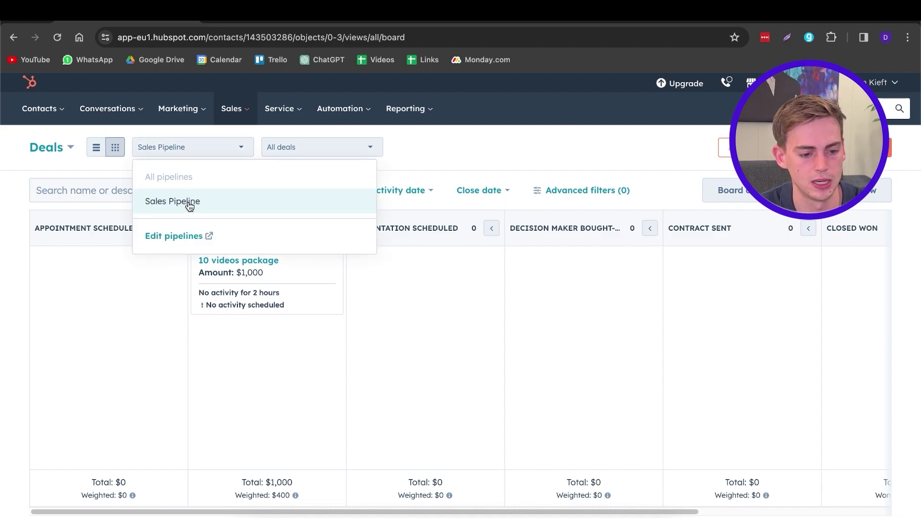
click(167, 236)
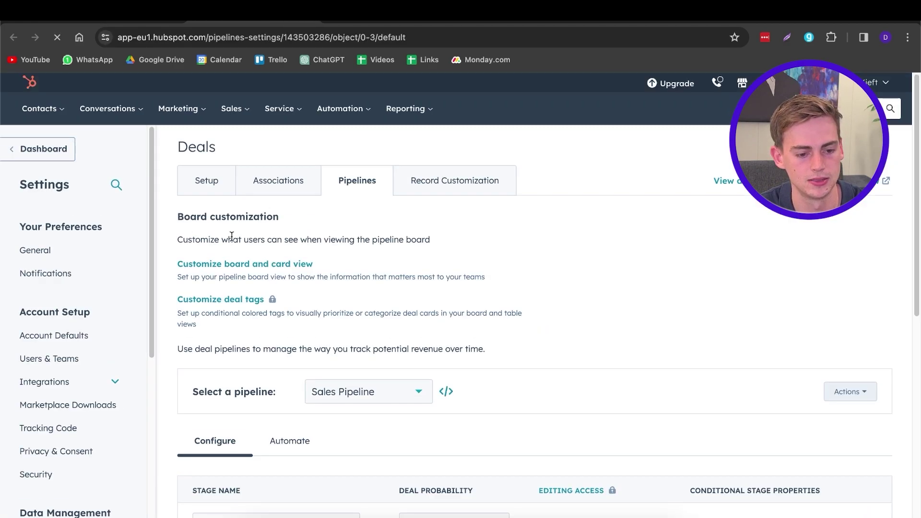
scroll(278, 224, down, 4)
scroll(278, 224, down, 2)
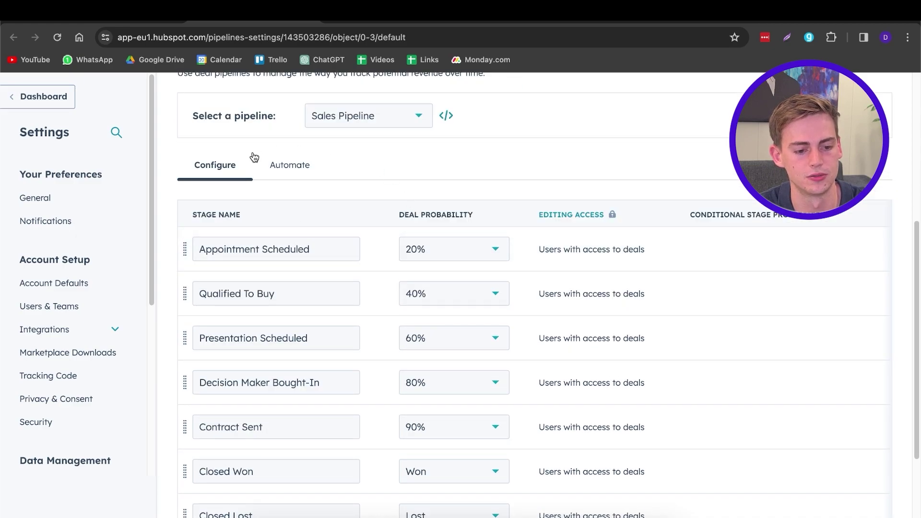
drag(257, 212, 196, 214)
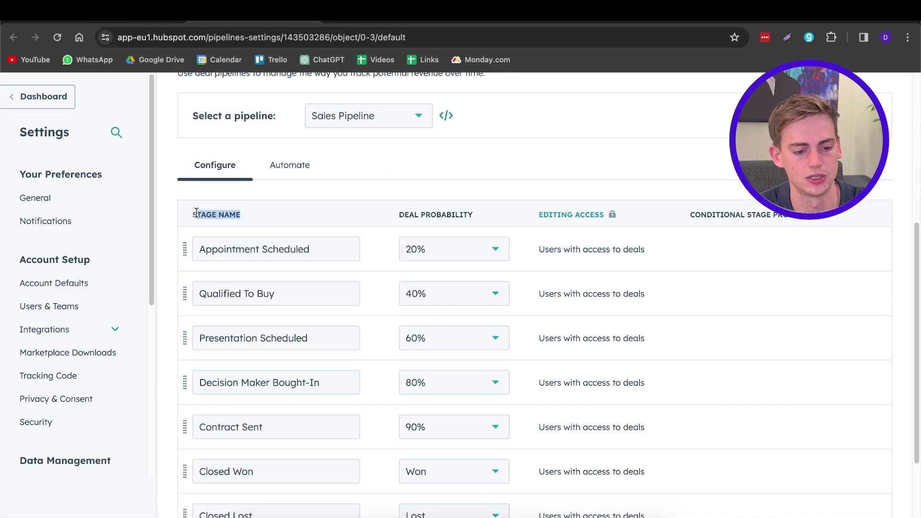
Rename the Appointment Scheduled stage to DM Sent, set its deal probability to 10% and save the pipeline.
click(250, 248)
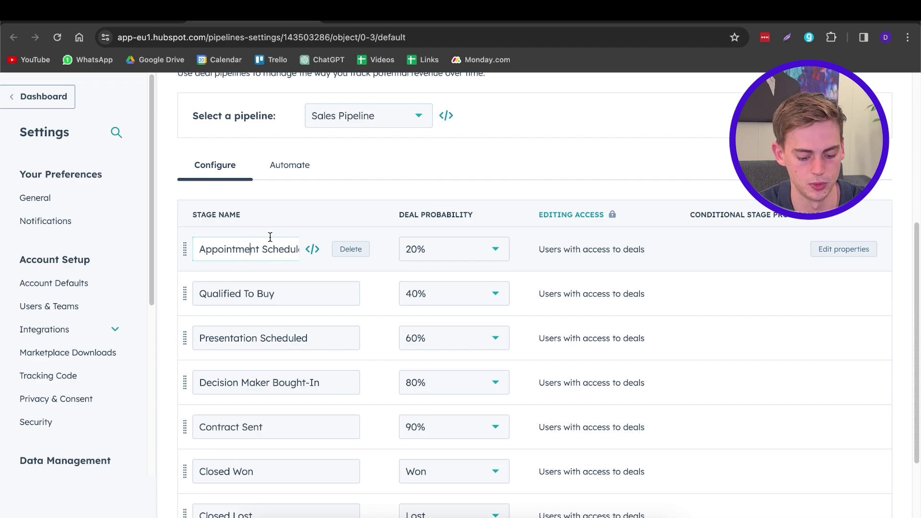
key(super+a)
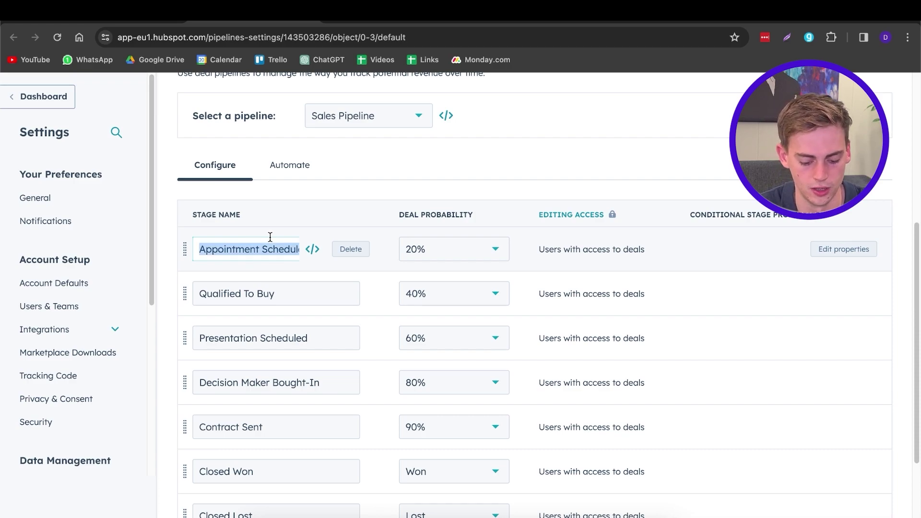
text(DM Sent)
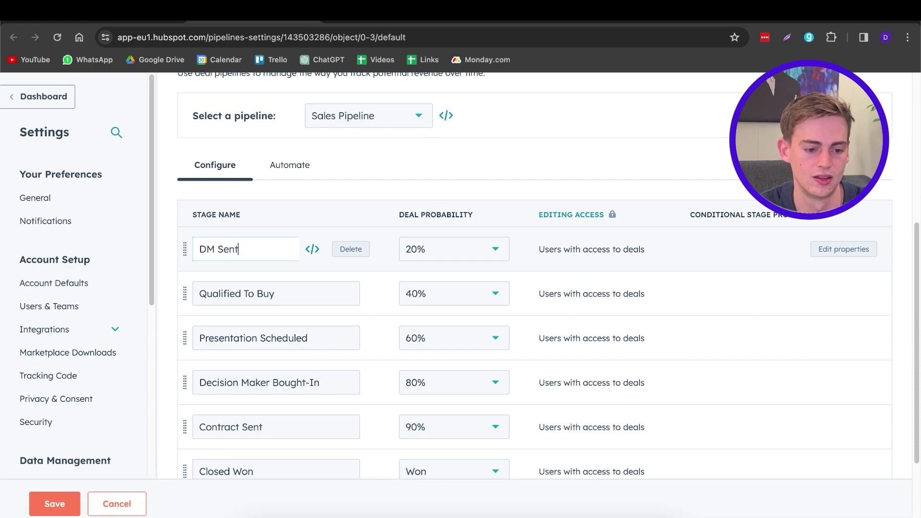
click(445, 250)
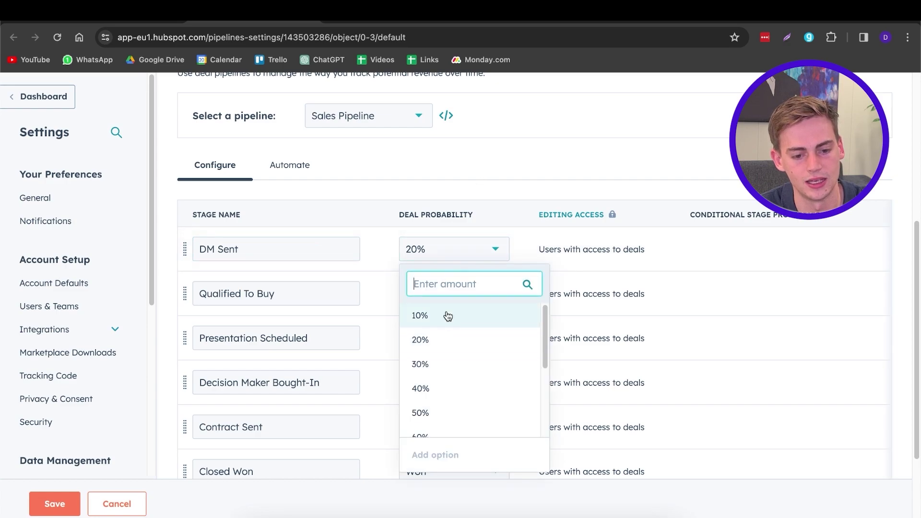
click(448, 316)
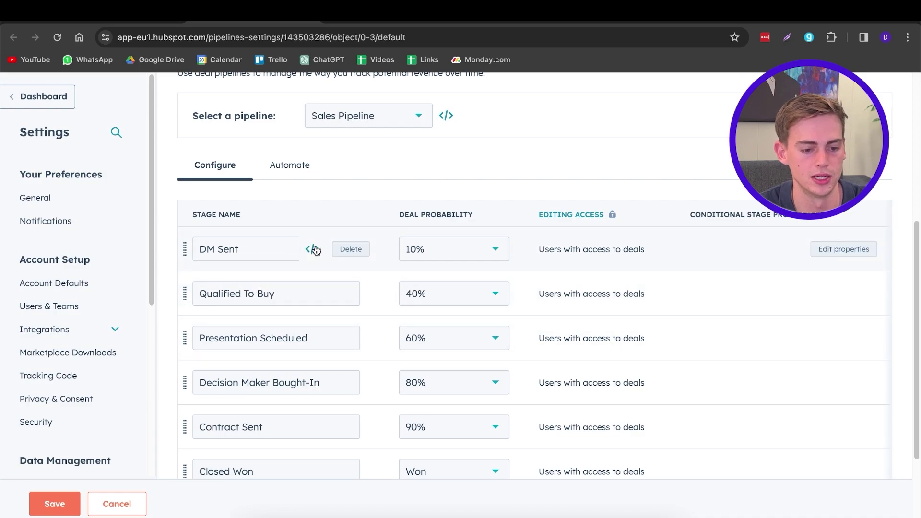
scroll(350, 253, up, 1)
scroll(326, 258, up, 1)
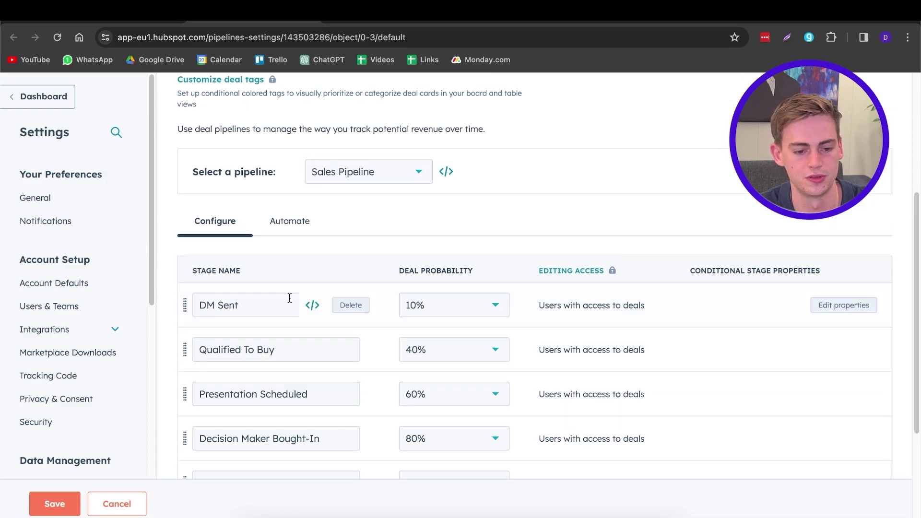
scroll(302, 271, down, 3)
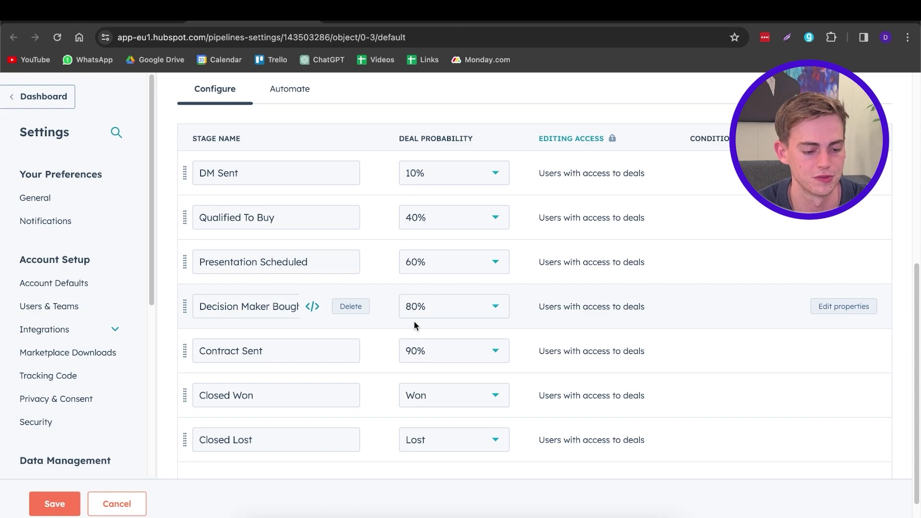
click(68, 502)
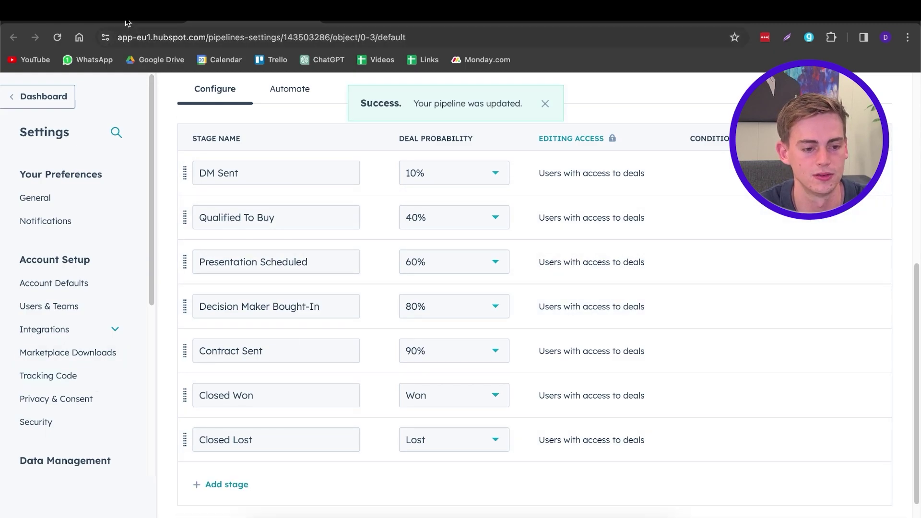
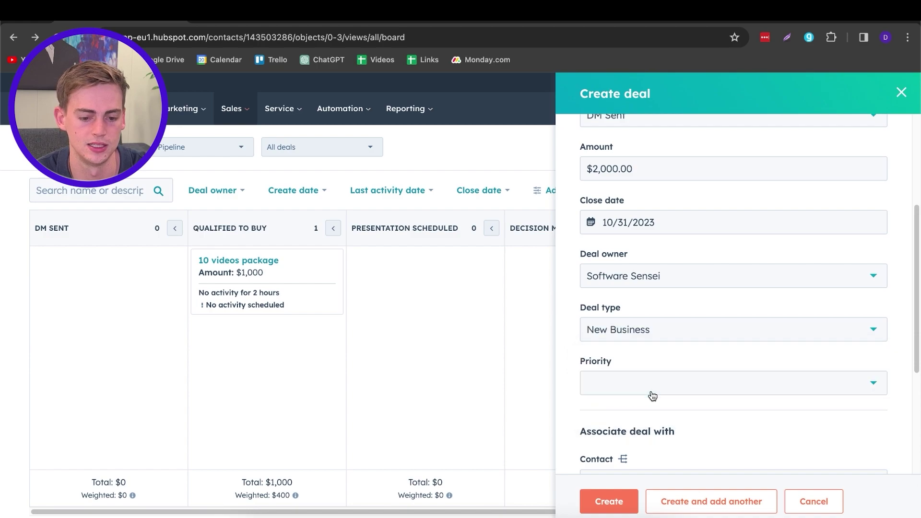
Set the new deal's priority to Medium.
scroll(670, 370, down, 1)
click(648, 348)
click(638, 431)
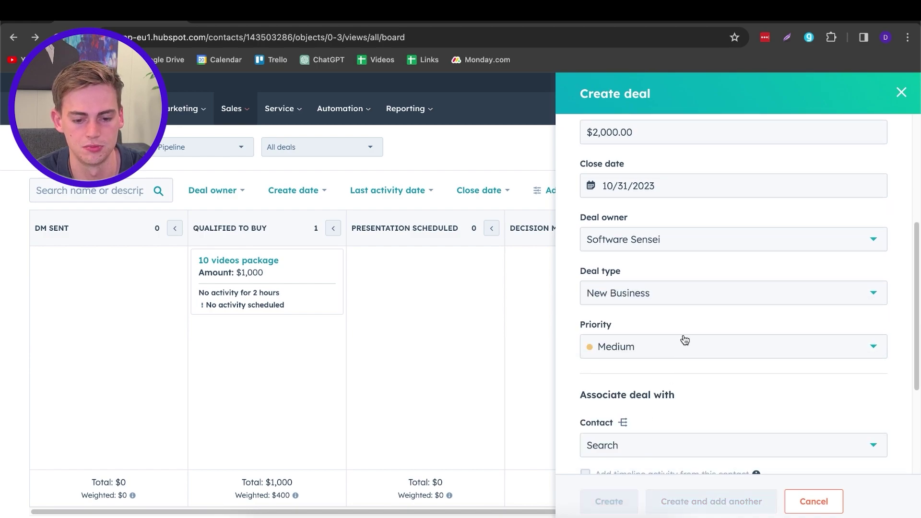
Search the contacts for "example" and associate the third example contact with the new deal.
scroll(680, 339, down, 4)
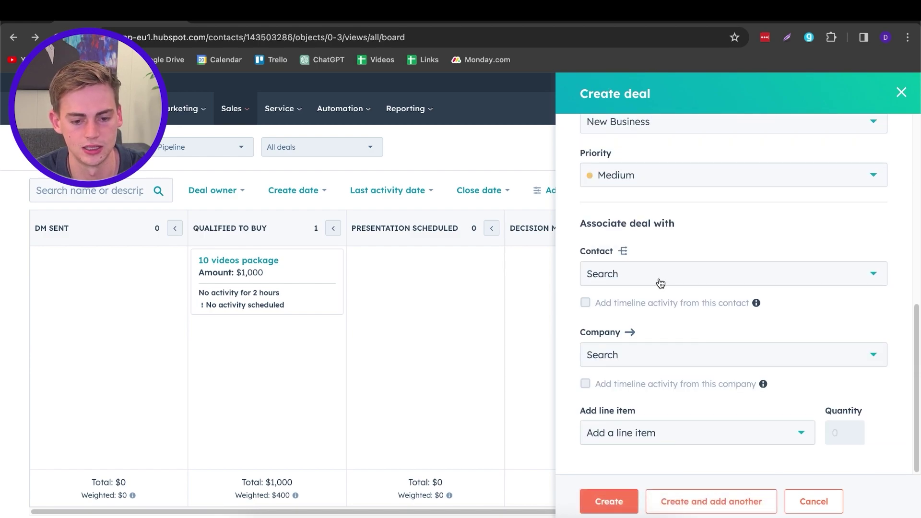
click(621, 283)
text(exampl)
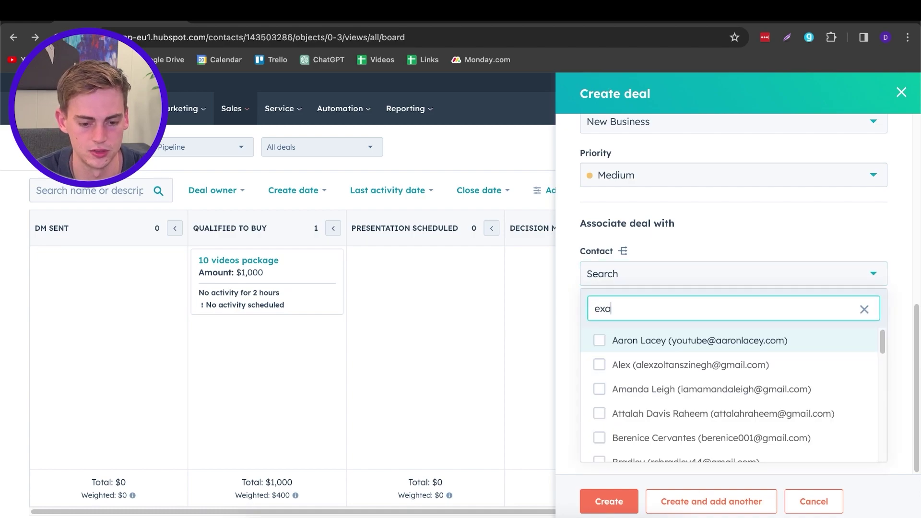
click(622, 391)
click(781, 224)
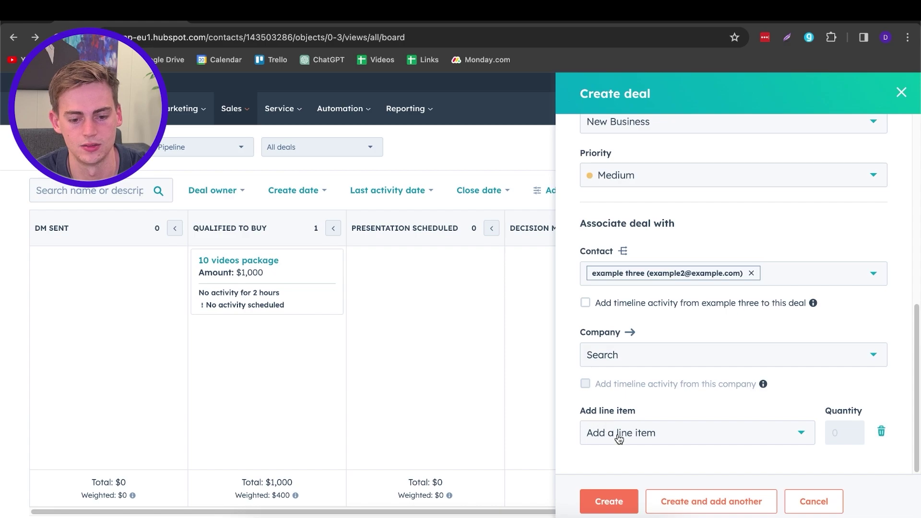
Go to the product library from the deal's line item choices and start creating a product.
click(633, 435)
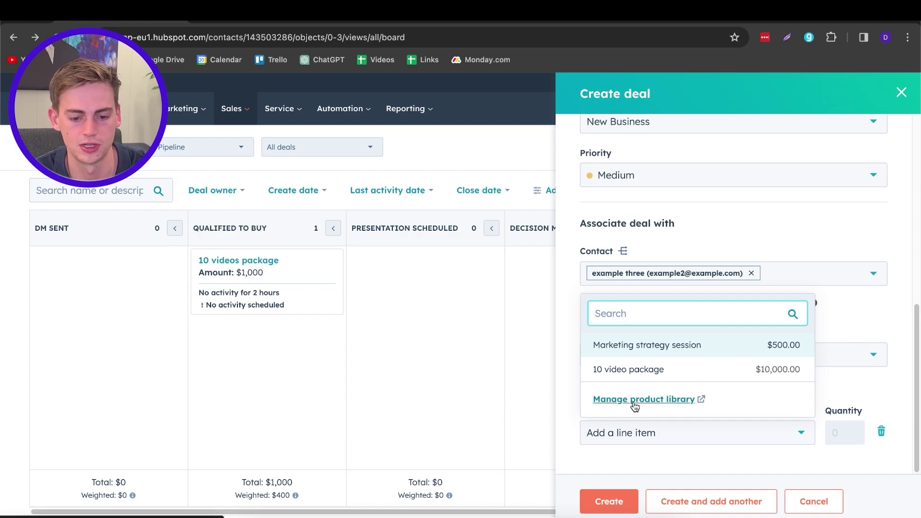
click(619, 402)
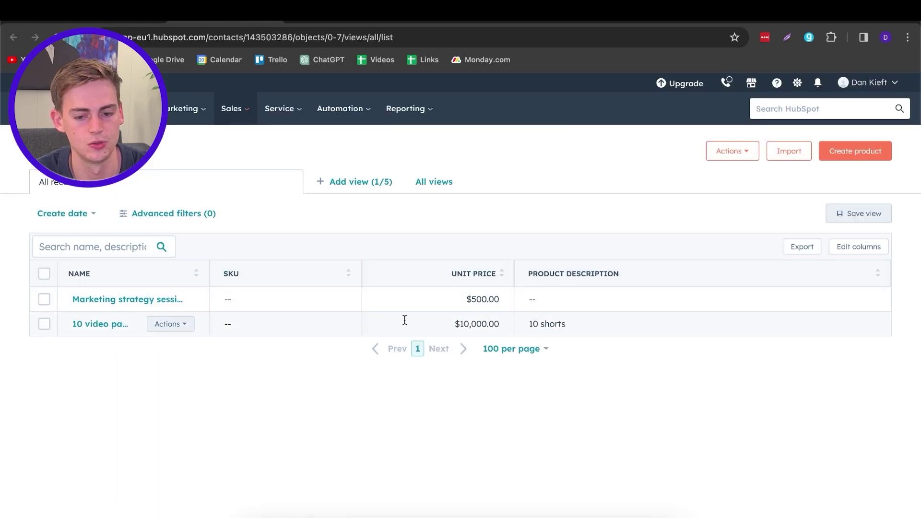
click(861, 158)
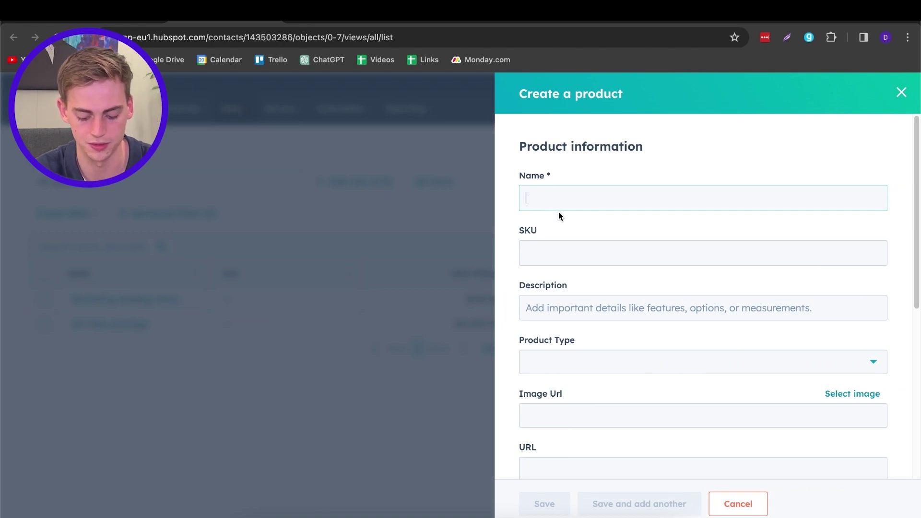
Name the new product "edited youtube video" and set its product type to Service.
text(edited yo)
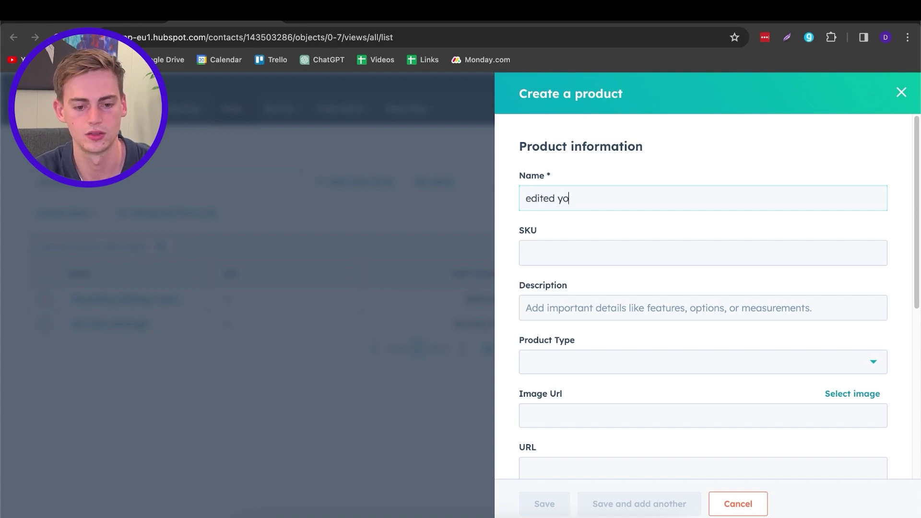
text(utube video)
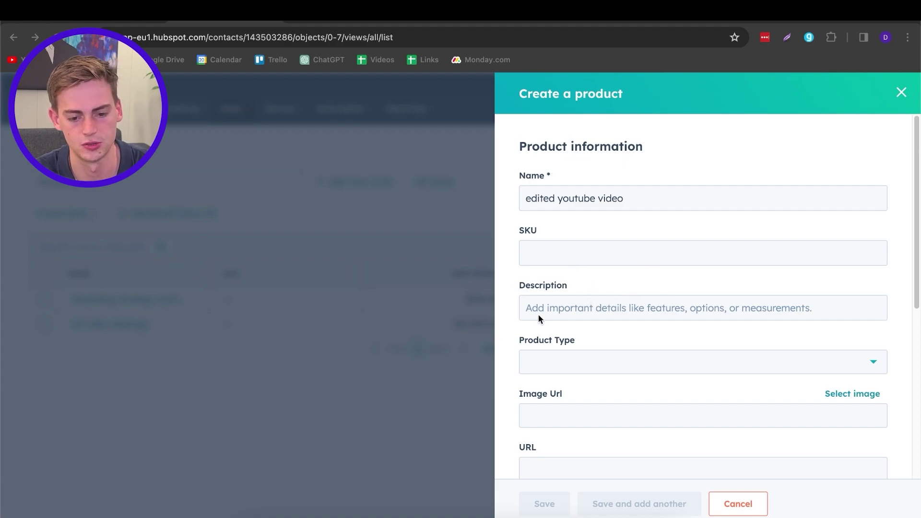
key(Tab)
click(569, 368)
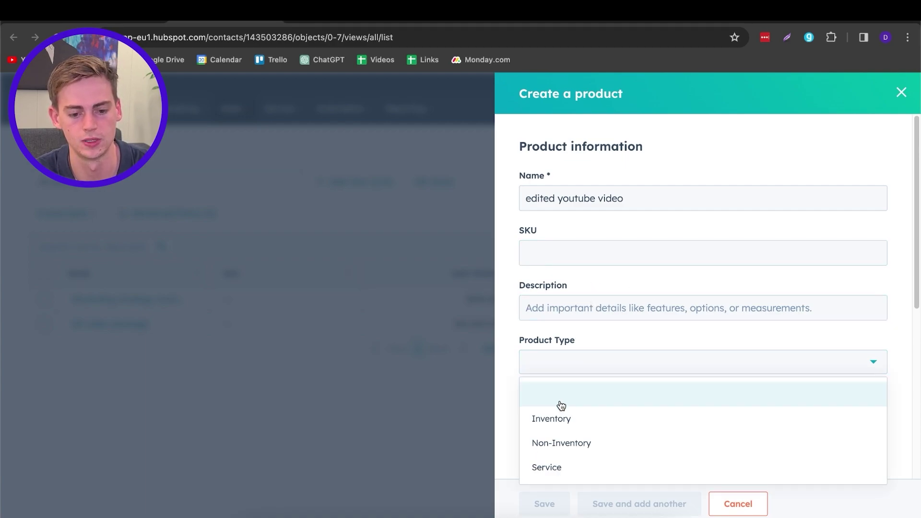
click(568, 471)
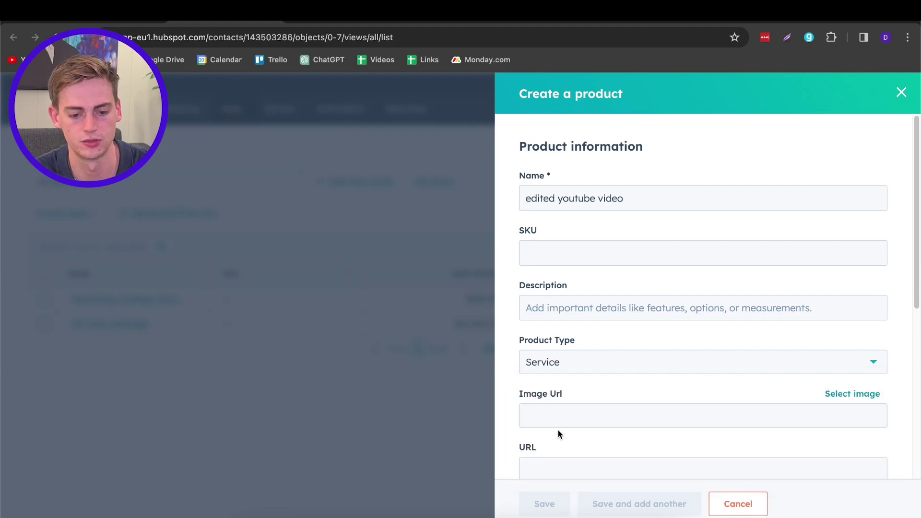
Set the product's unit price to $2,000 and unit cost to $200, and save the product.
scroll(564, 417, down, 1)
click(551, 381)
scroll(593, 400, down, 1)
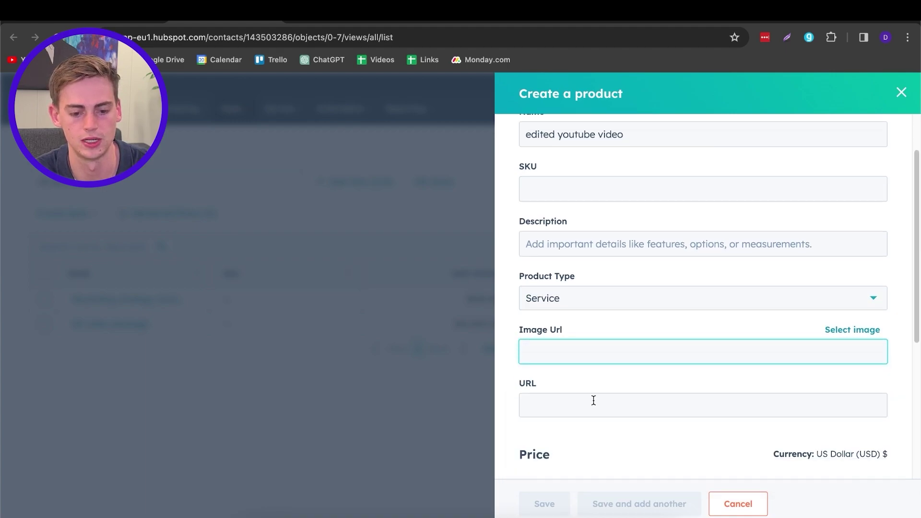
scroll(546, 398, down, 5)
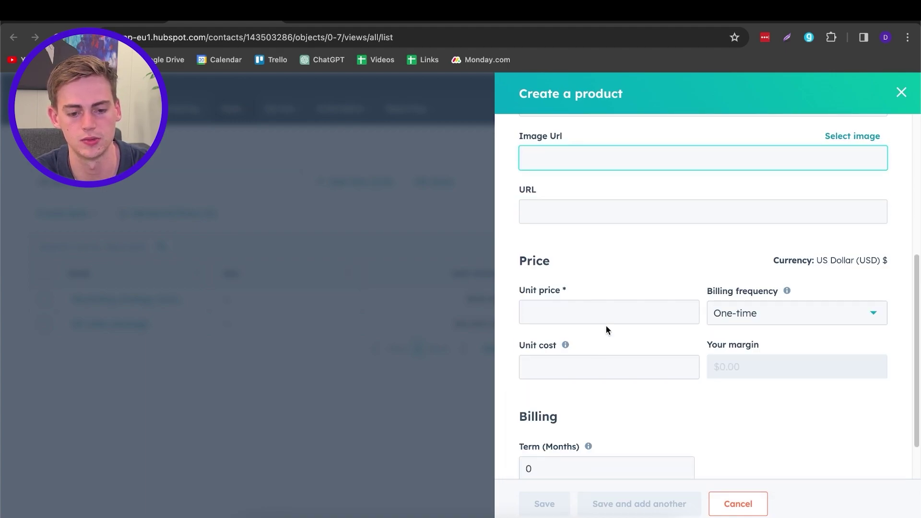
scroll(606, 328, down, 2)
click(578, 258)
text(2000)
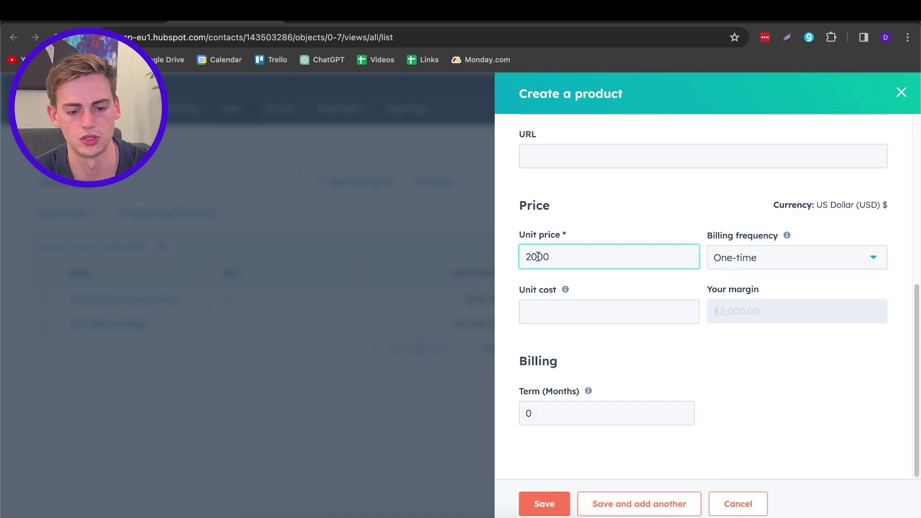
click(552, 310)
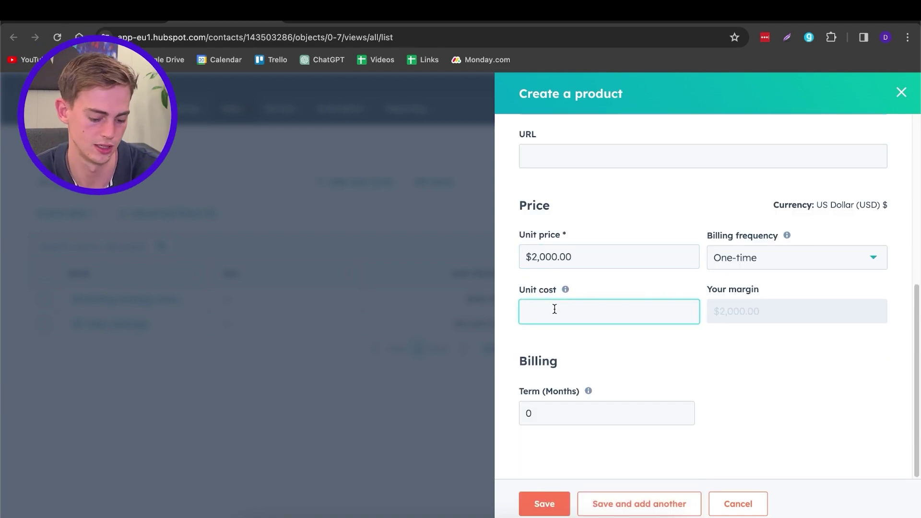
text(200)
click(604, 353)
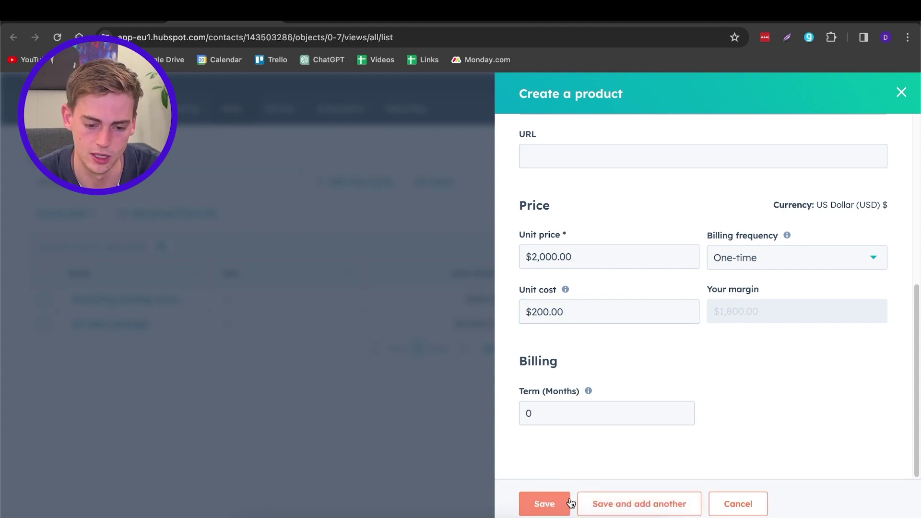
click(547, 508)
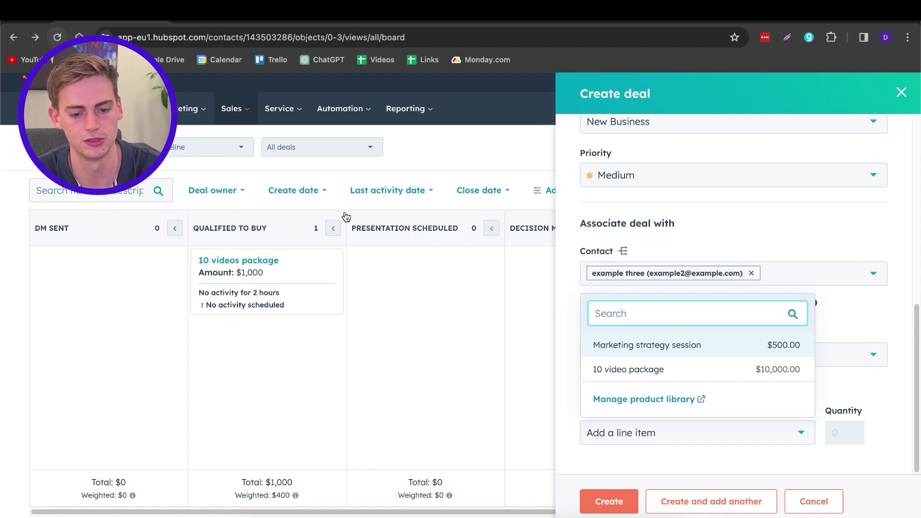
Add the 10 video package to the new deal as a line item and create the deal.
scroll(648, 261, up, 8)
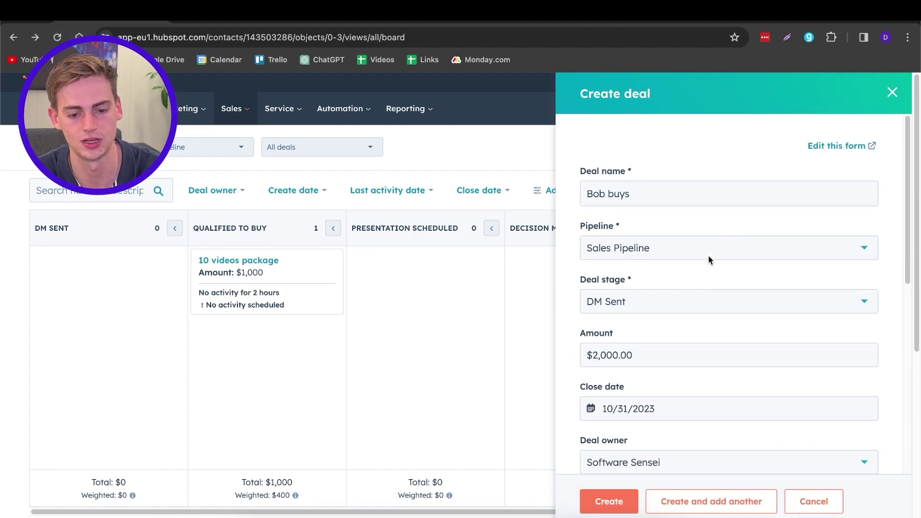
scroll(709, 260, down, 8)
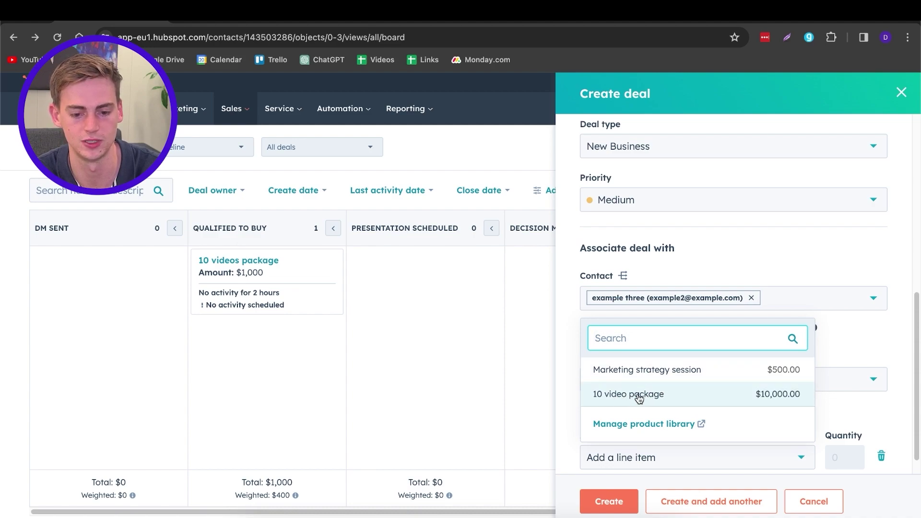
click(640, 398)
scroll(634, 374, up, 5)
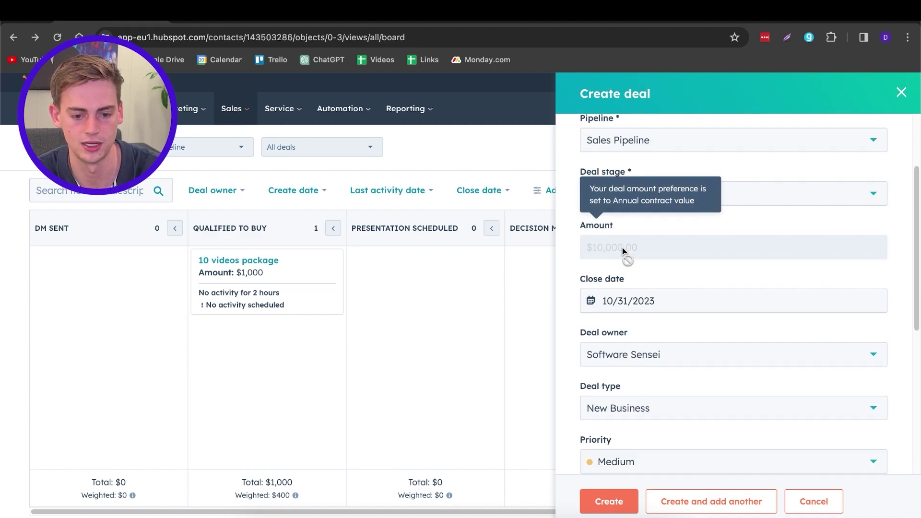
scroll(663, 298, down, 3)
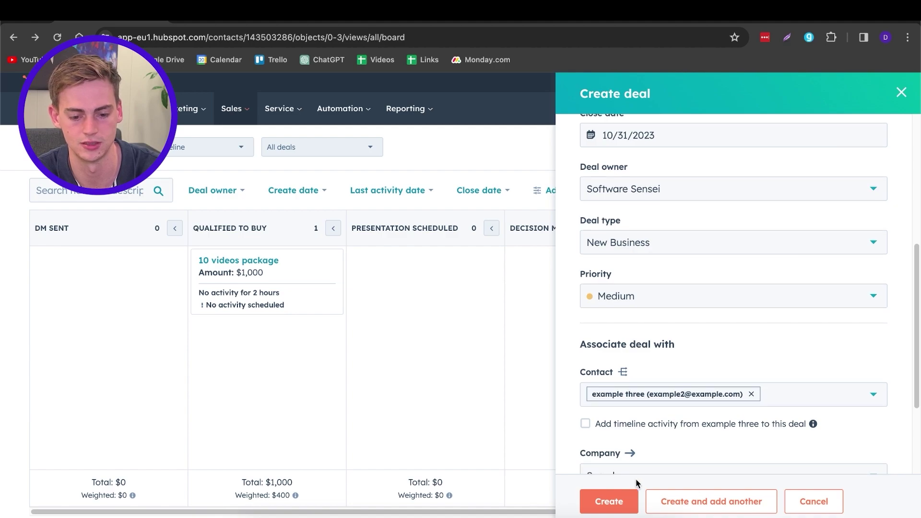
click(624, 500)
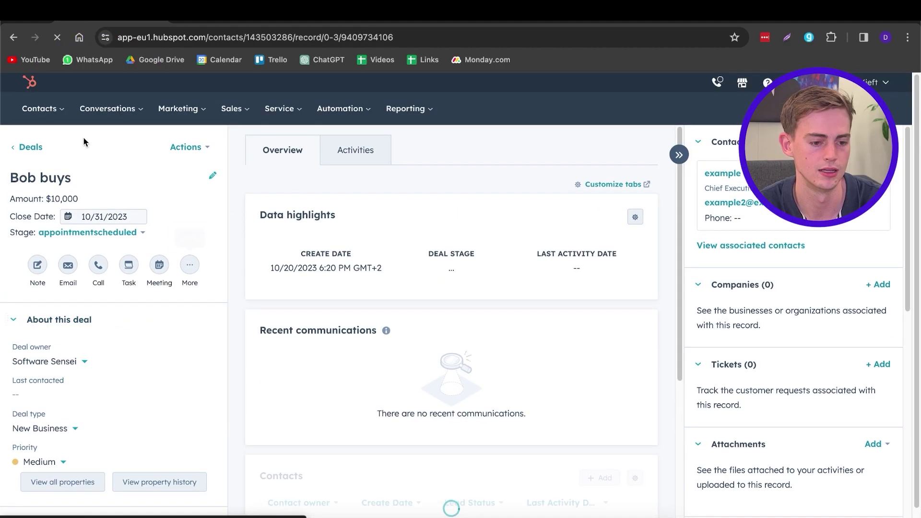
Return to the deals board and move the new deal from DM Sent to the decision maker stage.
click(29, 147)
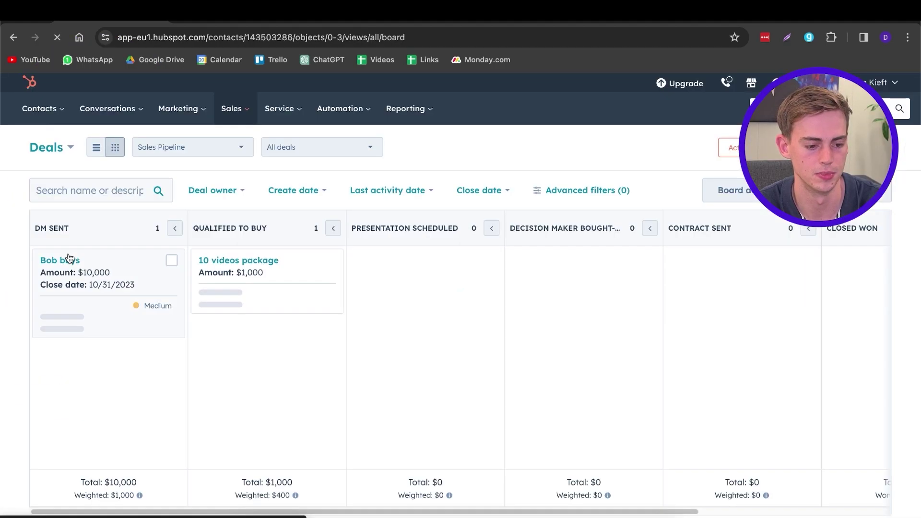
drag(84, 234, 34, 224)
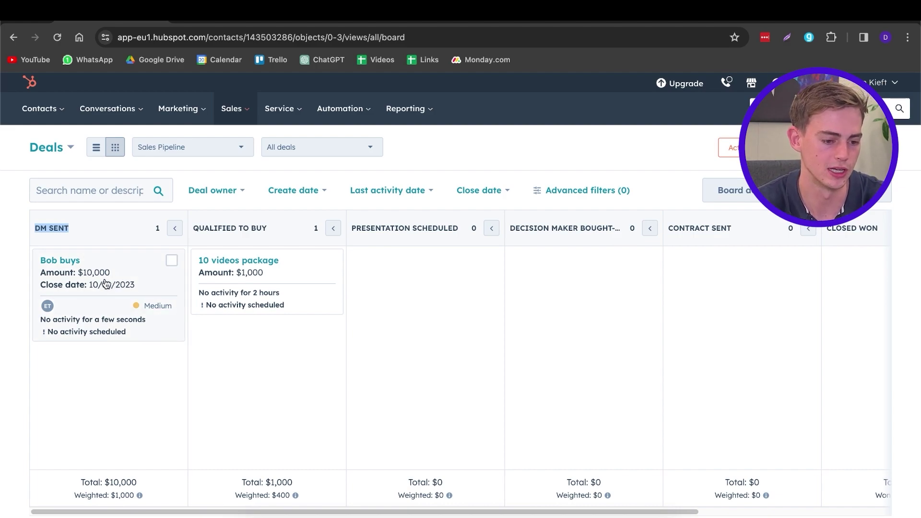
drag(101, 283, 575, 321)
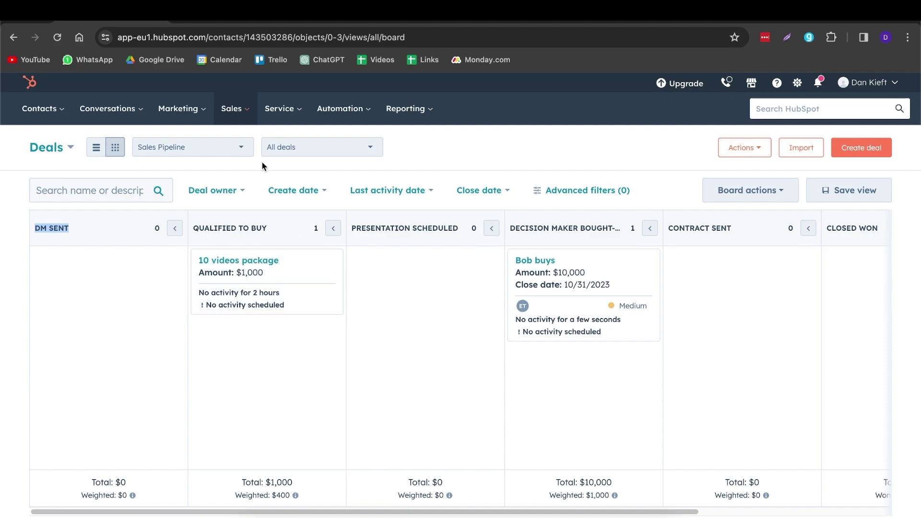
Go to the sales tasks and start a new task titled as sending samples to the customer.
click(233, 110)
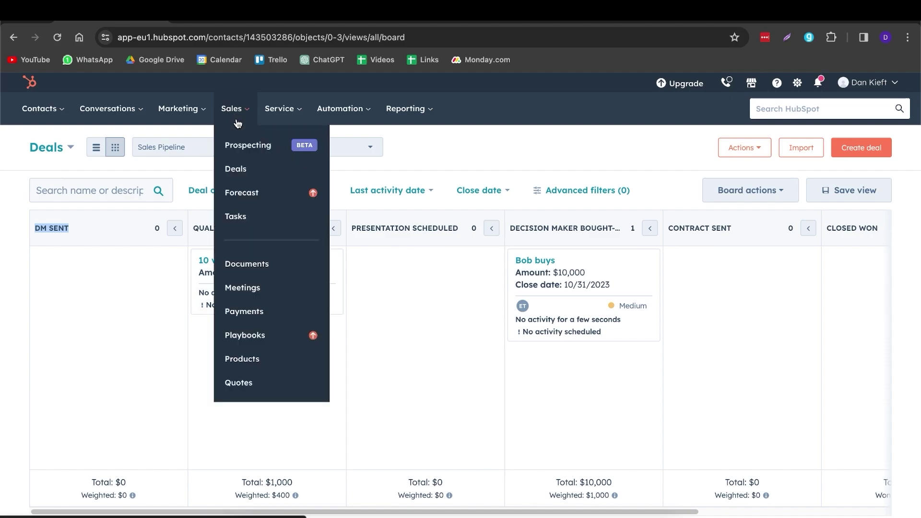
click(248, 220)
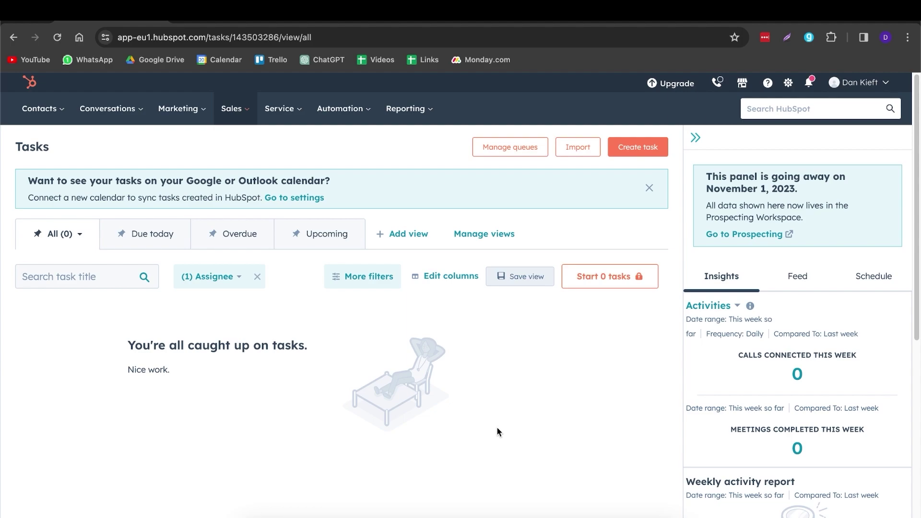
click(636, 148)
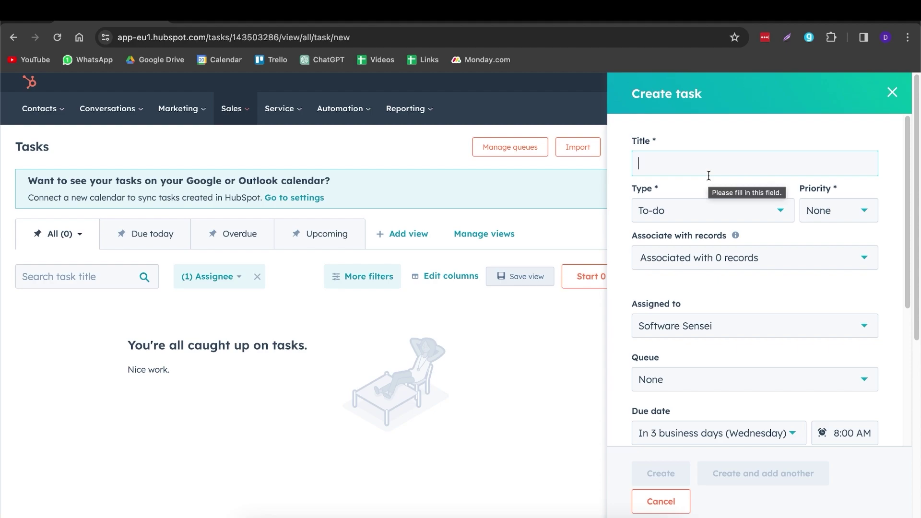
text(send samples to bob)
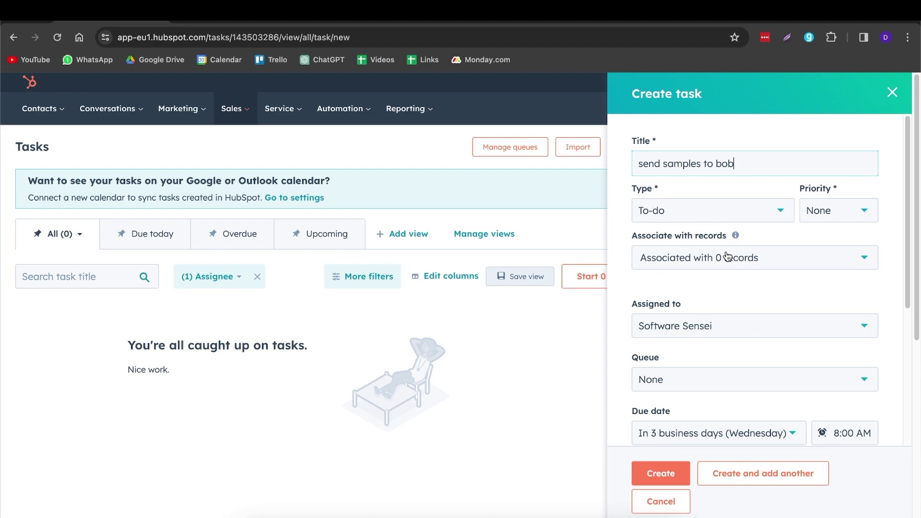
Set the new task's reminder to 1 day before.
scroll(724, 253, down, 5)
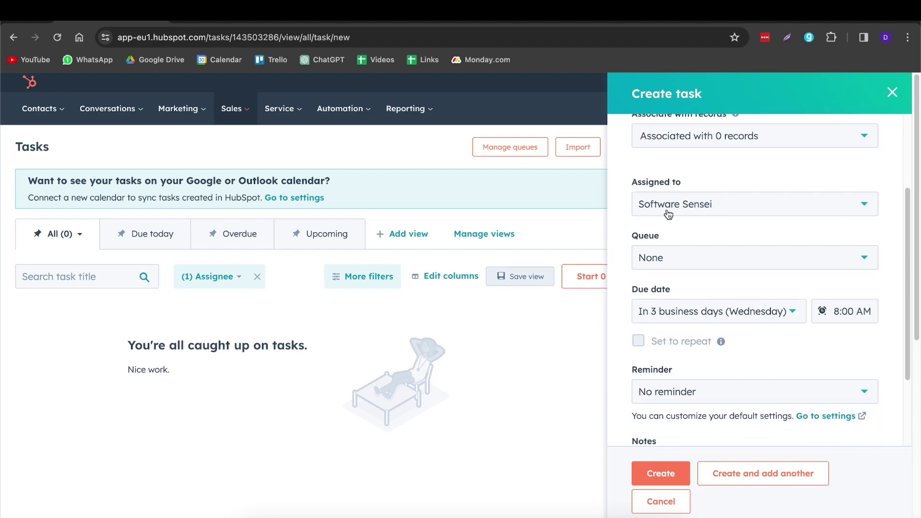
scroll(703, 207, down, 1)
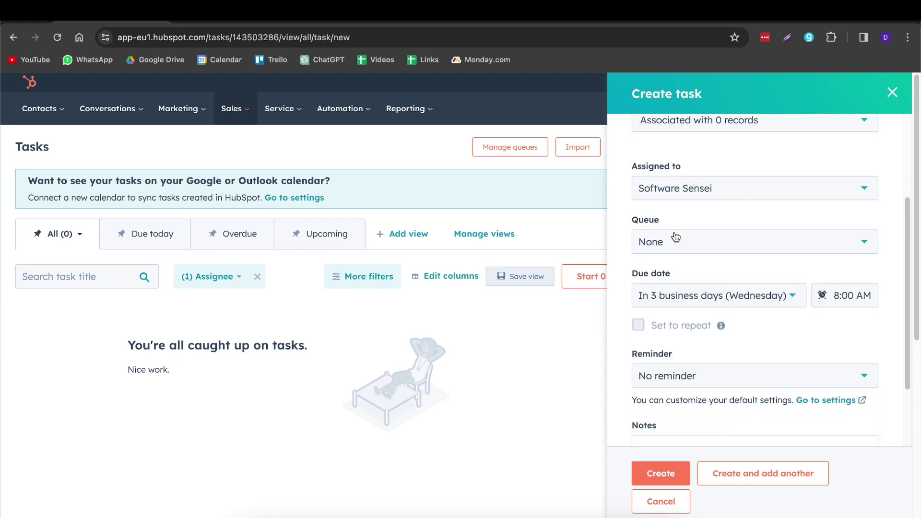
scroll(679, 240, down, 3)
click(697, 311)
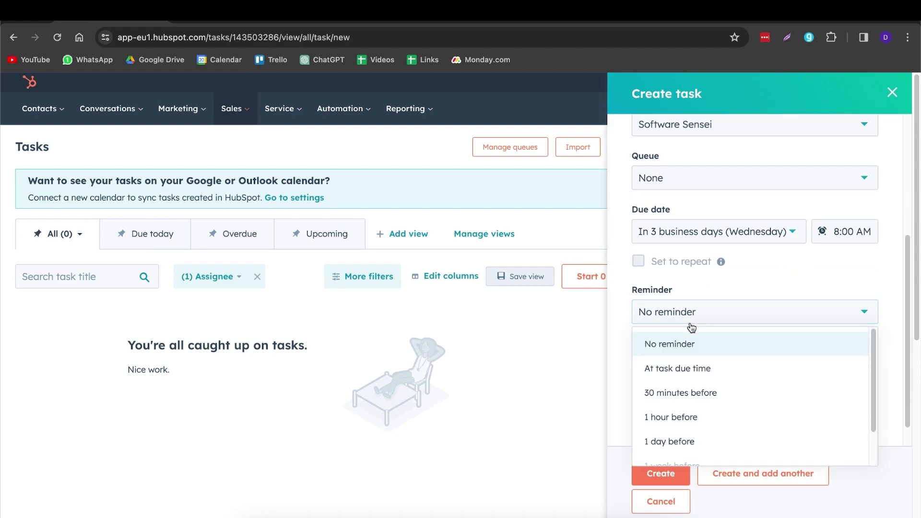
scroll(696, 428, down, 1)
scroll(696, 429, down, 1)
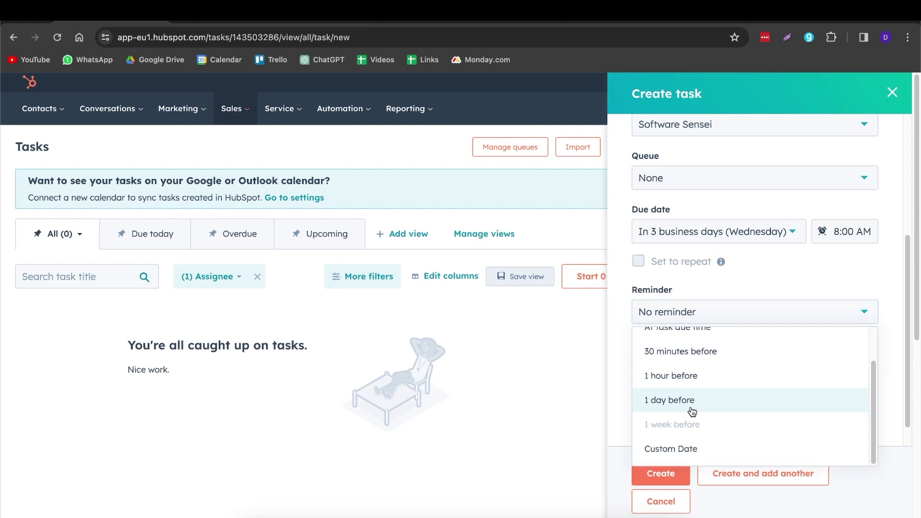
click(694, 404)
Add a note to send YouTube video samples to the customer asap, and create the task.
scroll(691, 374, down, 2)
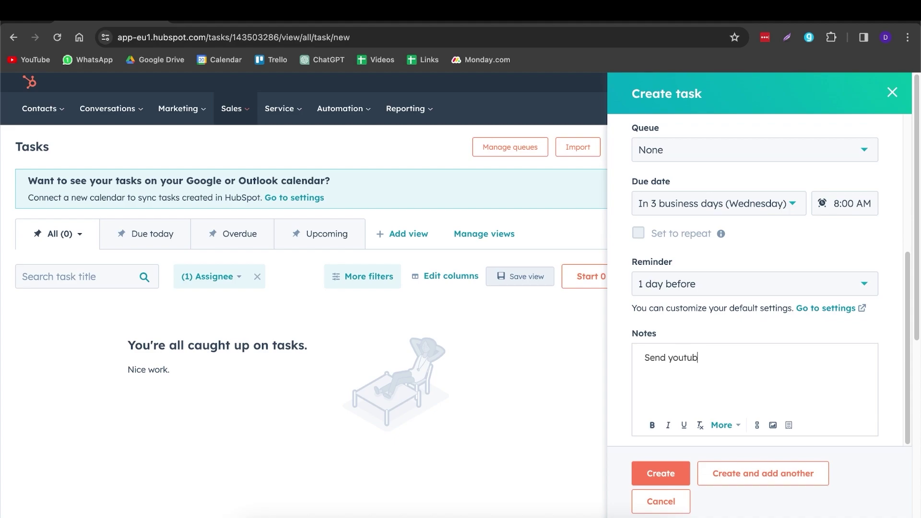
text(o samples to bob asap)
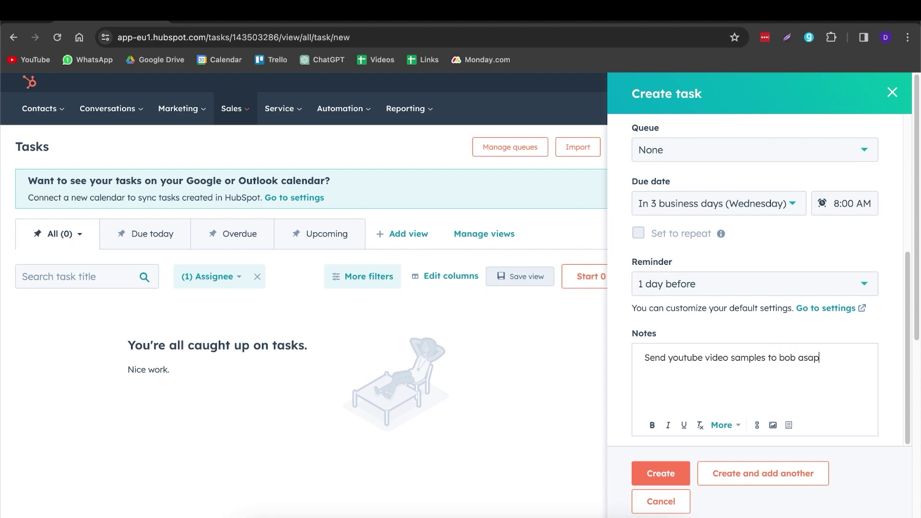
text(!!!!)
click(670, 473)
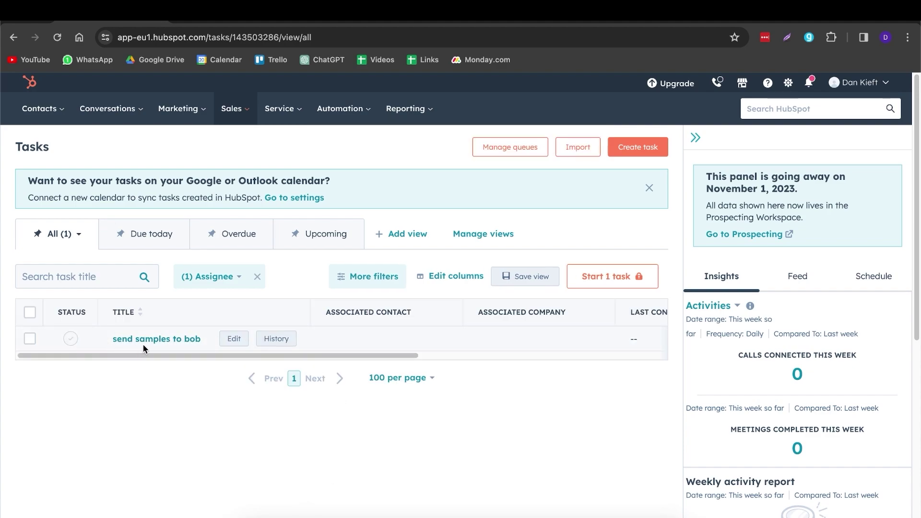
Toggle the new task's completion status on and back off.
click(70, 339)
click(71, 339)
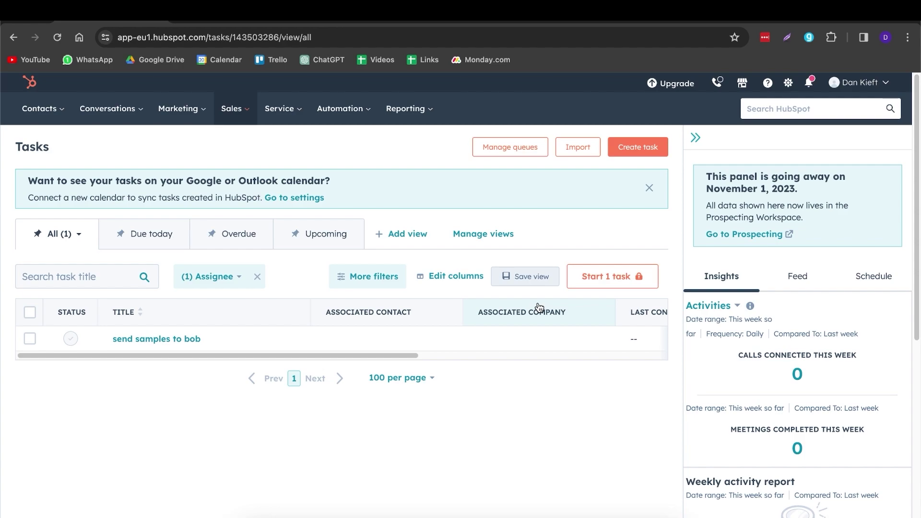
Go to the service tickets and start a new ticket named as a complaint from the customer.
click(270, 110)
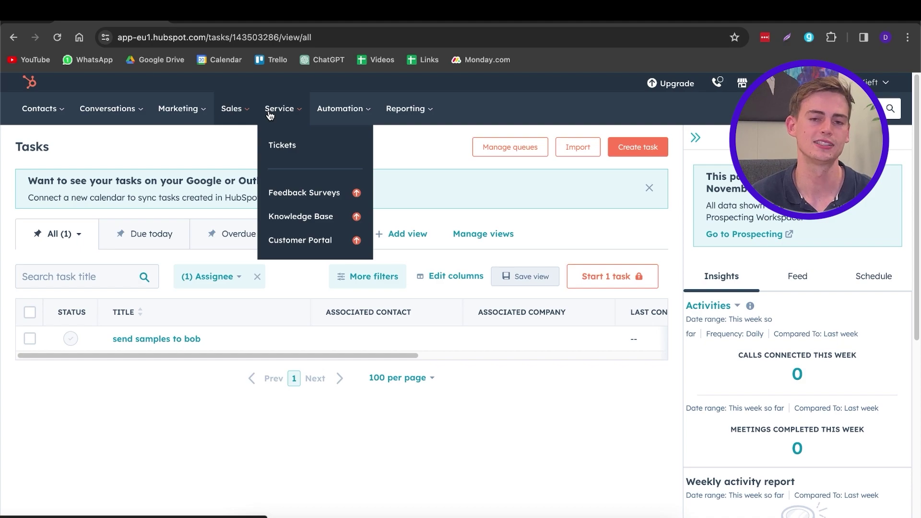
click(276, 144)
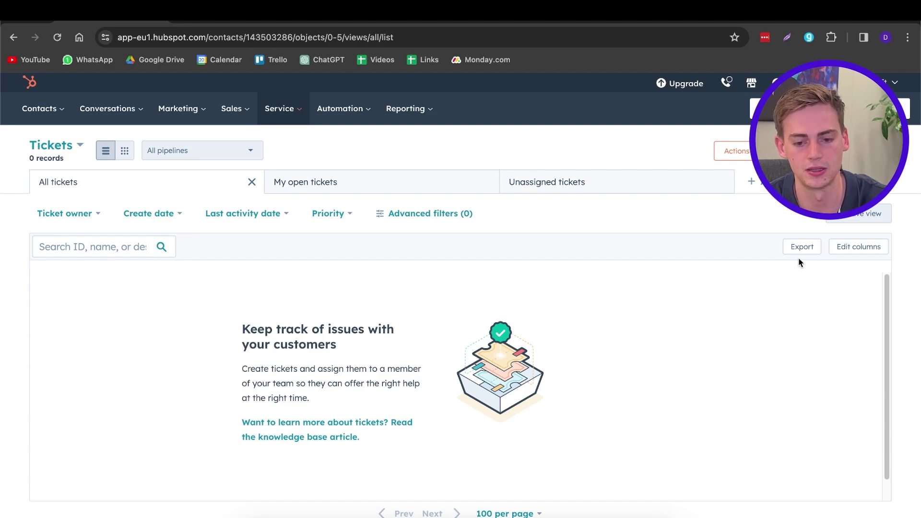
click(845, 160)
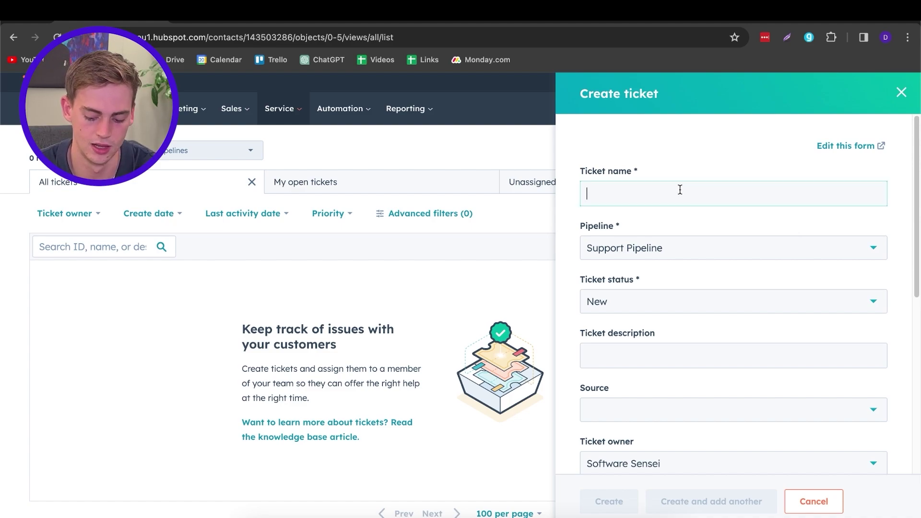
text(bob is complaining)
Set the new ticket's status to Waiting on us.
scroll(669, 309, down, 1)
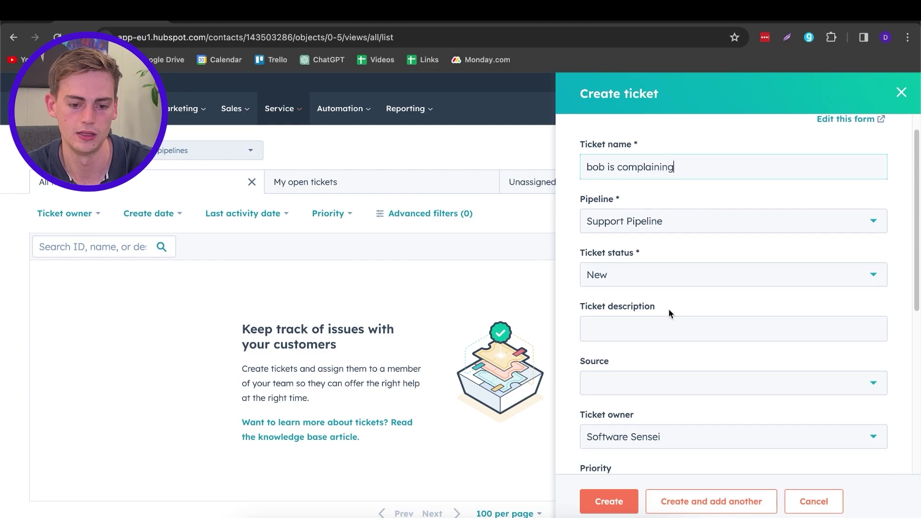
click(644, 286)
click(643, 282)
click(644, 278)
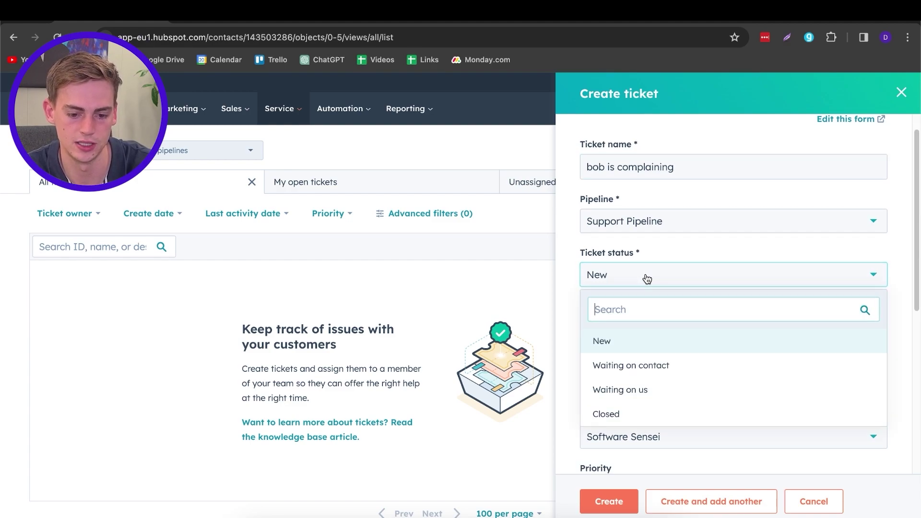
click(643, 390)
Enter a ticket description complaining about the customer's behaviour and set the source to Phone.
scroll(631, 313, down, 1)
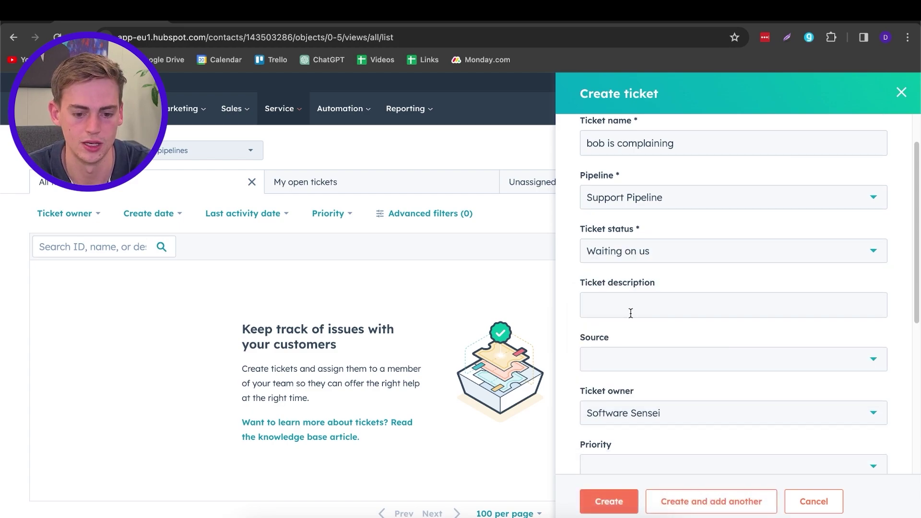
text(Bob is being a a hole)
scroll(632, 293, down, 5)
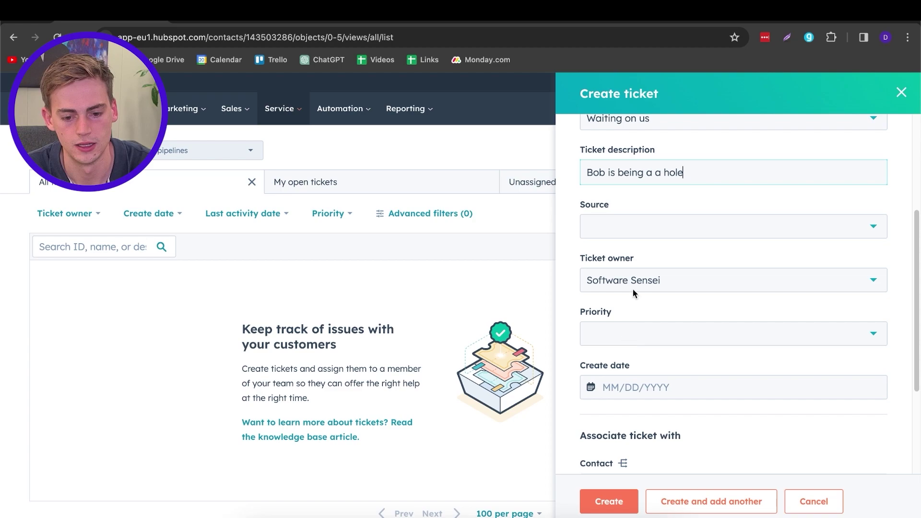
click(646, 233)
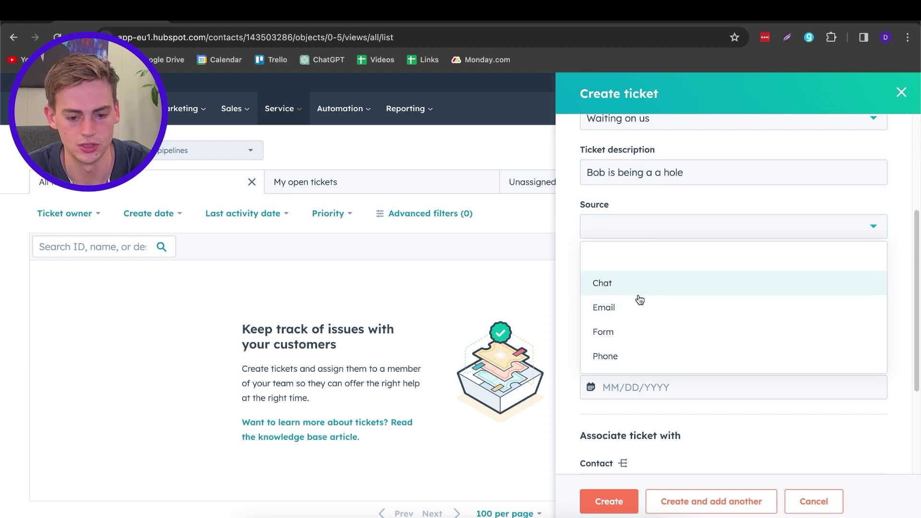
click(624, 356)
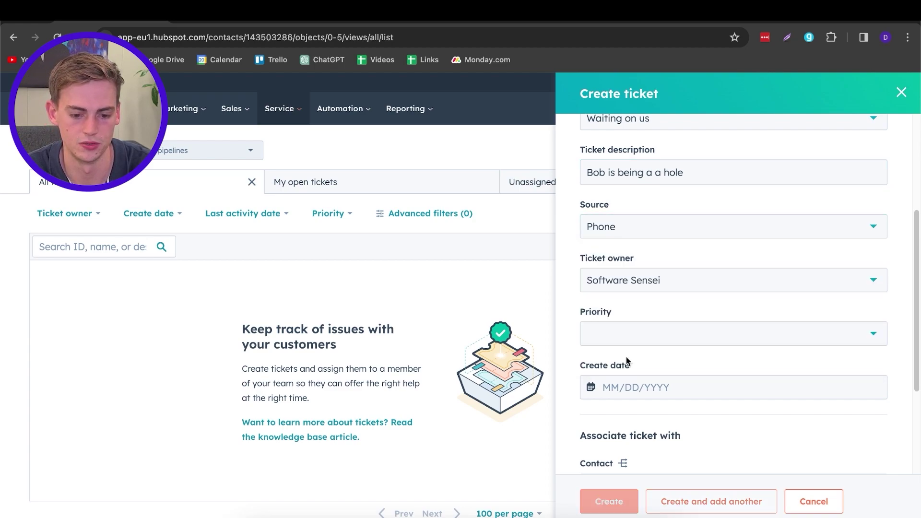
Set the ticket's priority to Low and its create date to 10/20/2023.
scroll(622, 318, down, 1)
click(622, 310)
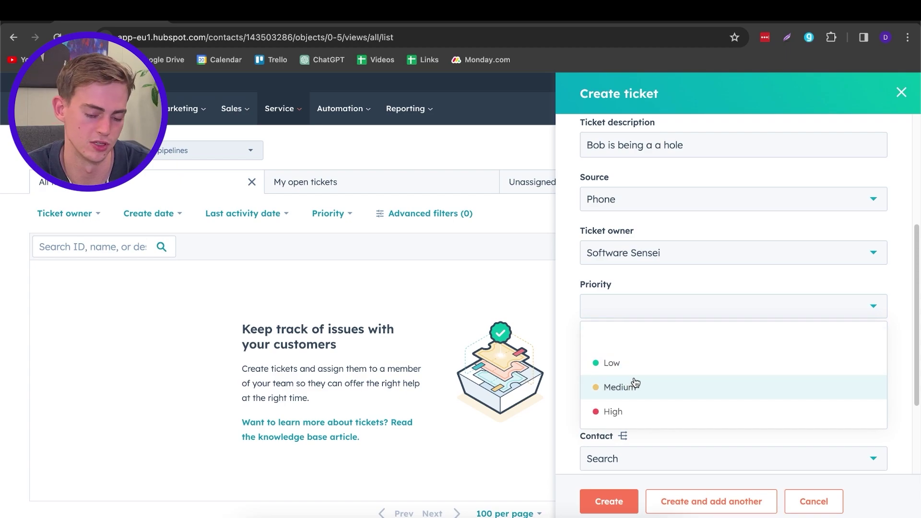
click(634, 363)
scroll(709, 321, down, 3)
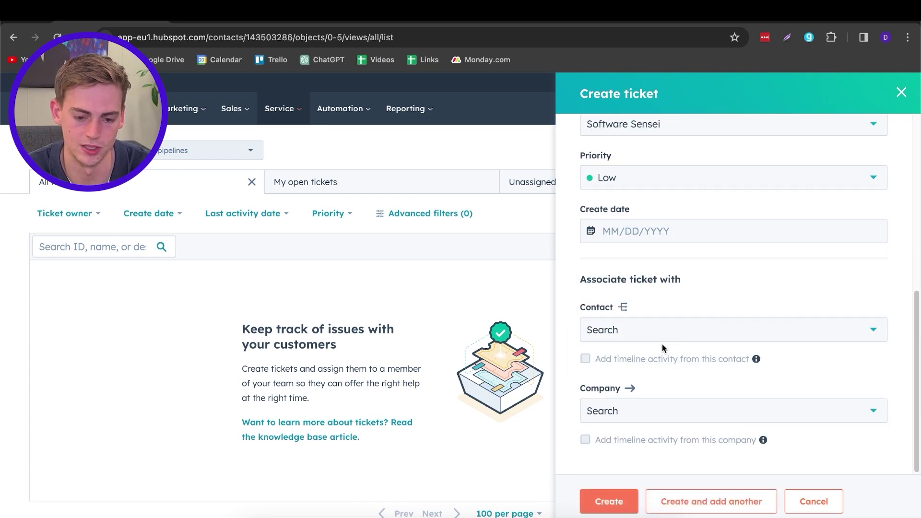
click(609, 232)
click(718, 354)
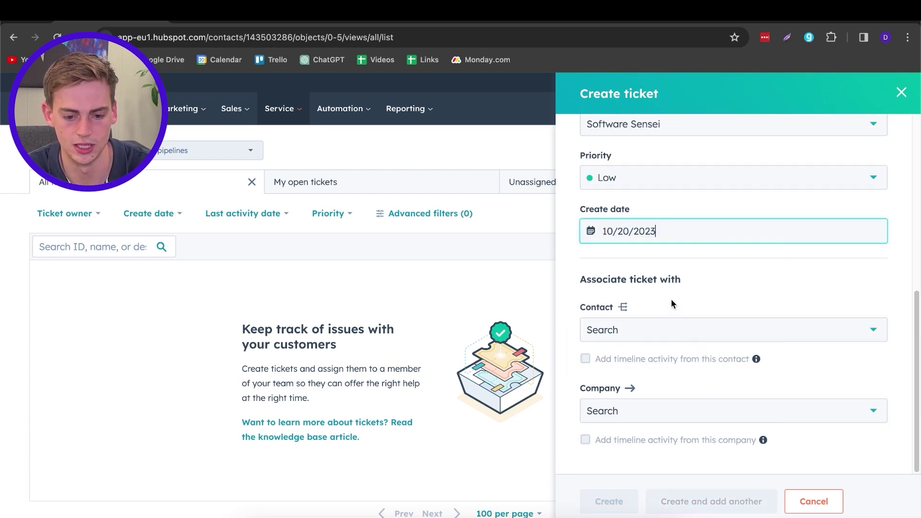
Search the contacts for "example", associate the ticket with the "example three" contact, and create the ticket.
click(624, 332)
text(example)
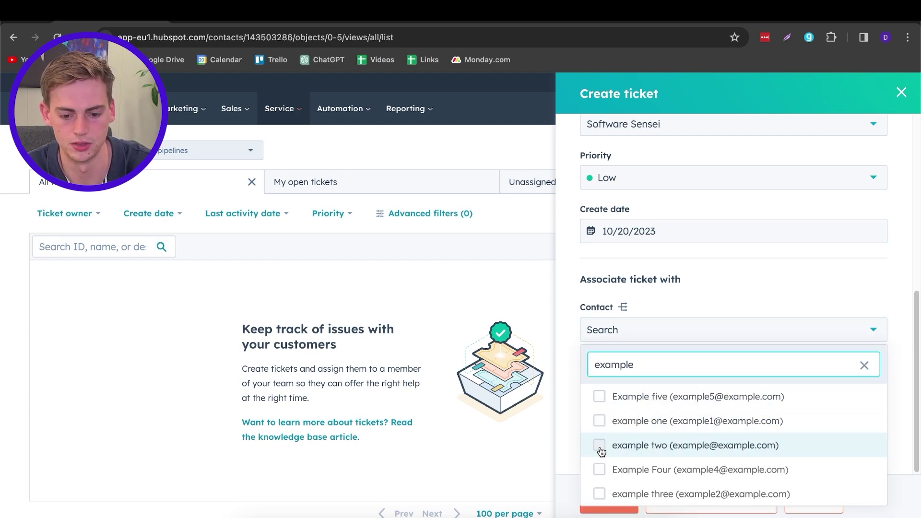
click(600, 446)
click(599, 446)
click(600, 494)
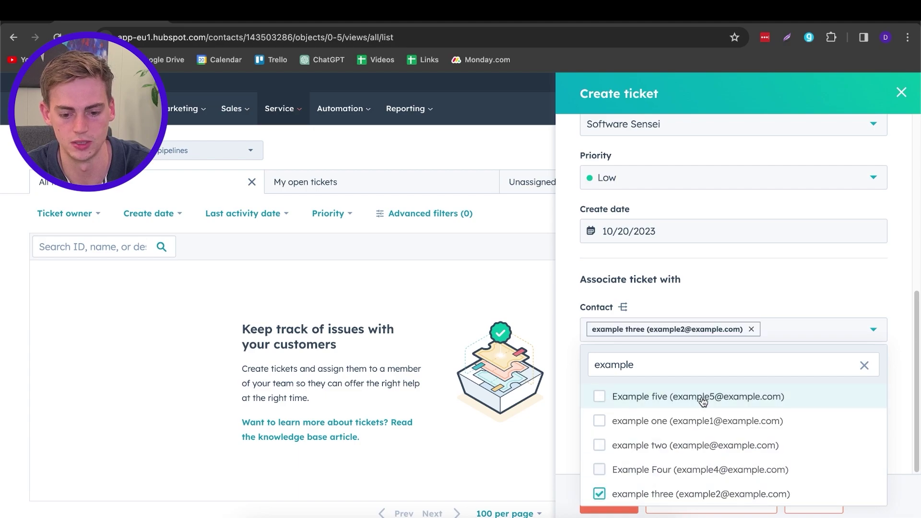
click(605, 507)
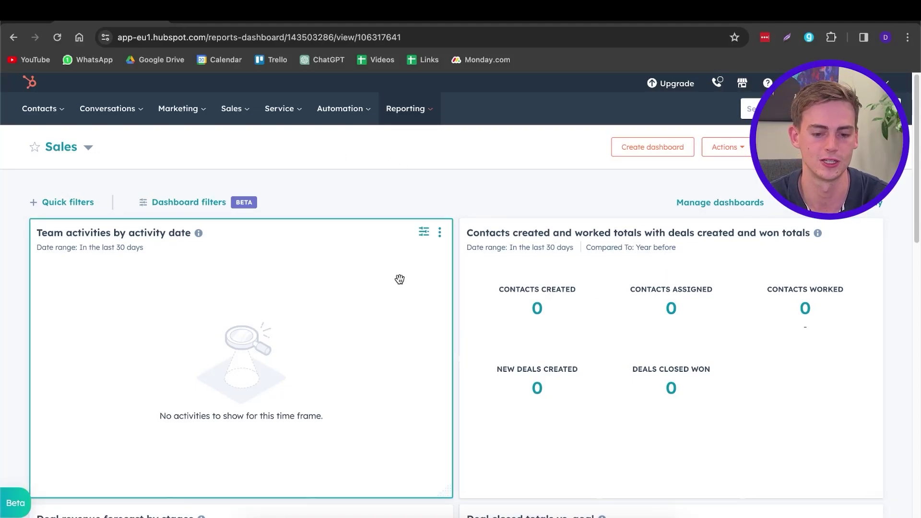
Look through the reports on the Sales dashboard and check which other dashboards are available.
scroll(494, 266, down, 4)
scroll(523, 362, up, 1)
scroll(634, 275, up, 1)
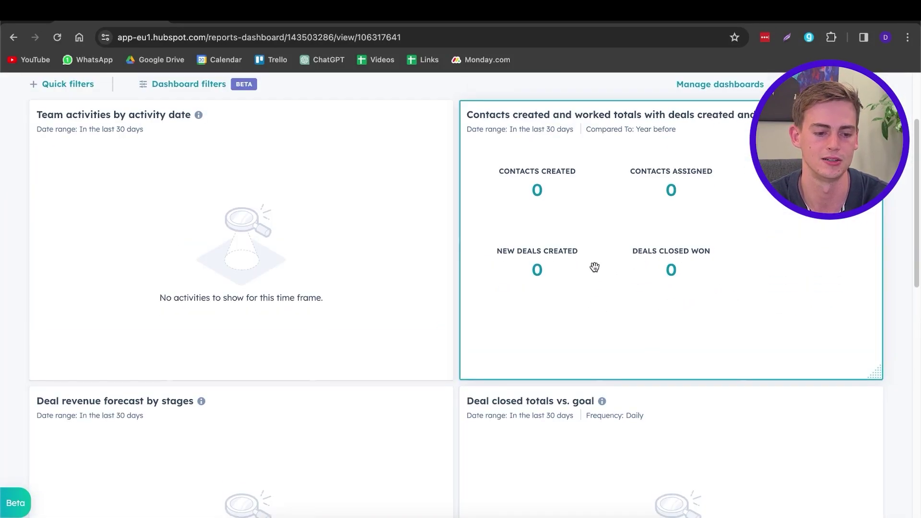
scroll(480, 336, up, 2)
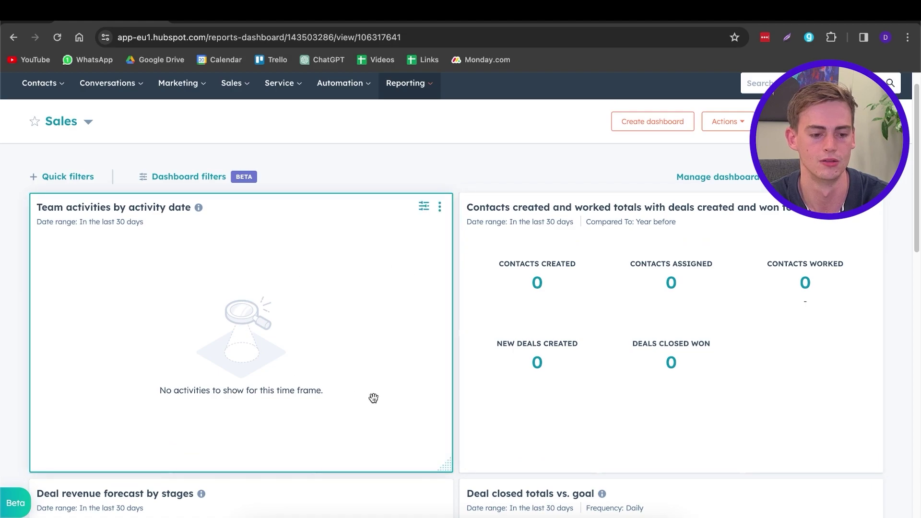
scroll(240, 317, down, 1)
click(73, 124)
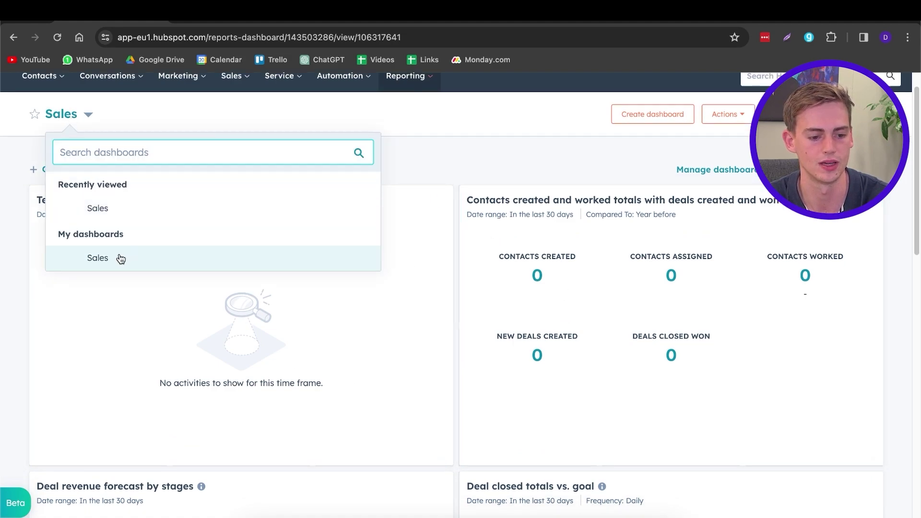
click(525, 148)
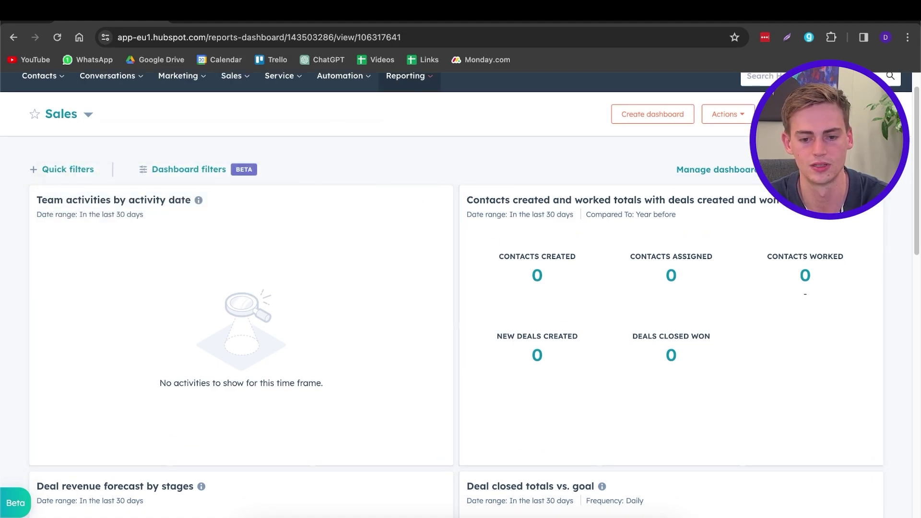
Start a new report for the Sales dashboard from the "Marketing qualified lead totals by first conversion" template.
click(797, 113)
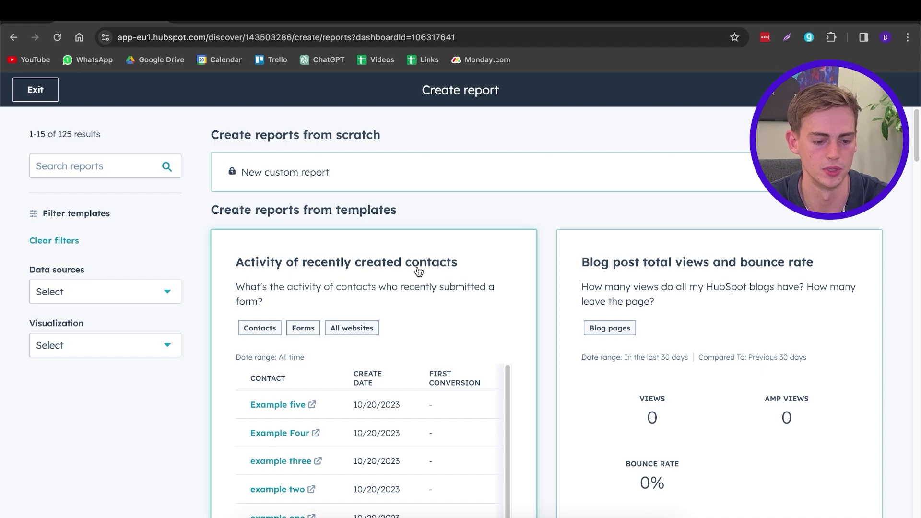
scroll(423, 278, down, 5)
scroll(456, 287, down, 4)
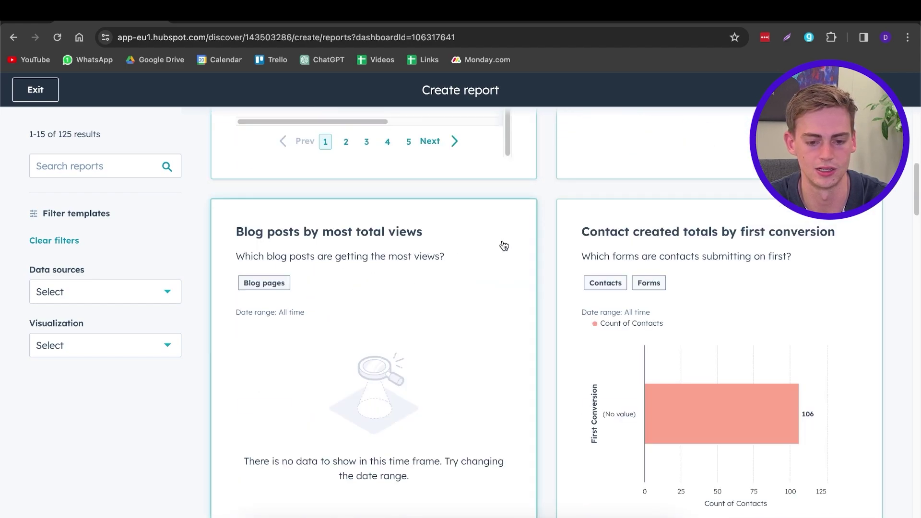
scroll(502, 245, down, 12)
scroll(505, 272, down, 15)
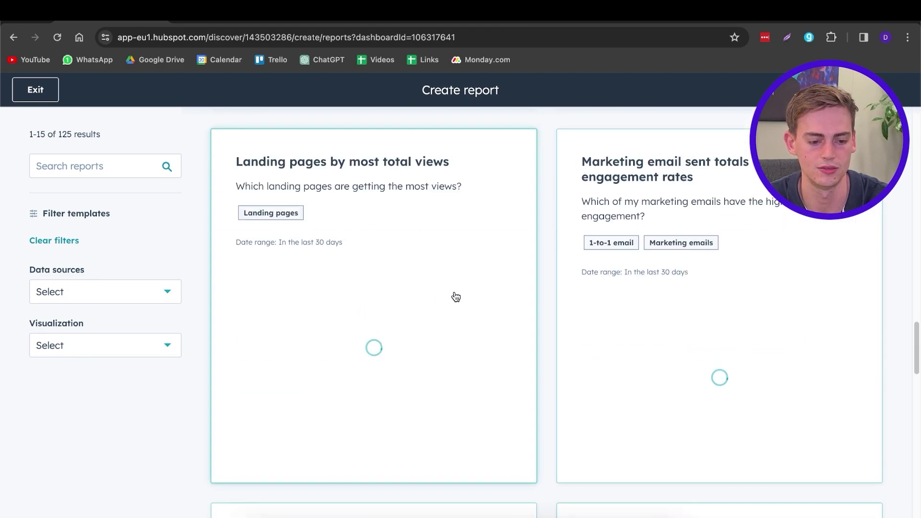
scroll(214, 283, down, 1)
scroll(487, 249, down, 10)
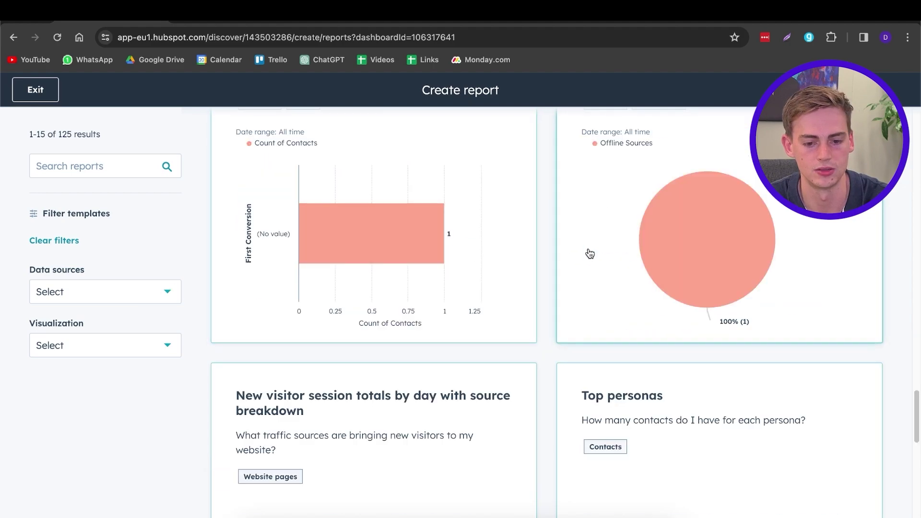
scroll(591, 255, up, 3)
click(404, 247)
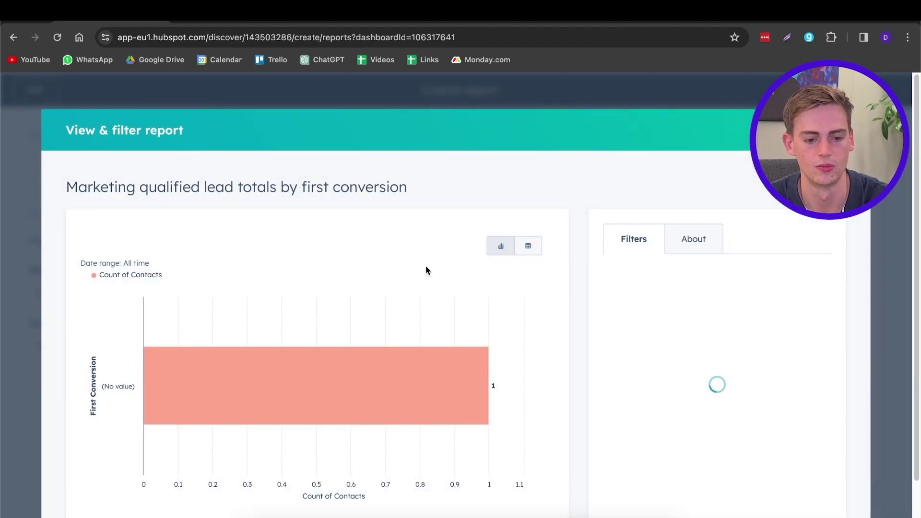
Save the marketing qualified lead report under its template name and add it to the existing Sales dashboard.
scroll(597, 284, down, 1)
click(91, 502)
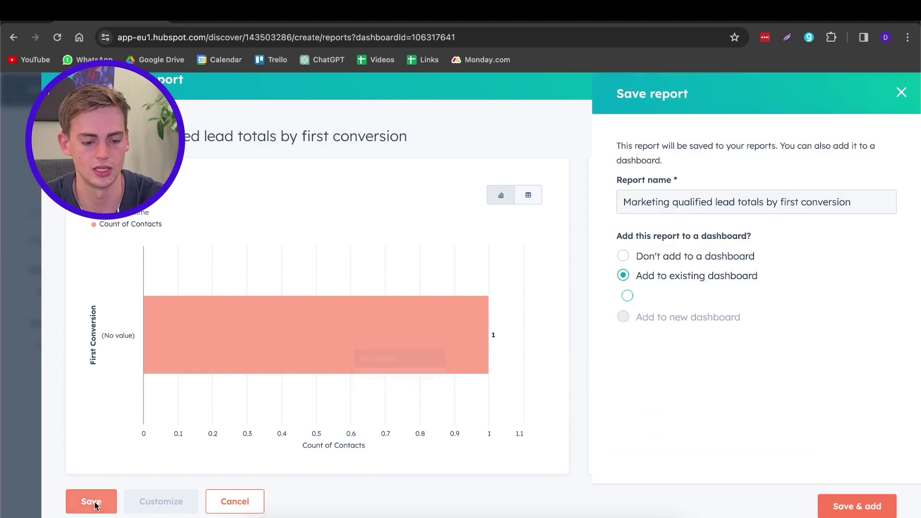
click(856, 508)
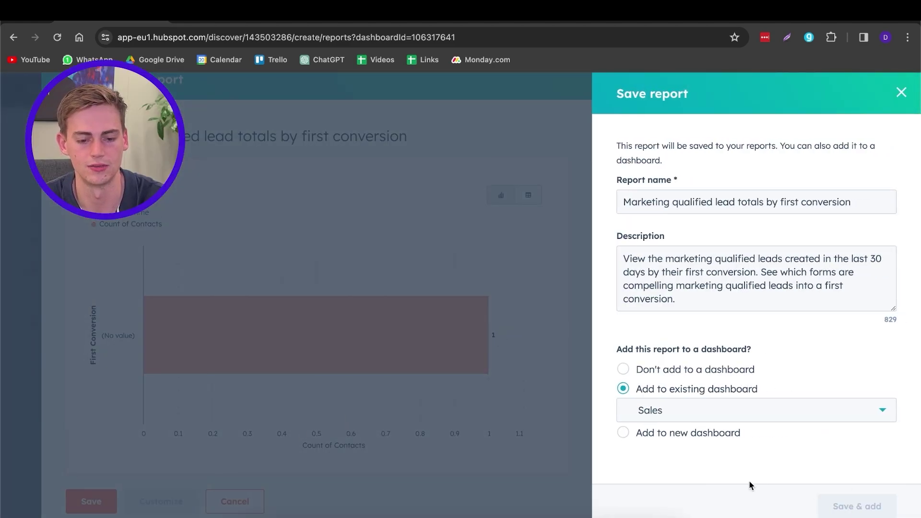